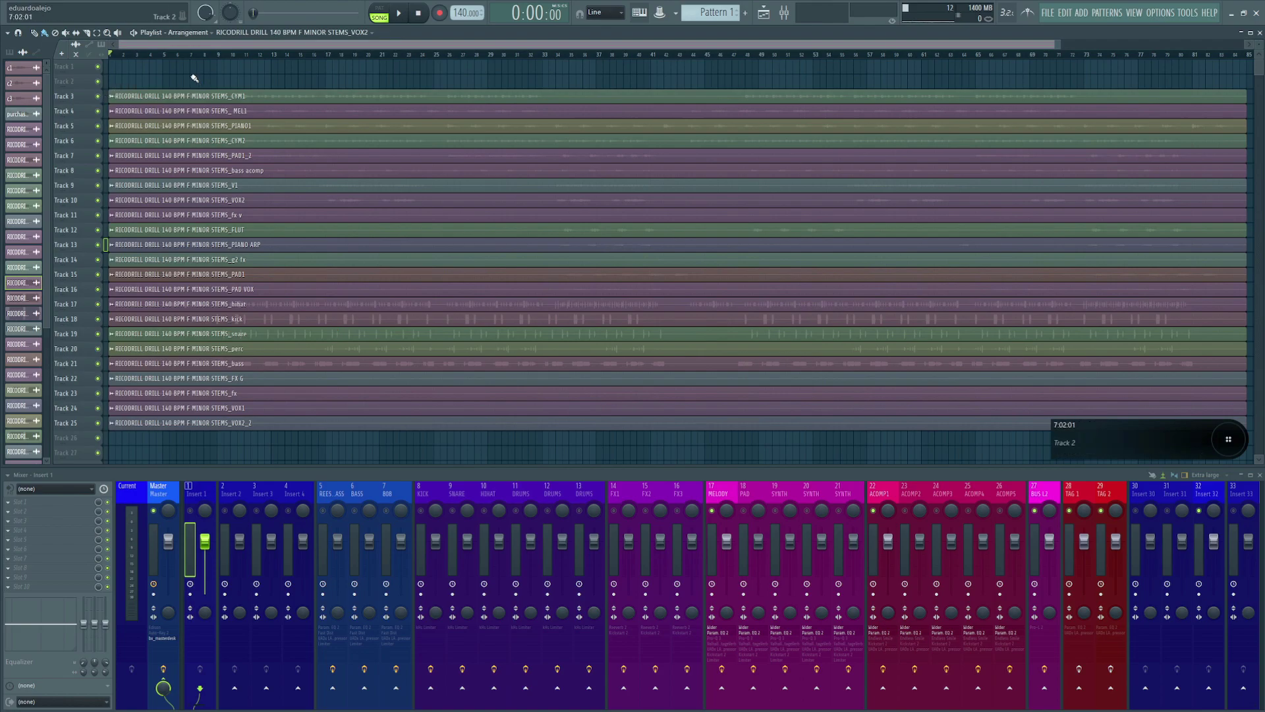
- Maximize the playlist, enlarge its tracks, and solo track 3 with the CYM1 stem
{"action": "left_click", "coordinate": [1250, 33]}
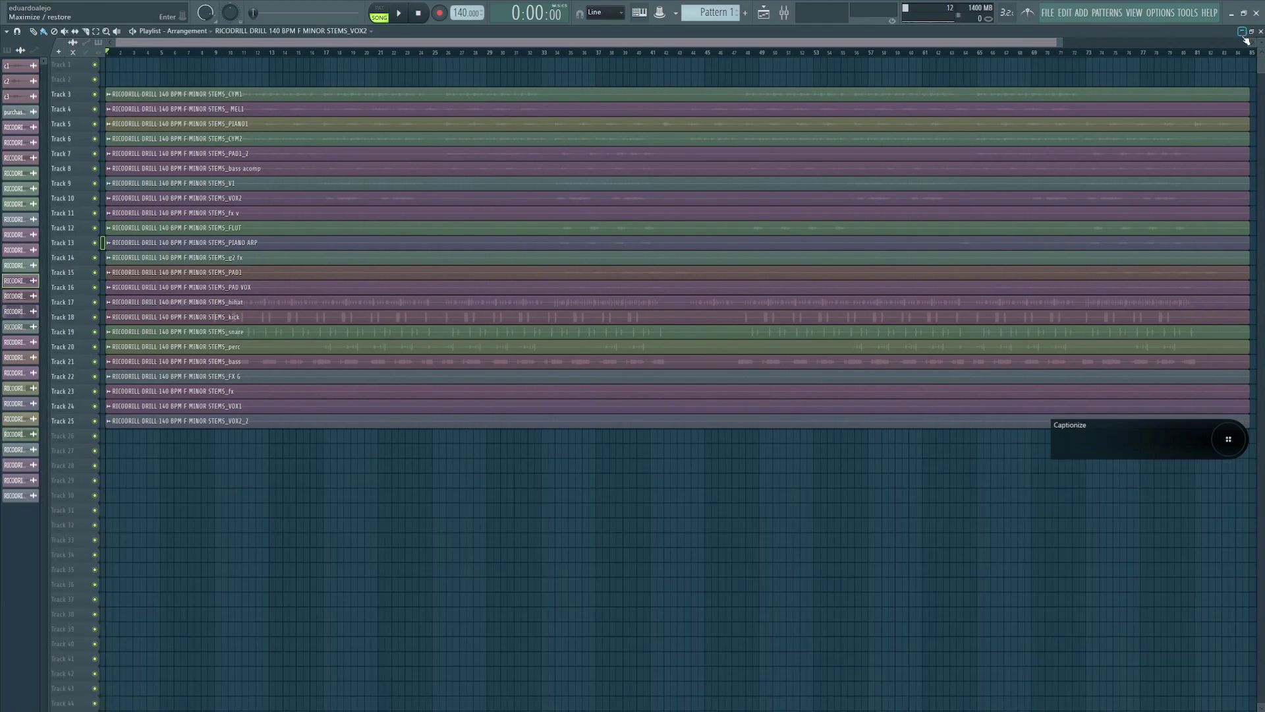
{"action": "scroll", "coordinate": [484, 272], "scroll_direction": "up", "scroll_amount": 2}
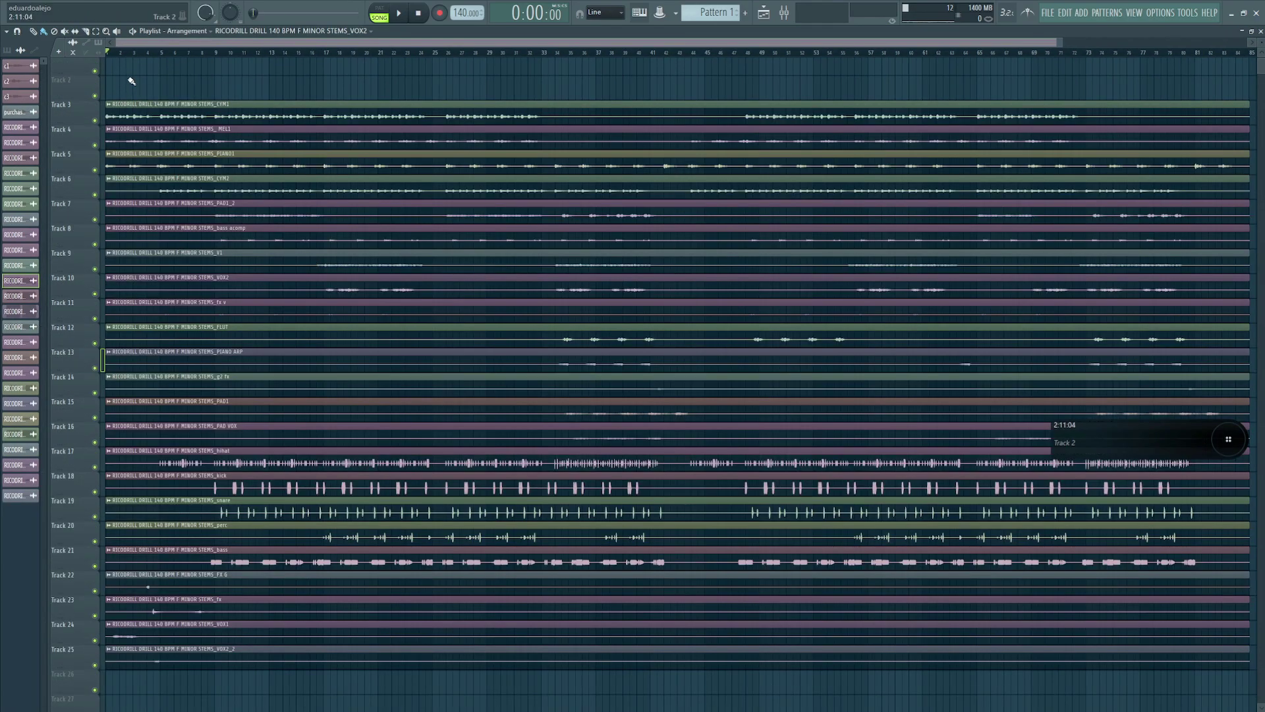
{"action": "left_click", "coordinate": [94, 121], "text": "ctrl"}
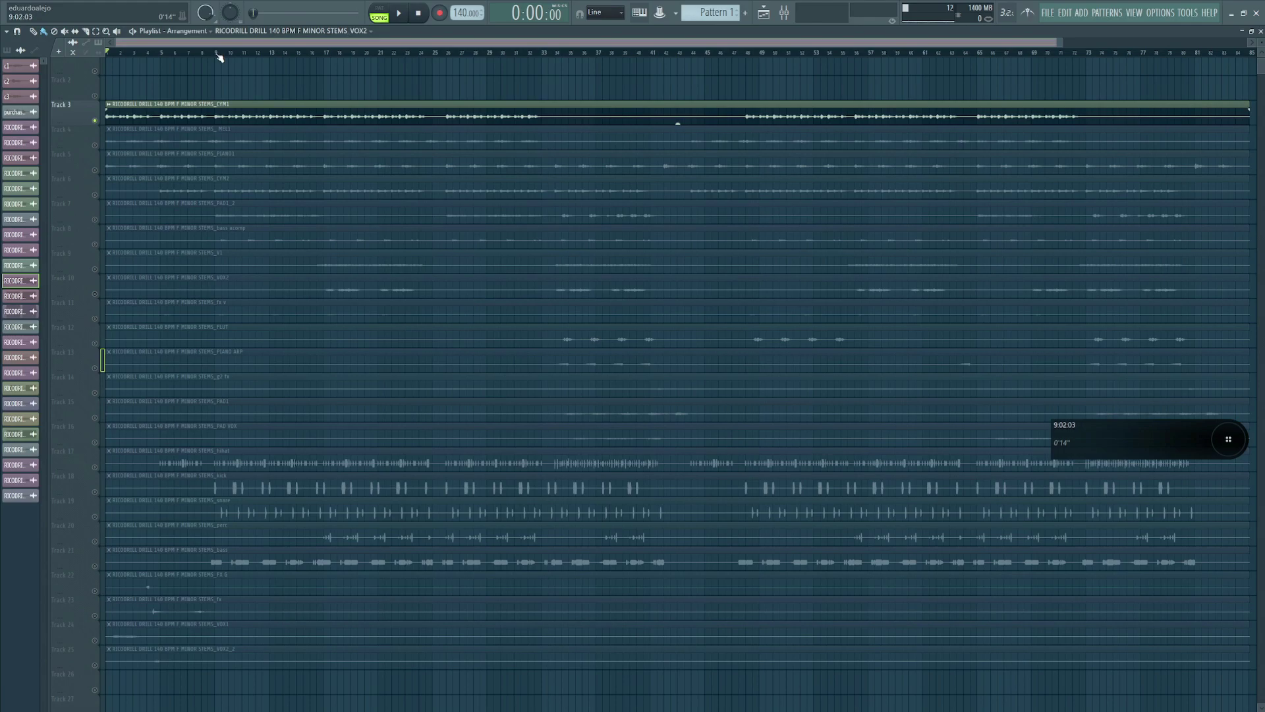
- Select the first eight bars on the timeline and play the soloed CYM1 stem
{"action": "left_click_drag", "start_coordinate": [218, 55], "coordinate": [67, 93]}
{"action": "right_click", "coordinate": [270, 85]}
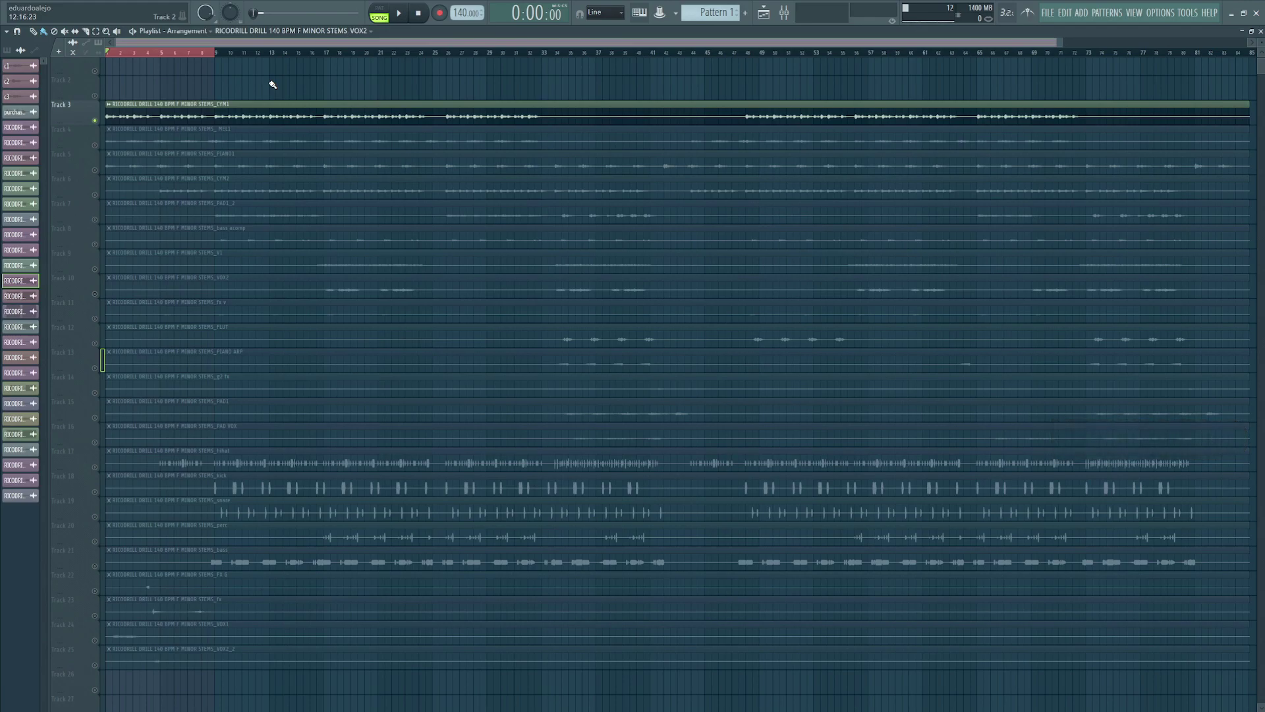
{"action": "key", "text": "space"}
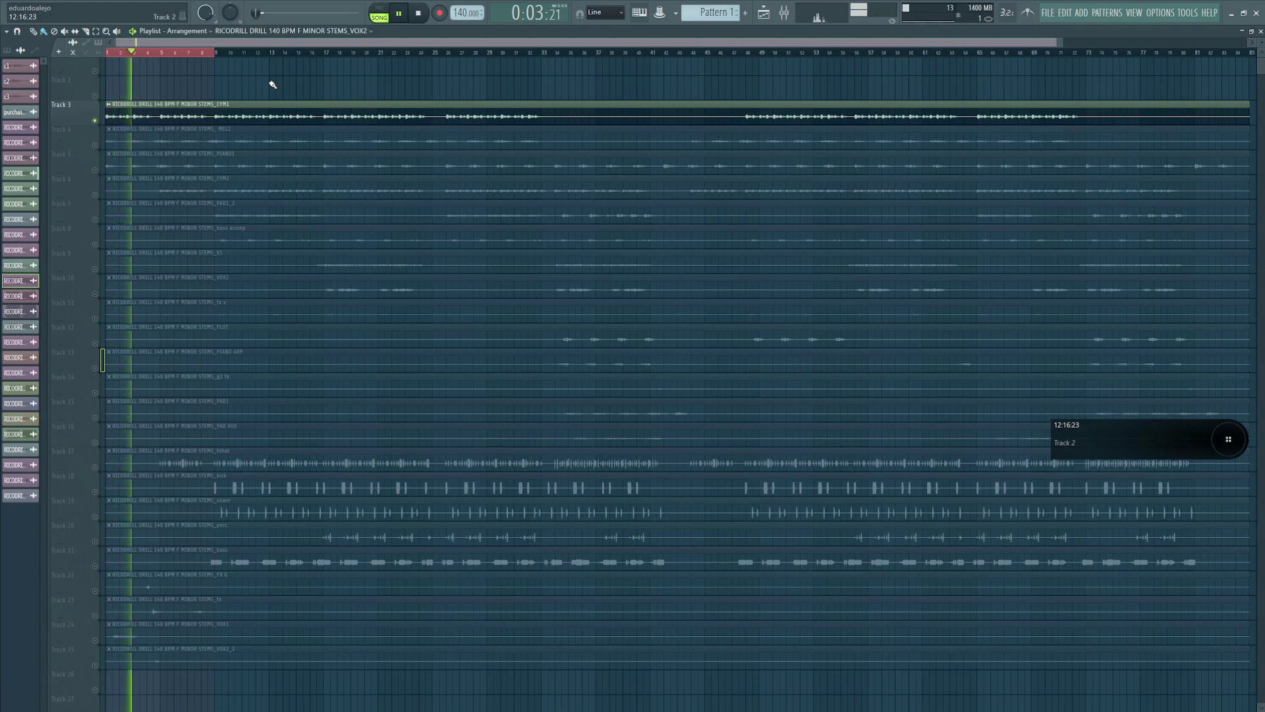
{"action": "key", "text": "space"}
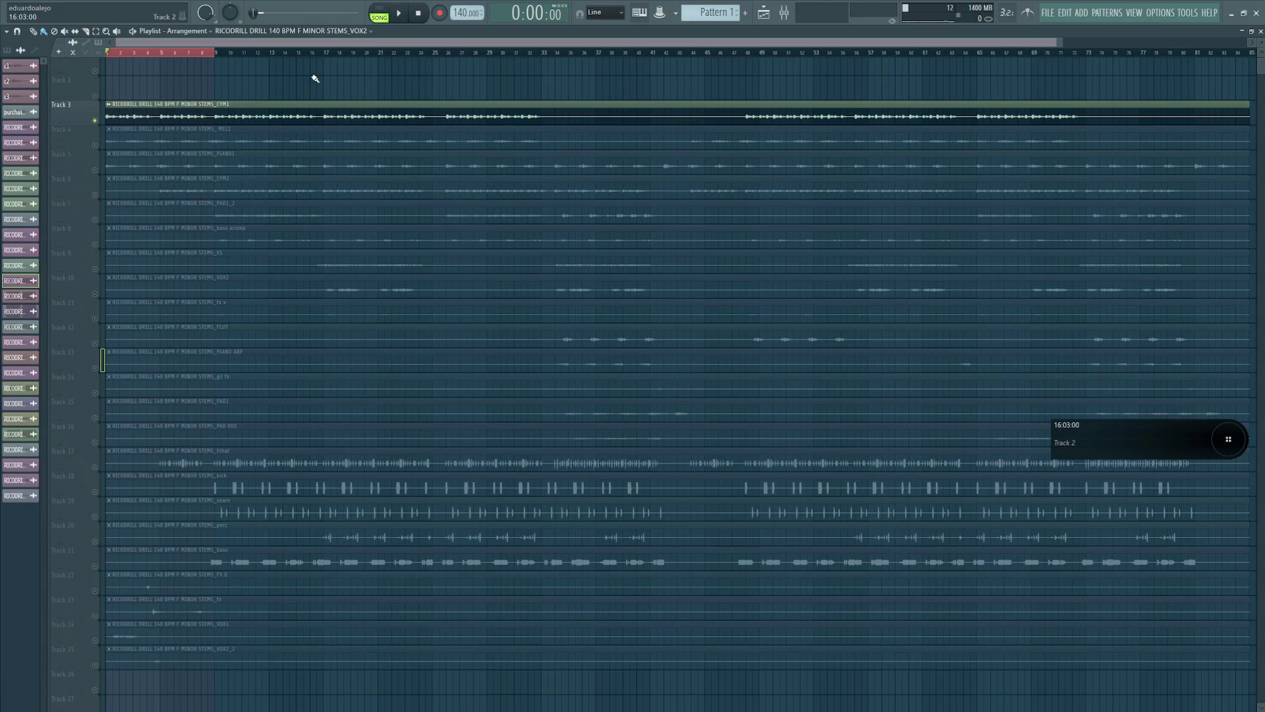
- Solo the MEL1 stem on track 4, play it alone, and play it together with CYM1
{"action": "key", "text": "shift+2"}
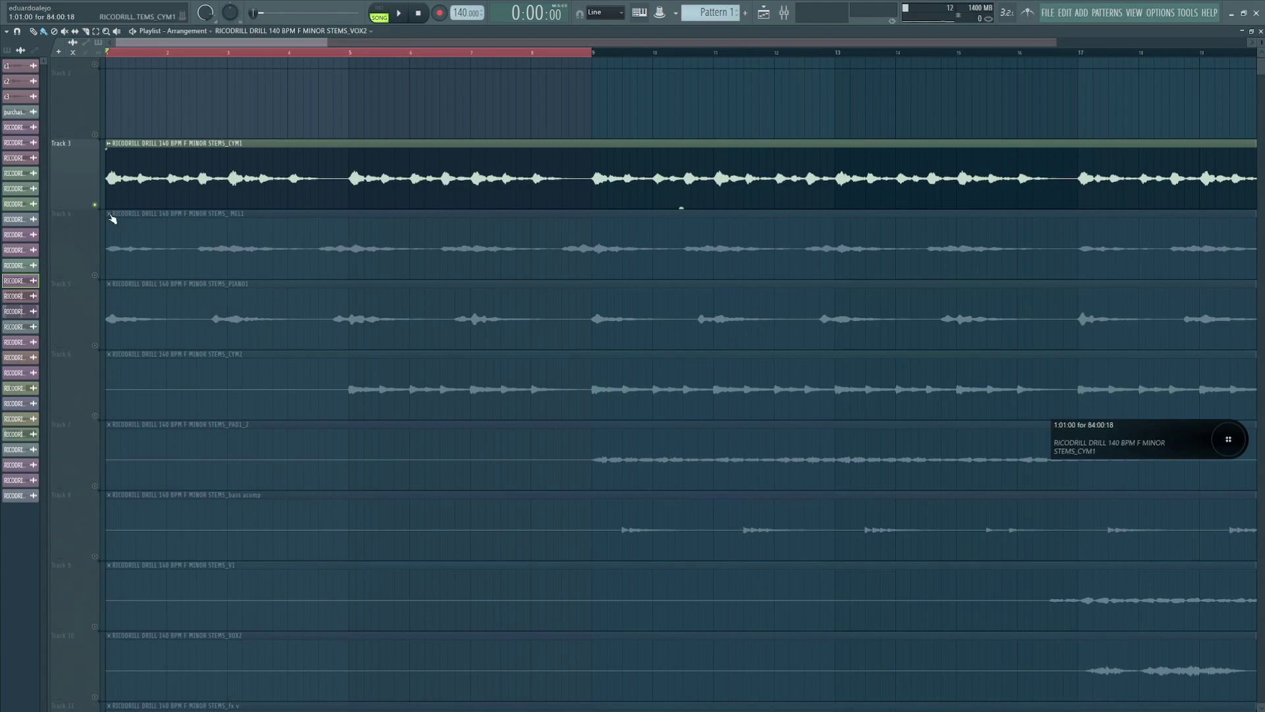
{"action": "left_click", "coordinate": [95, 275]}
{"action": "scroll", "coordinate": [216, 260], "scroll_direction": "down", "scroll_amount": 1}
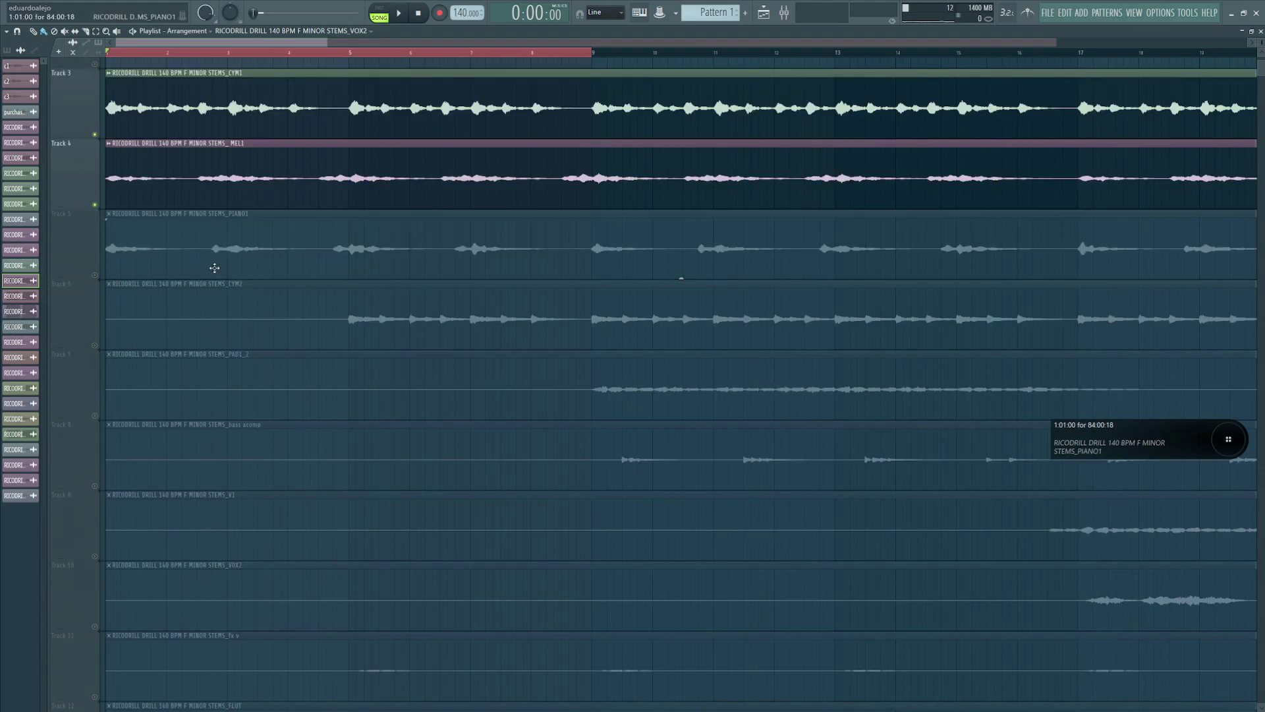
{"action": "right_click", "coordinate": [95, 204]}
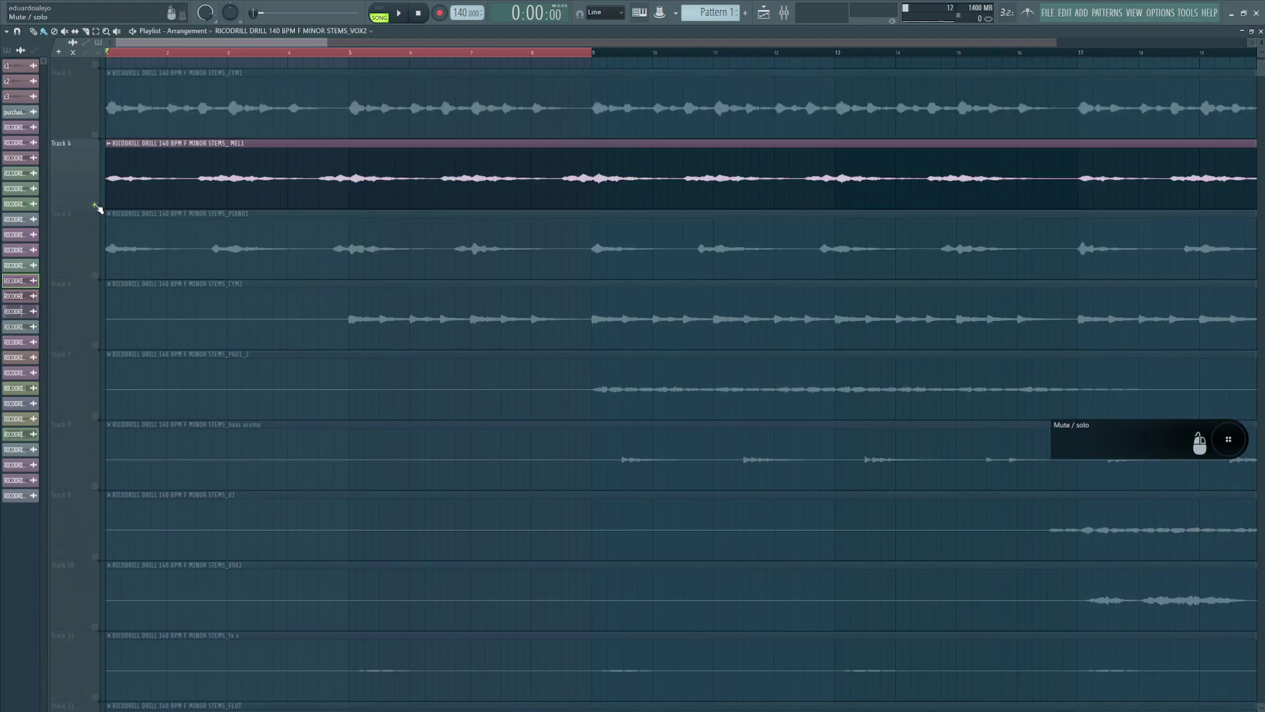
{"action": "key", "text": "space"}
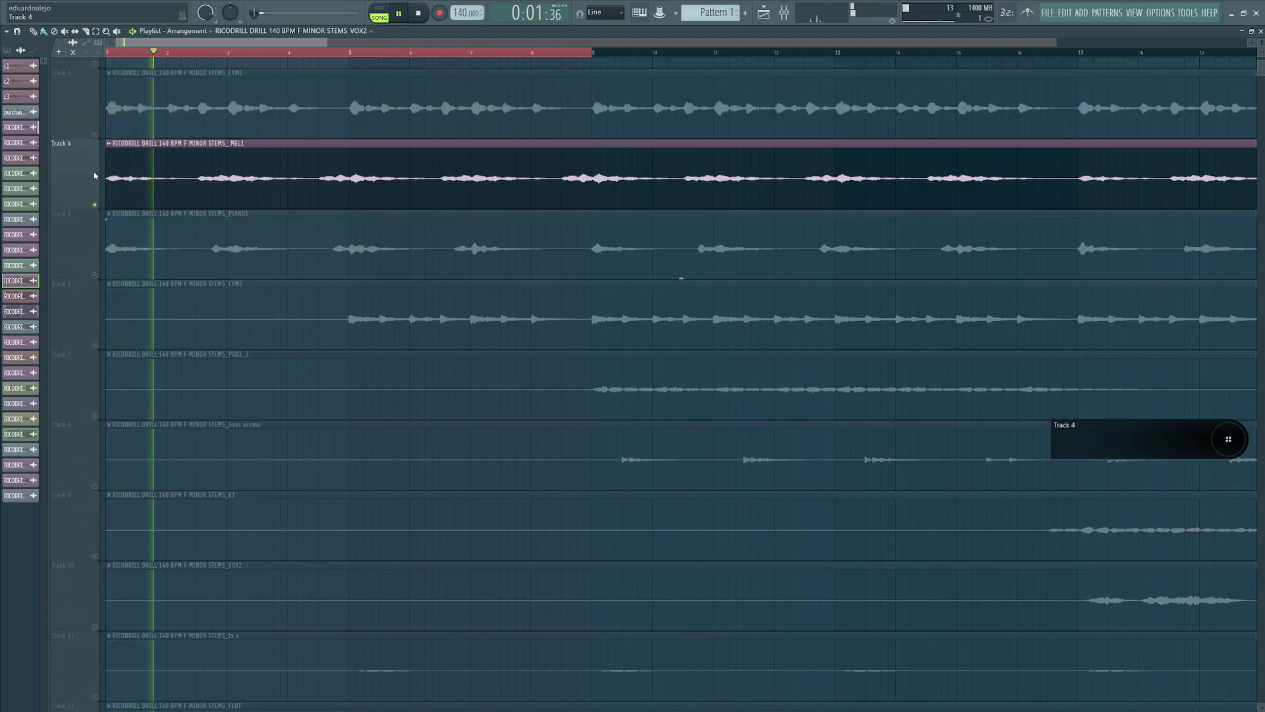
{"action": "left_click", "coordinate": [95, 135]}
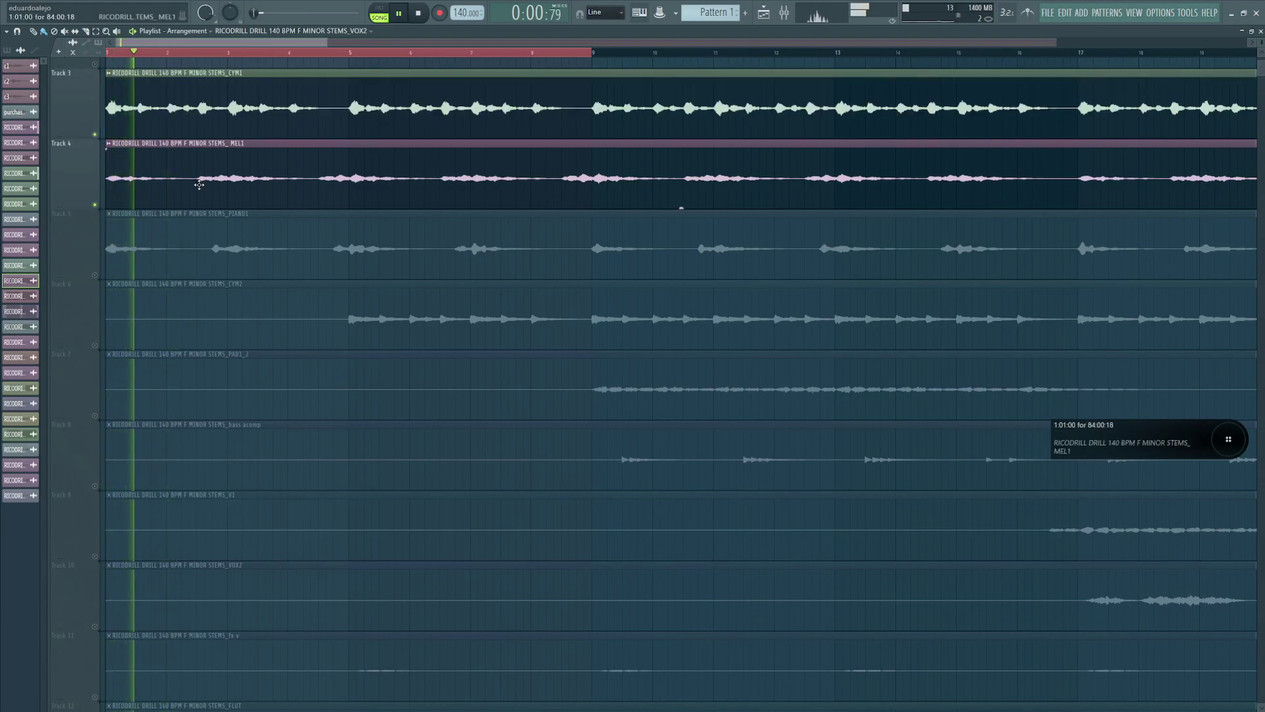
{"action": "key", "text": "space"}
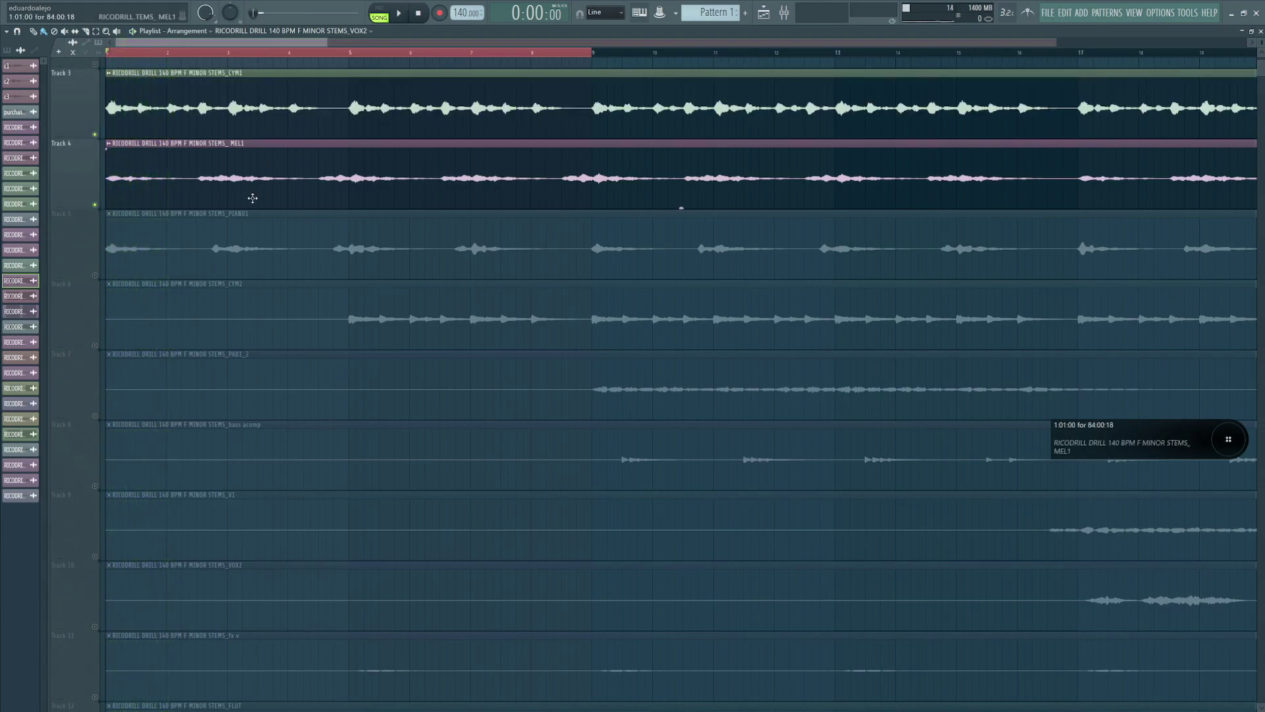
- Unmute the PIANO1 stem on track 5 and play it along with CYM1 and MEL1
{"action": "scroll", "coordinate": [206, 242], "scroll_direction": "down", "scroll_amount": 1}
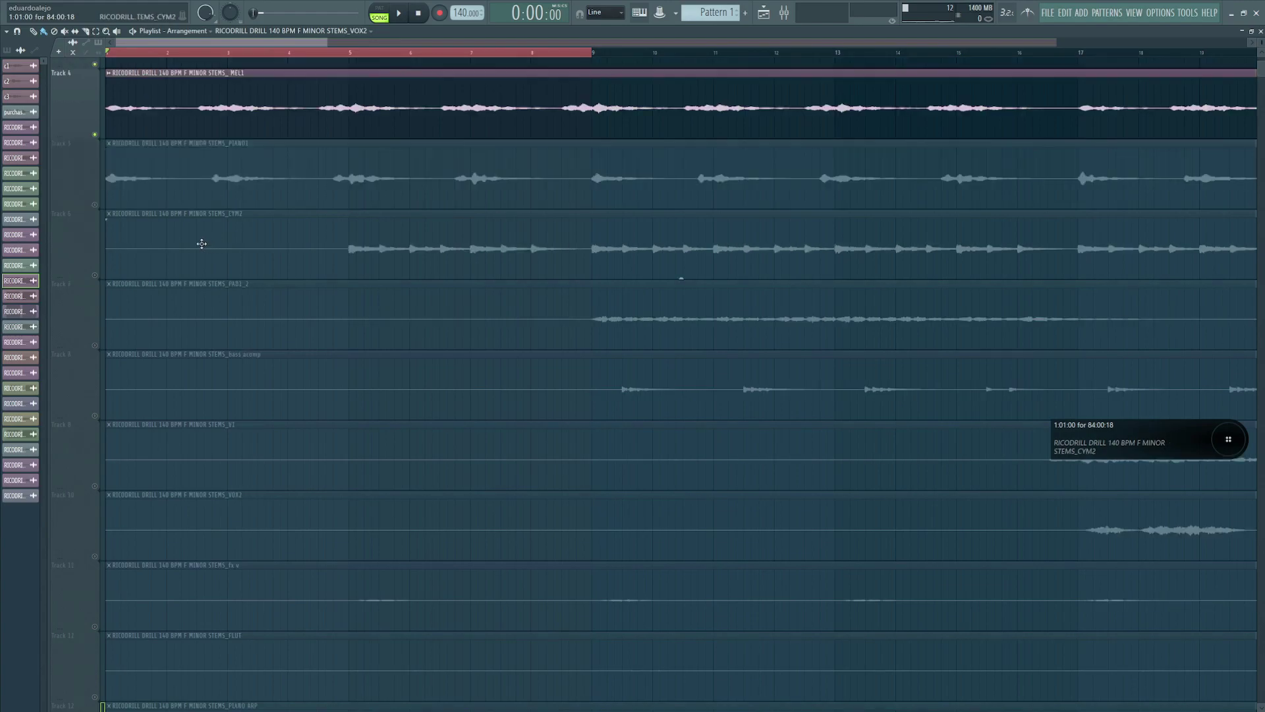
{"action": "left_click", "coordinate": [96, 205]}
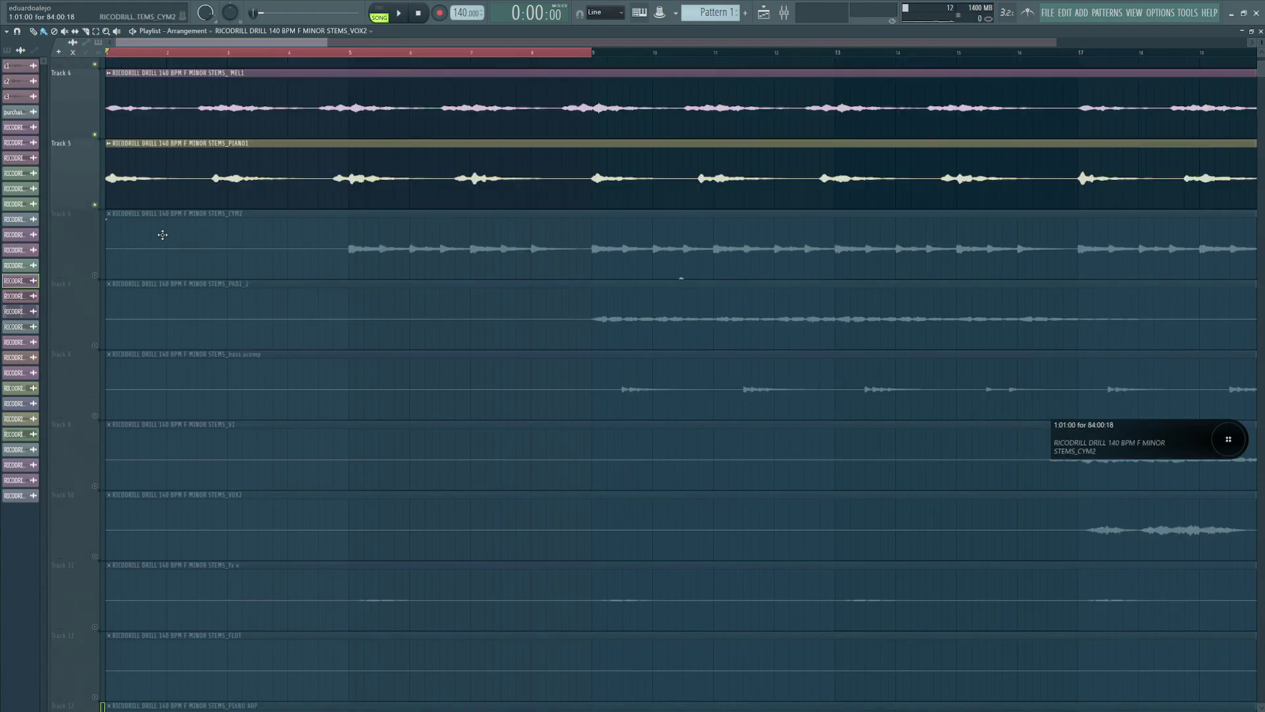
{"action": "key", "text": "space"}
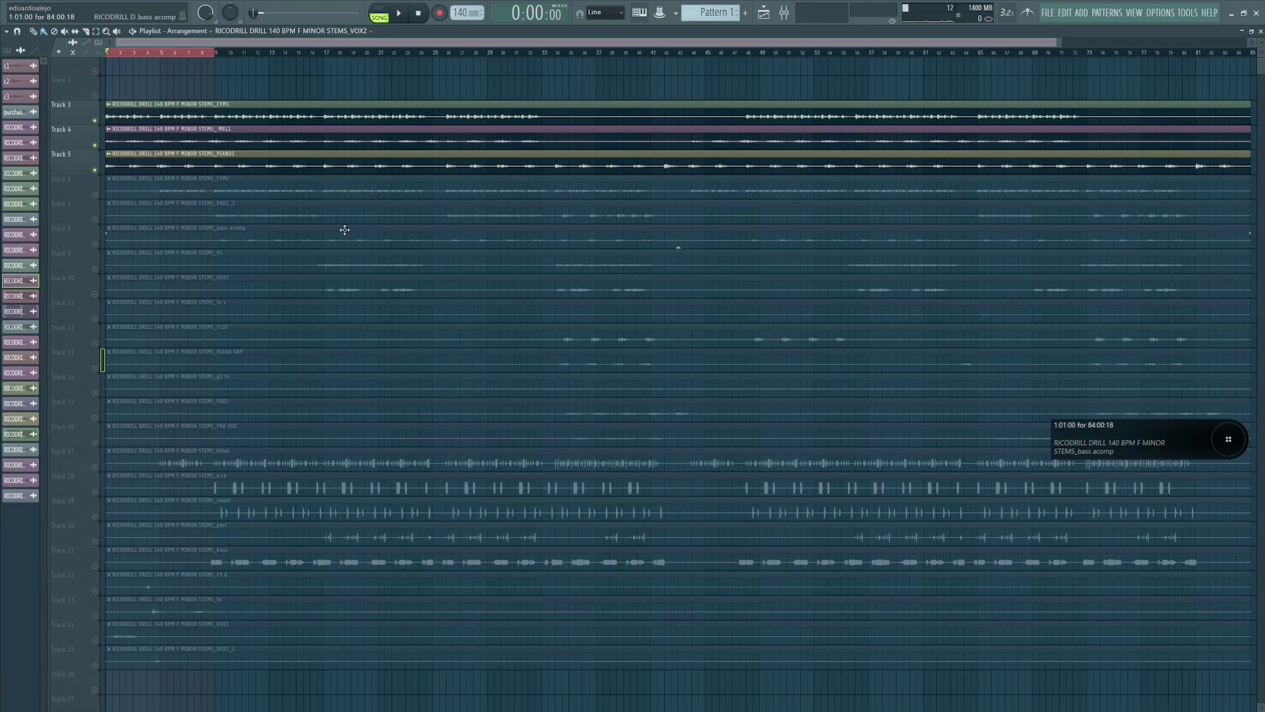
- Unmute track 6 with the CYM2 stem
{"action": "left_click_drag", "start_coordinate": [342, 86], "coordinate": [107, 289]}
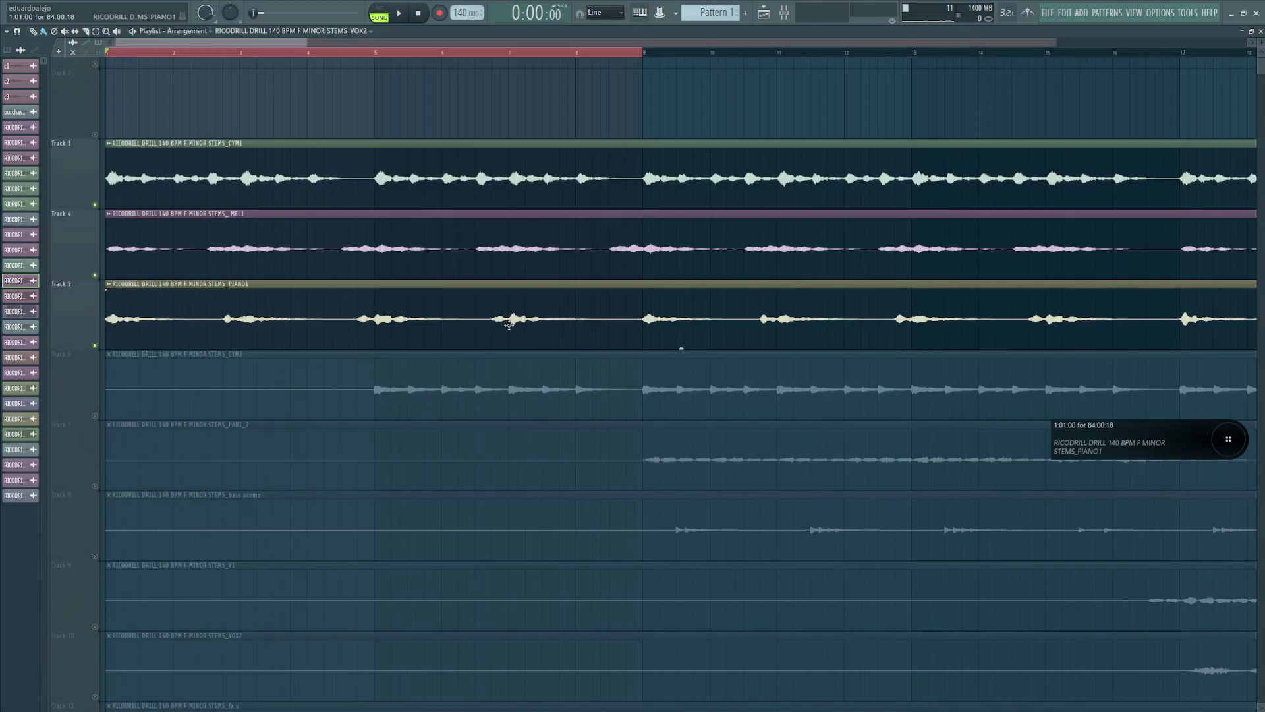
{"action": "scroll", "coordinate": [510, 323], "scroll_direction": "up", "scroll_amount": 1}
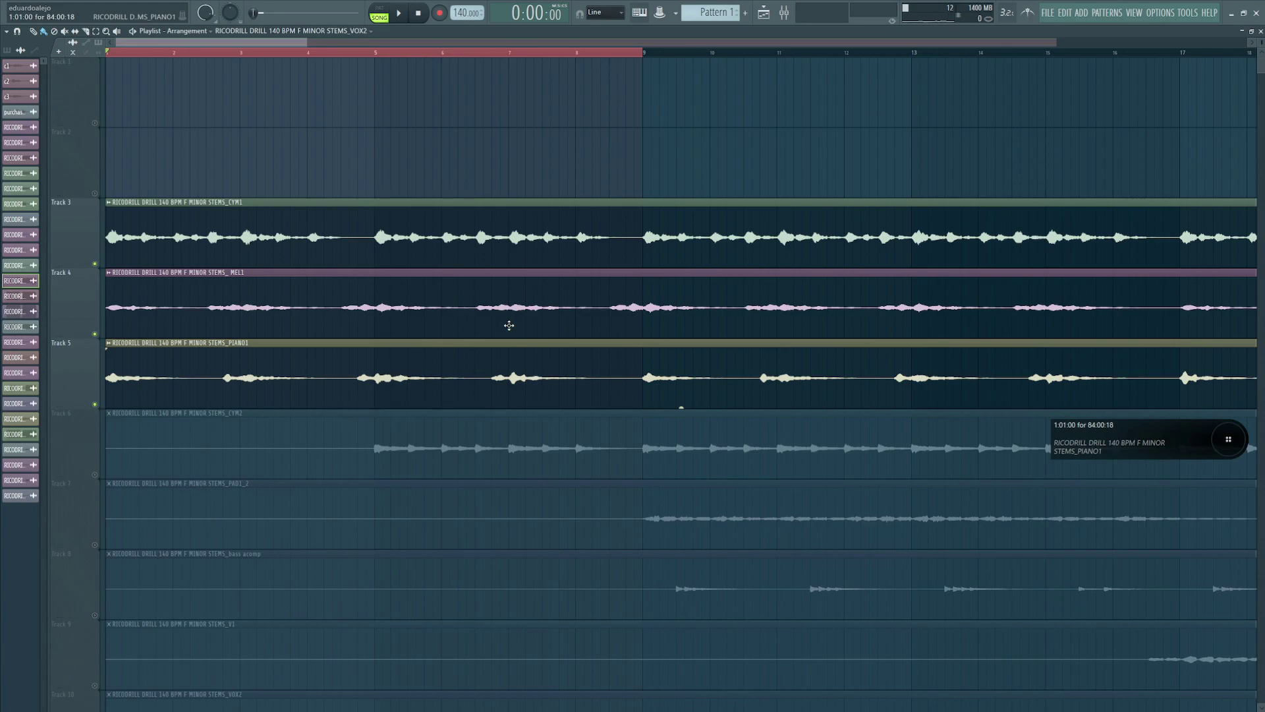
{"action": "scroll", "coordinate": [509, 326], "scroll_direction": "down", "scroll_amount": 1}
{"action": "scroll", "coordinate": [510, 326], "scroll_direction": "down", "scroll_amount": 1}
{"action": "scroll", "coordinate": [509, 325], "scroll_direction": "up", "scroll_amount": 1}
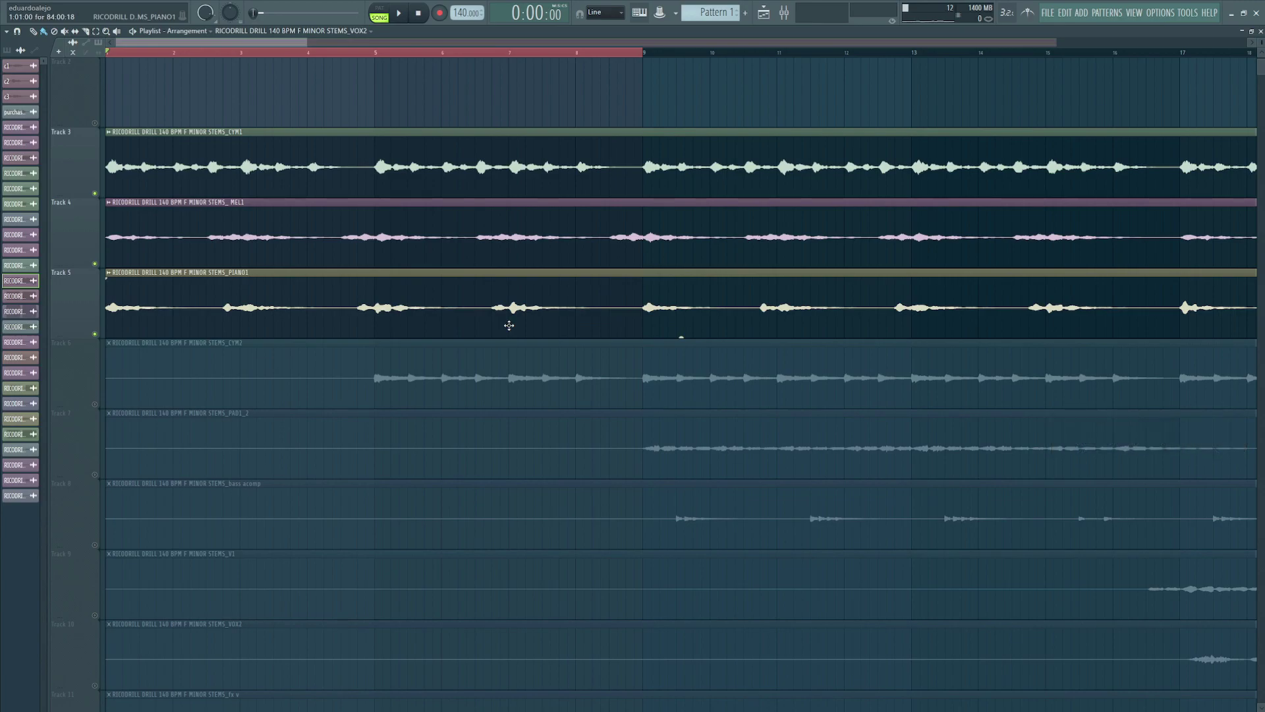
{"action": "left_click", "coordinate": [95, 404]}
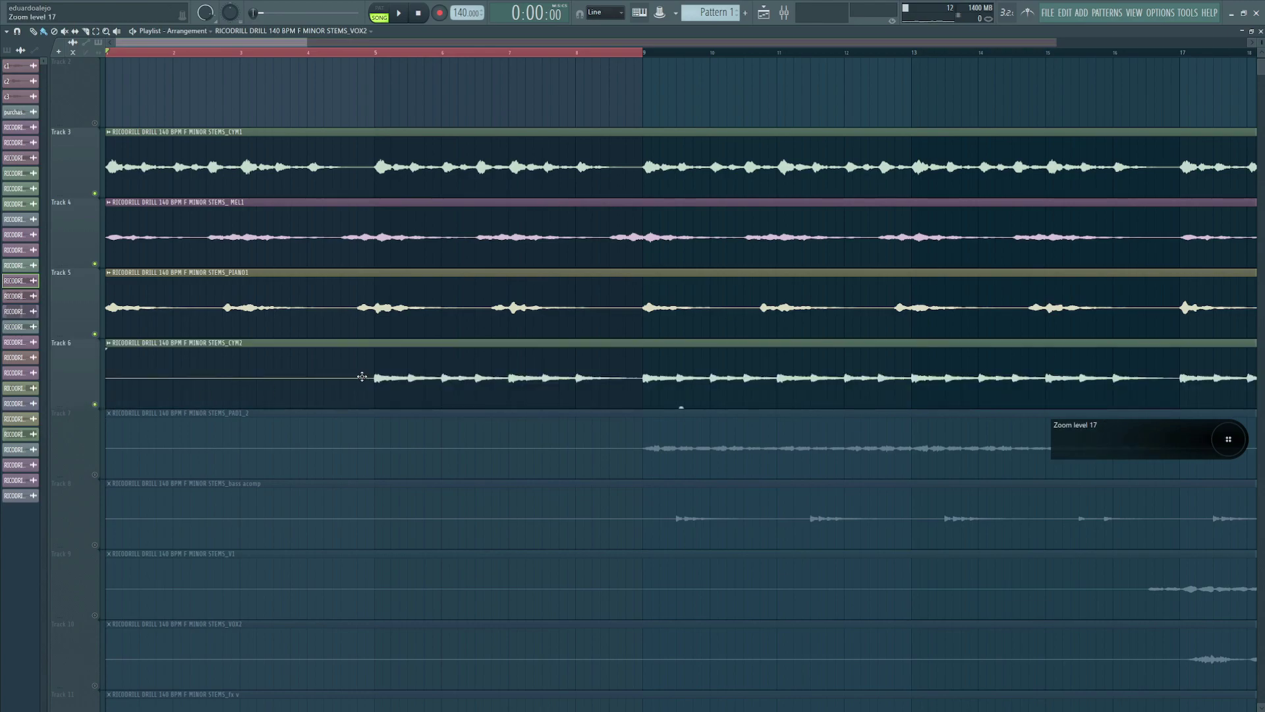
- Play the CYM1, MEL1, PIANO1 and CYM2 stems together from bar 4
{"action": "right_click", "coordinate": [106, 32]}
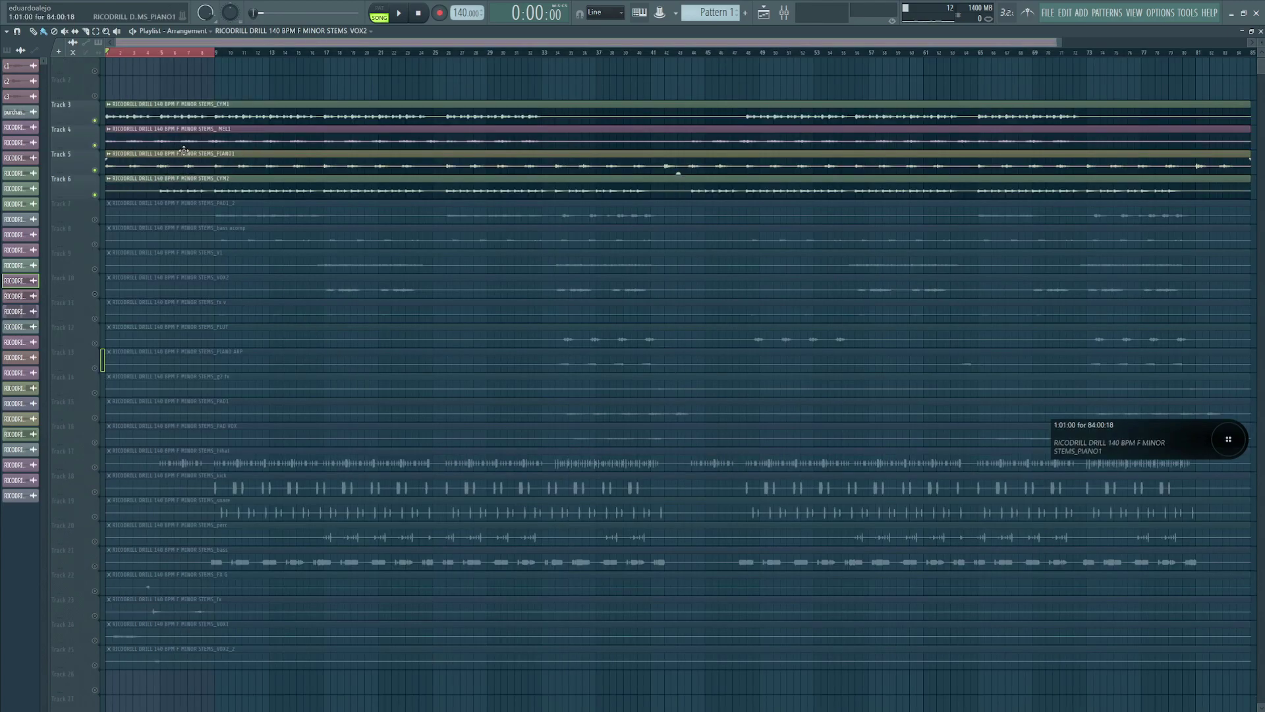
{"action": "left_click_drag", "start_coordinate": [350, 74], "coordinate": [107, 287]}
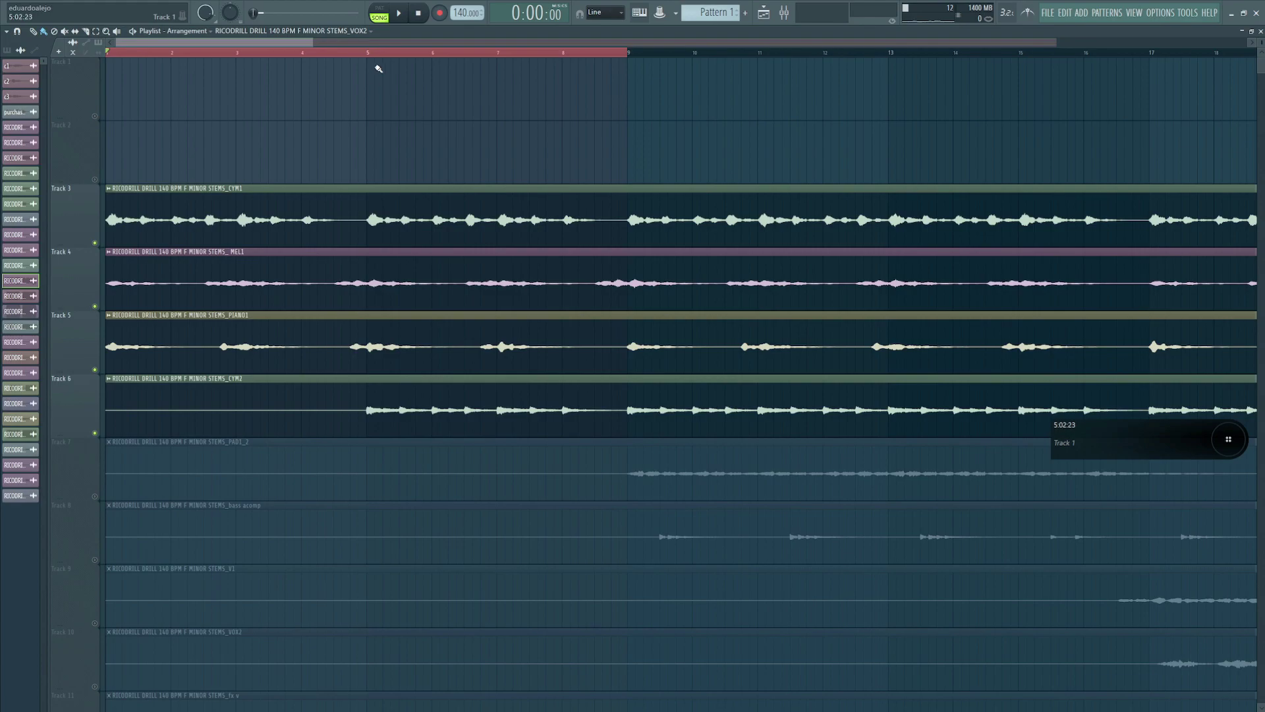
{"action": "left_click", "coordinate": [286, 52]}
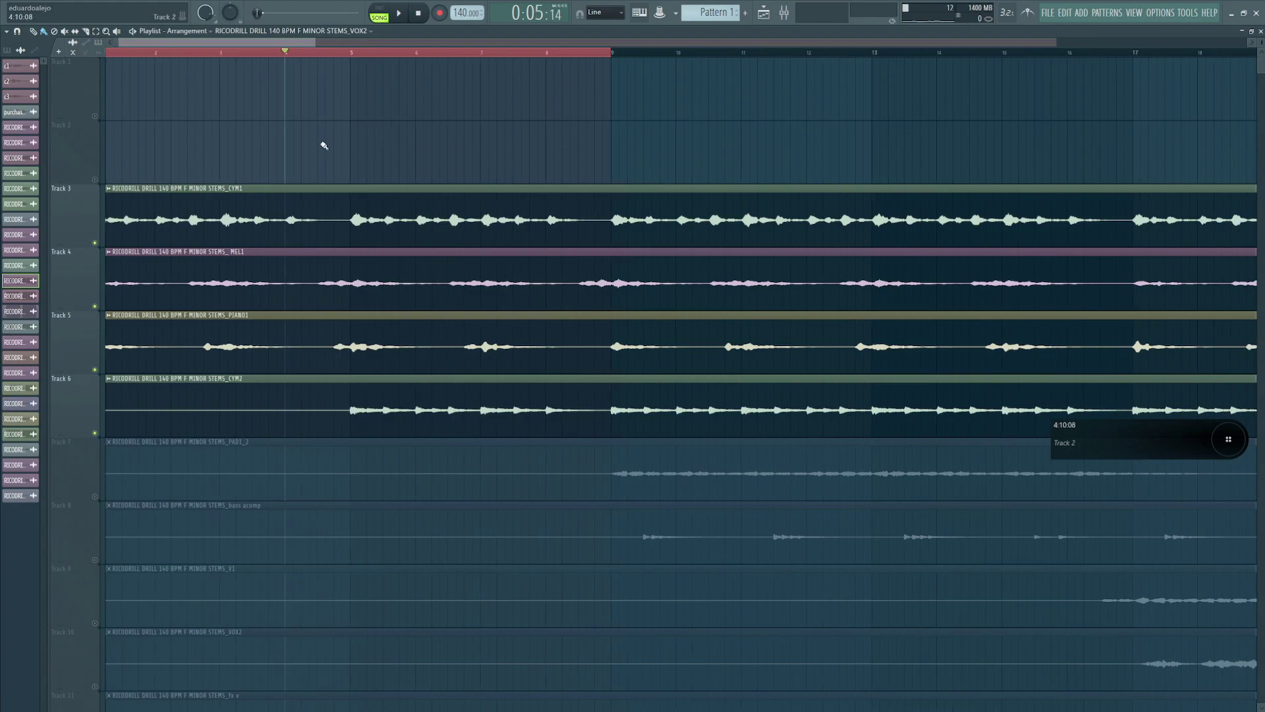
{"action": "key", "text": "space"}
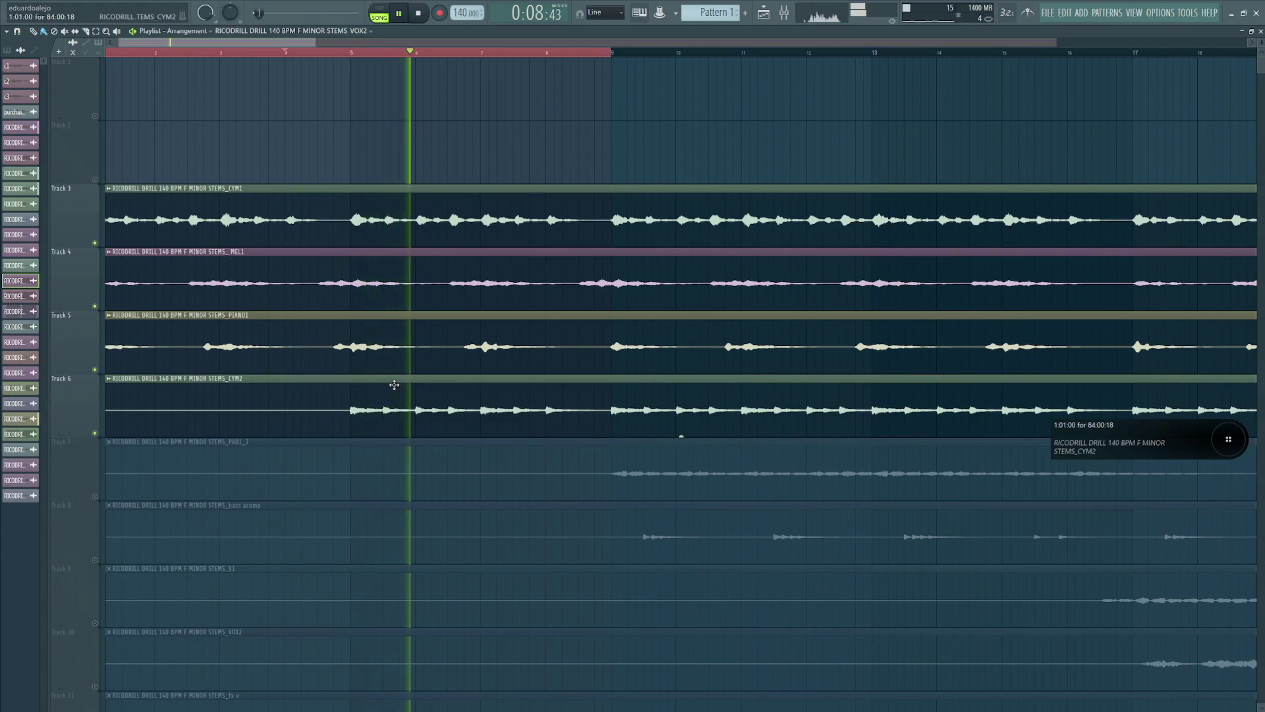
{"action": "key", "text": "space"}
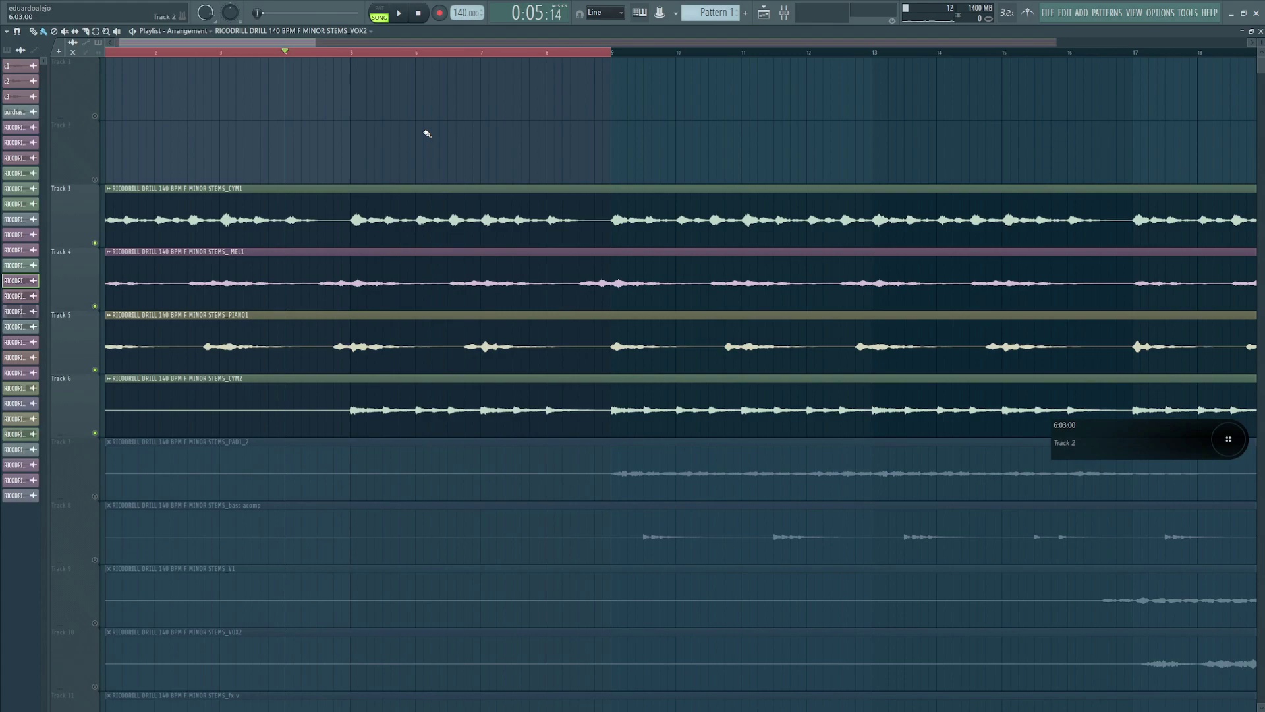
- Solo CYM1 on track 3 and play it from just before bar 5, first alone and again with CYM2 added
{"action": "right_click", "coordinate": [96, 243]}
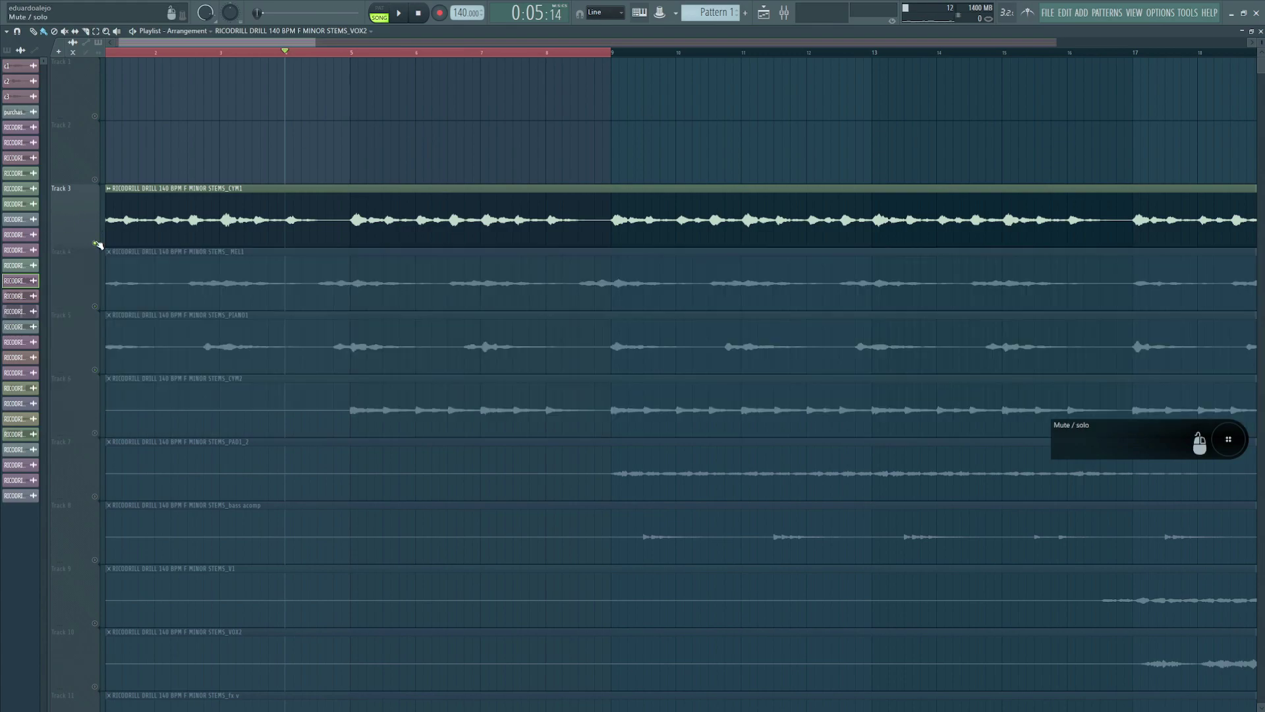
{"action": "left_click", "coordinate": [342, 52]}
{"action": "key", "text": "space"}
{"action": "key", "text": "space"}
{"action": "left_click", "coordinate": [94, 433]}
{"action": "key", "text": "space"}
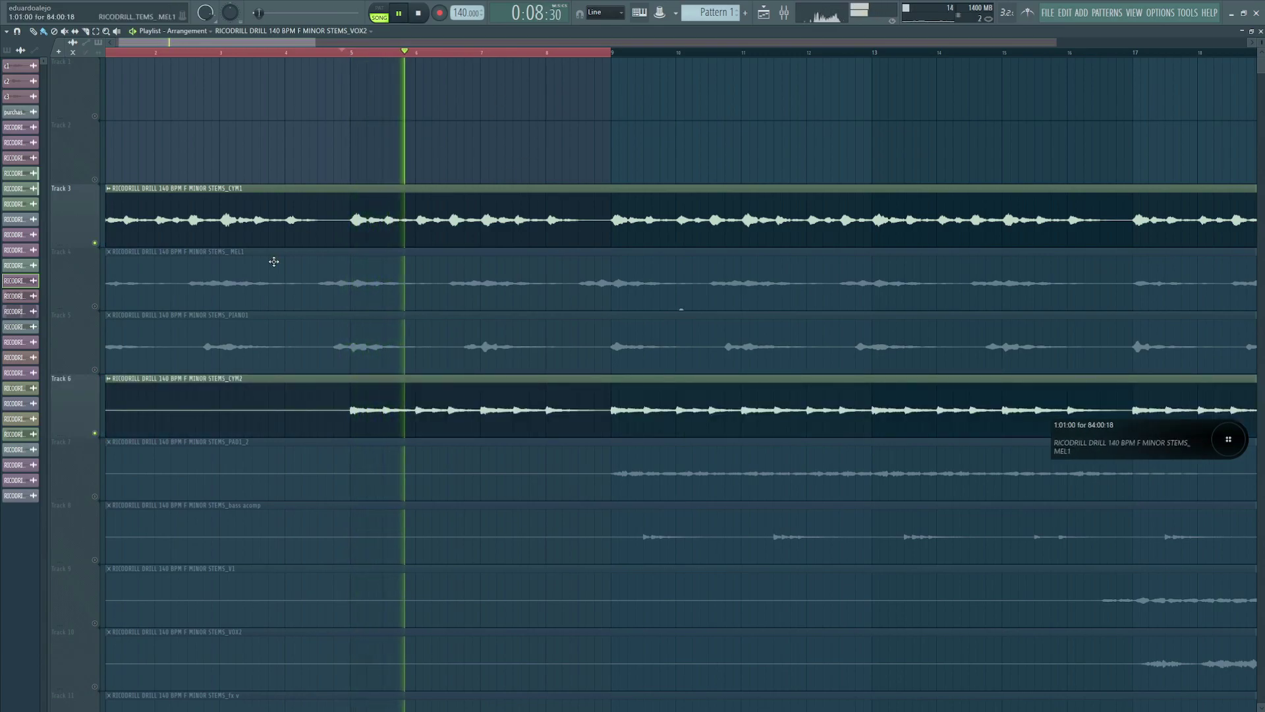
{"action": "key", "text": "space"}
- Unmute the MEL1 and PIANO1 stems on tracks 4 and 5 alongside CYM1 and CYM2
{"action": "left_click", "coordinate": [95, 306]}
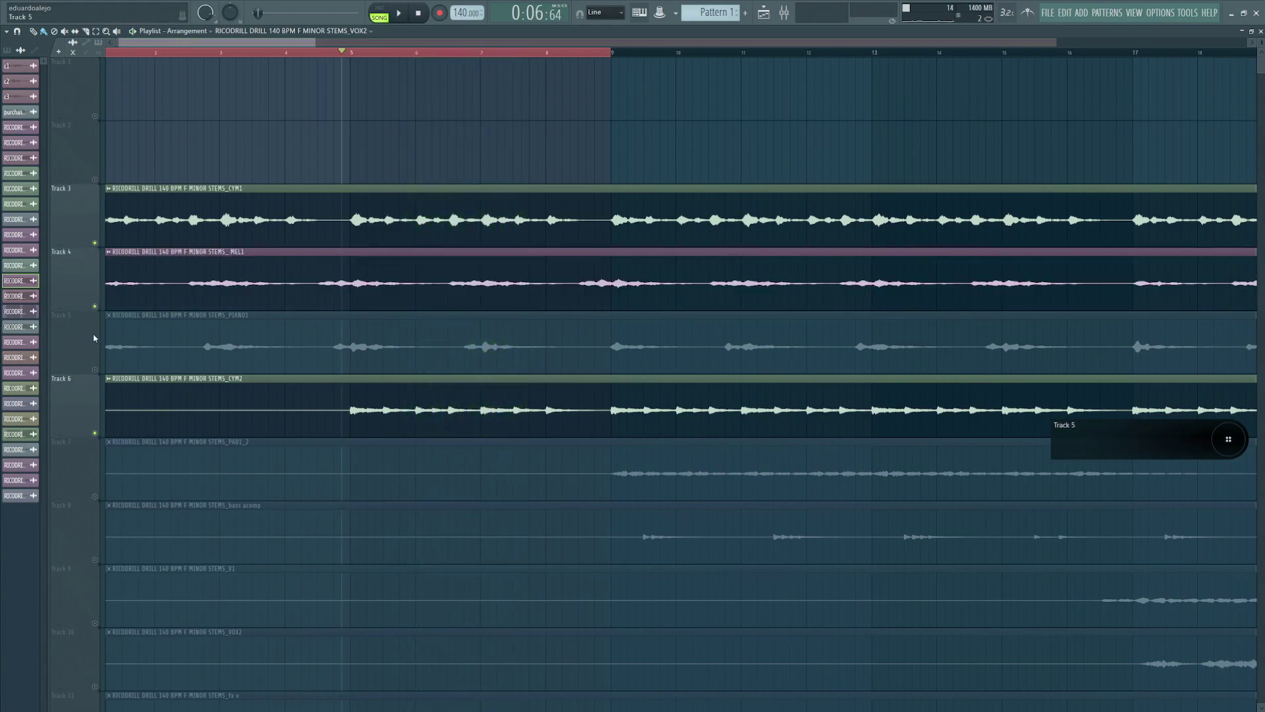
{"action": "left_click", "coordinate": [94, 369]}
{"action": "right_click", "coordinate": [347, 203], "text": "ctrl"}
{"action": "left_click_drag", "start_coordinate": [359, 90], "coordinate": [110, 191]}
{"action": "right_click", "coordinate": [283, 318], "text": "ctrl"}
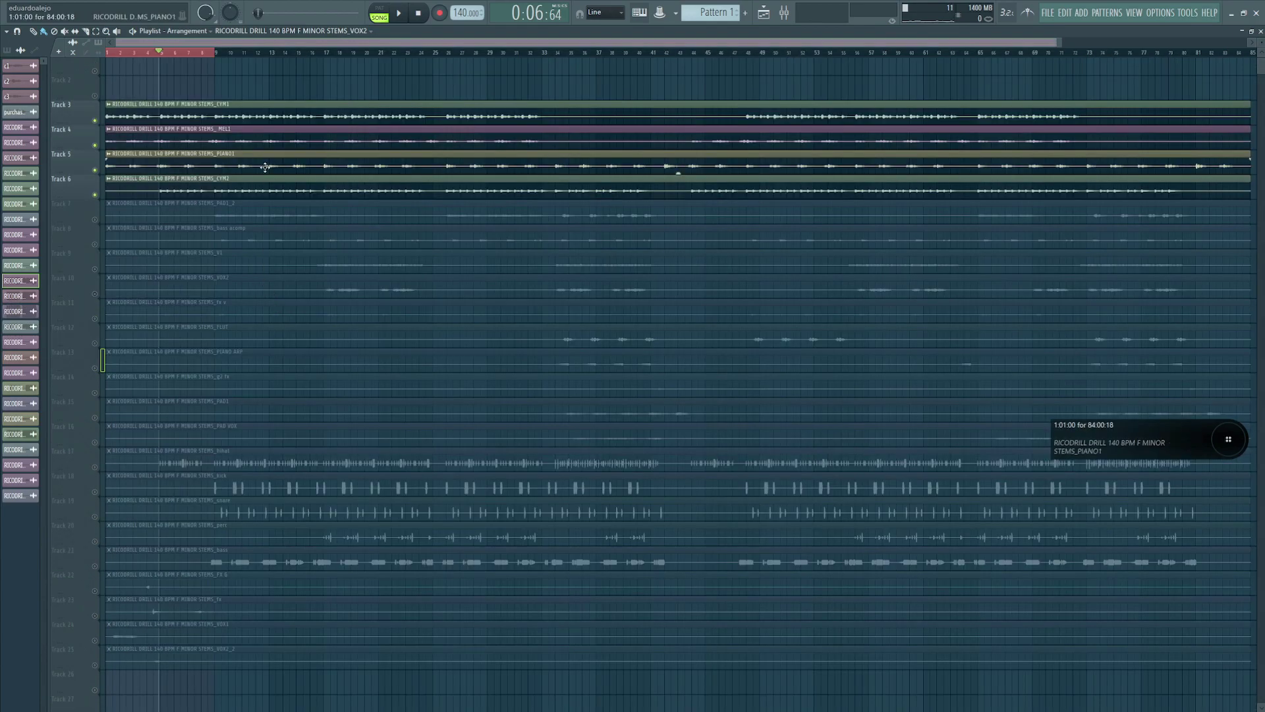
{"action": "left_click_drag", "start_coordinate": [319, 75], "coordinate": [105, 571]}
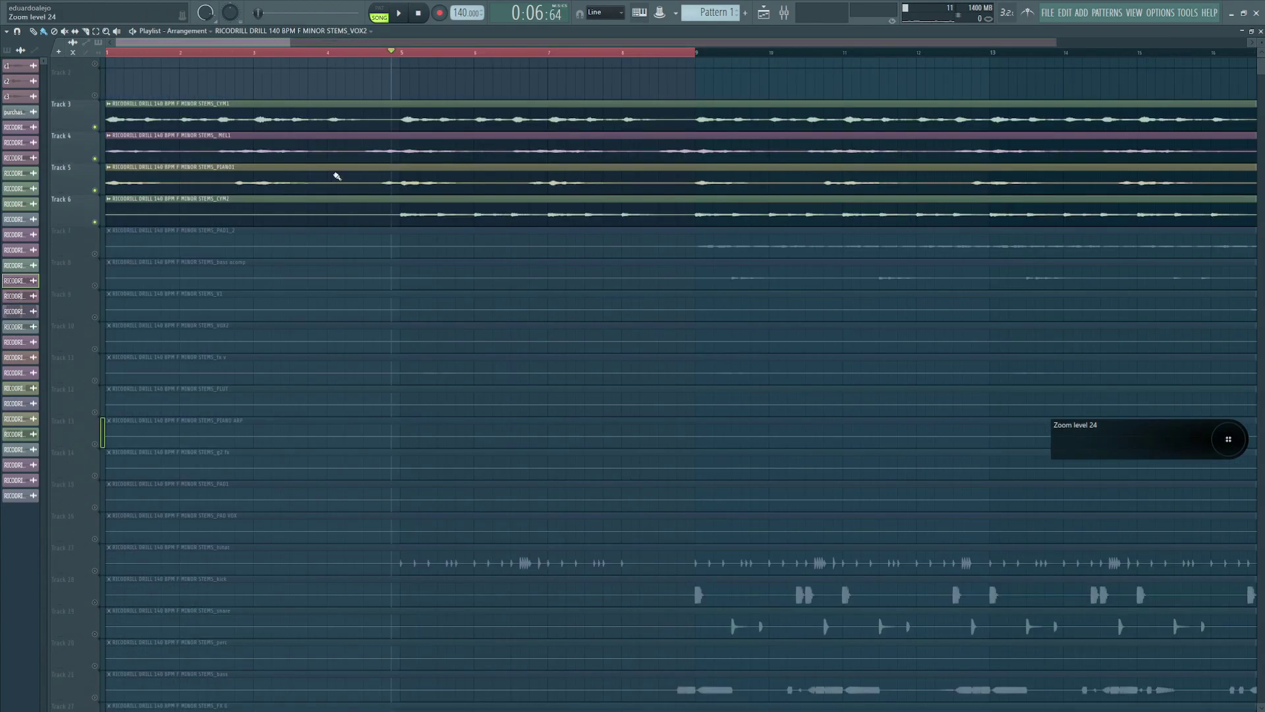
- Select the first four bars on the timeline and extend the selection to the start of bar 9
{"action": "left_click", "coordinate": [399, 52], "text": "ctrl"}
{"action": "left_click", "coordinate": [118, 55]}
{"action": "left_click_drag", "start_coordinate": [115, 52], "coordinate": [402, 53]}
{"action": "left_click_drag", "start_coordinate": [19, 146], "coordinate": [21, 144]}
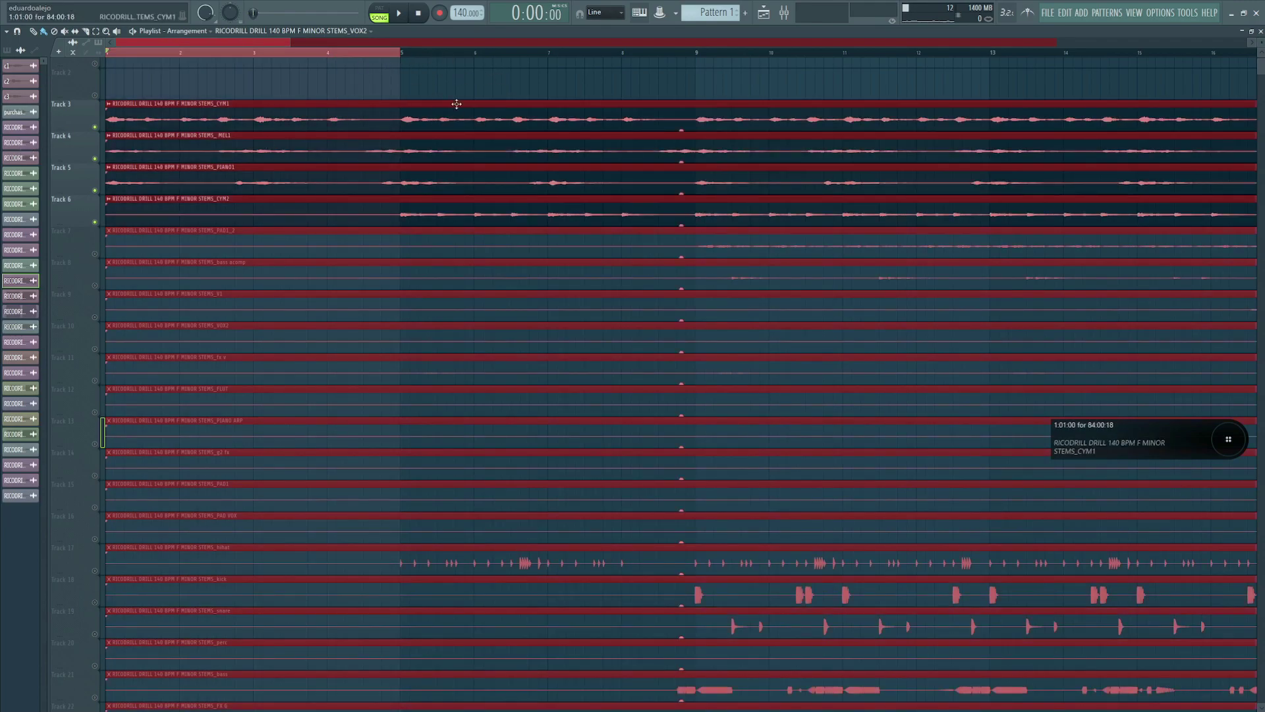
{"action": "left_click", "coordinate": [698, 53], "text": "shift"}
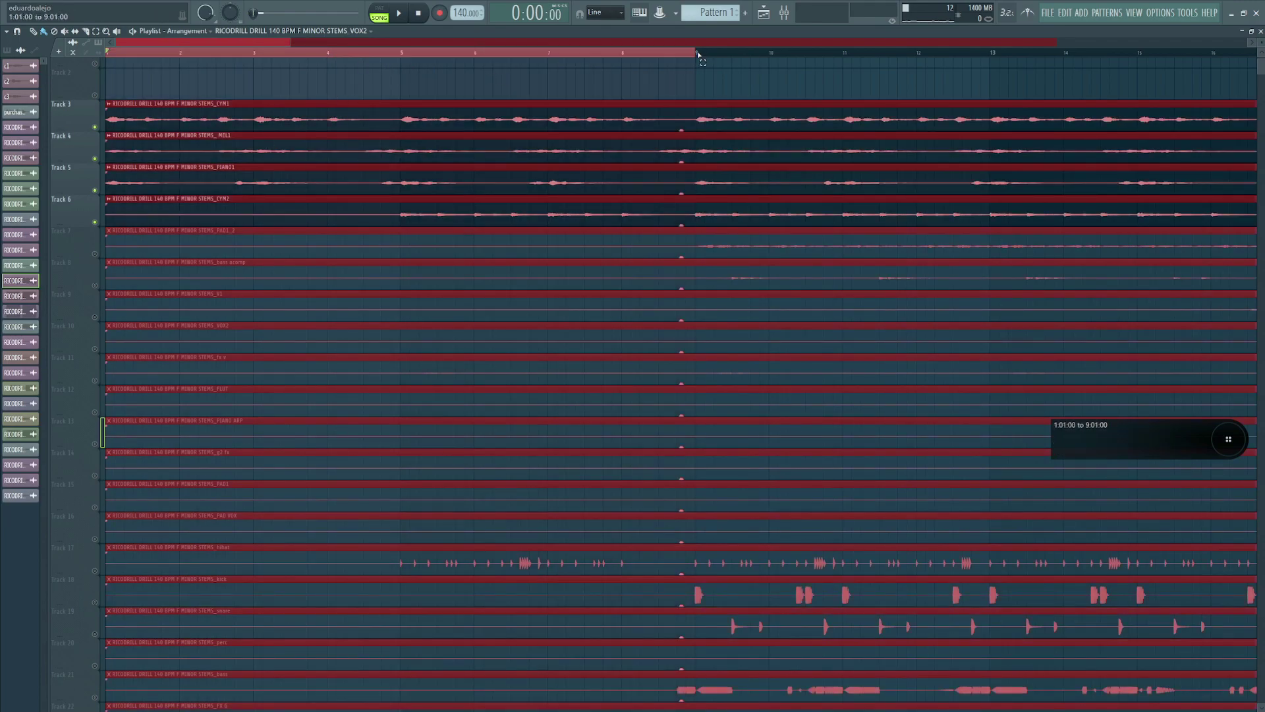
- Deselect all clips and clear the time selection on the timeline
{"action": "right_click", "coordinate": [257, 134], "text": "ctrl"}
{"action": "left_click", "coordinate": [249, 82], "text": "ctrl"}
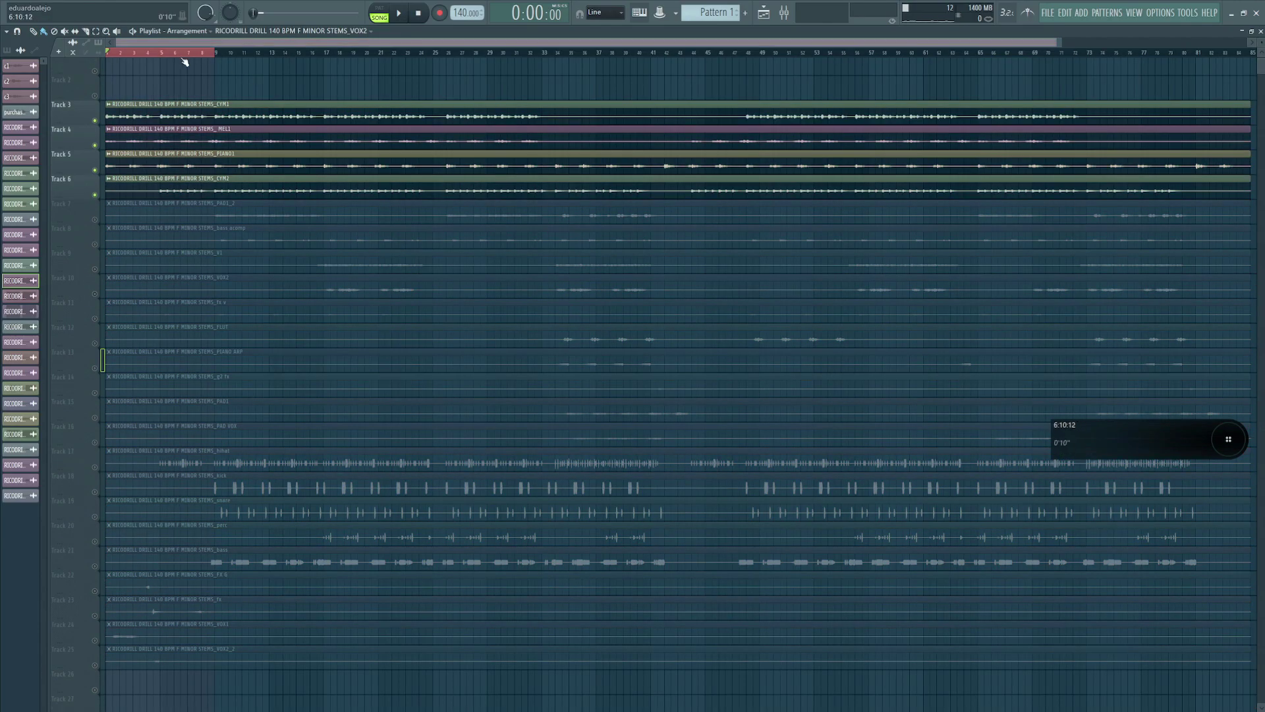
{"action": "left_click", "coordinate": [134, 56]}
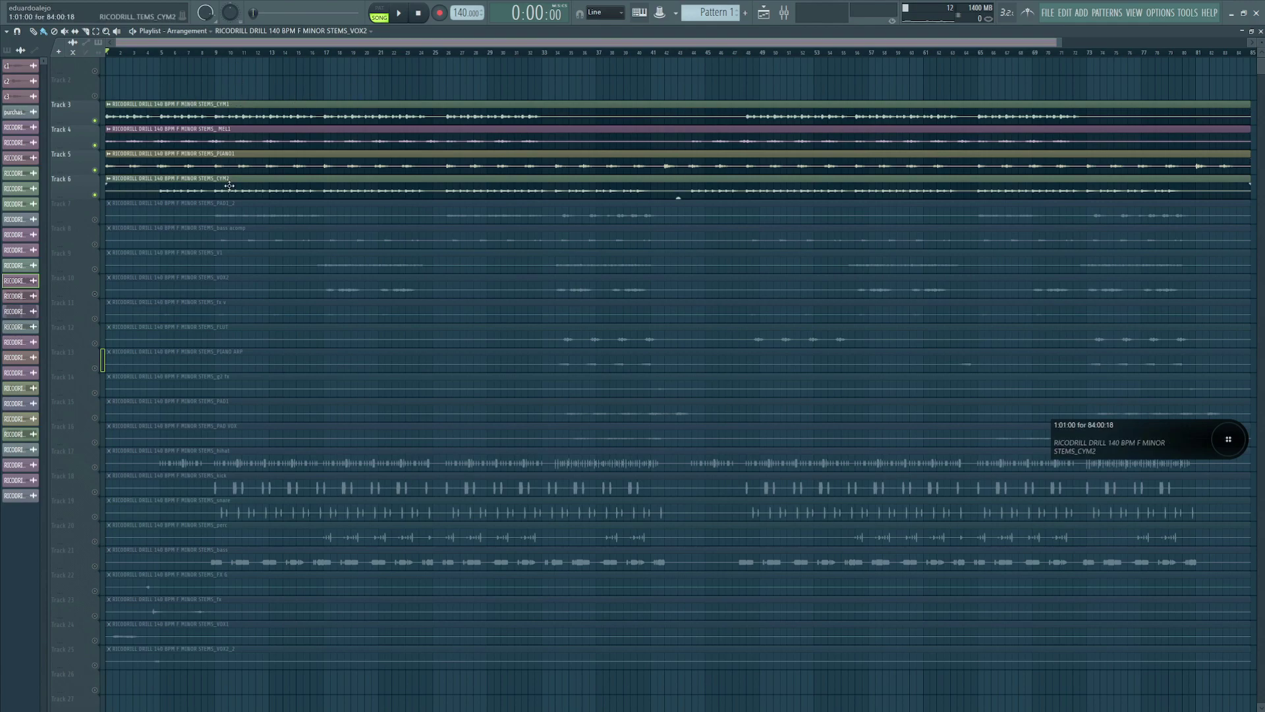
- Select bars 1 to 8 across all clips and start playing the four unmuted stems
{"action": "left_click_drag", "start_coordinate": [528, 74], "coordinate": [88, 387]}
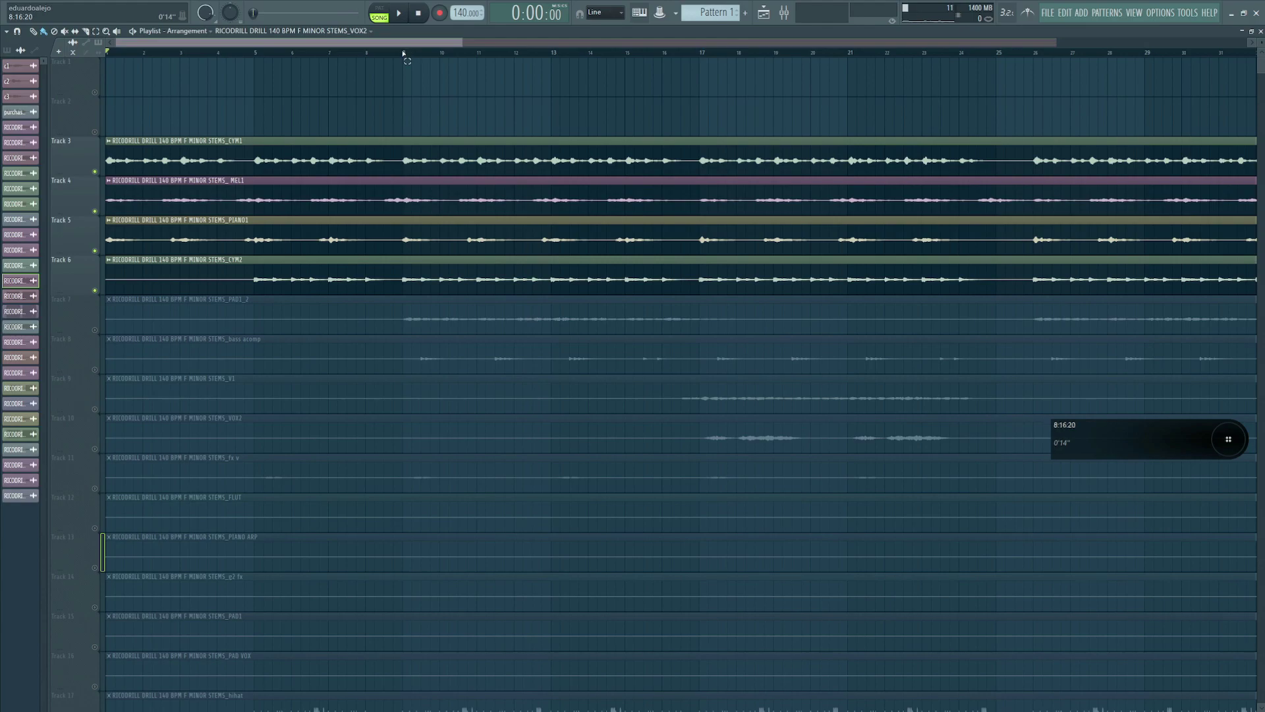
{"action": "left_click_drag", "start_coordinate": [403, 52], "coordinate": [108, 53]}
{"action": "key", "text": "space"}
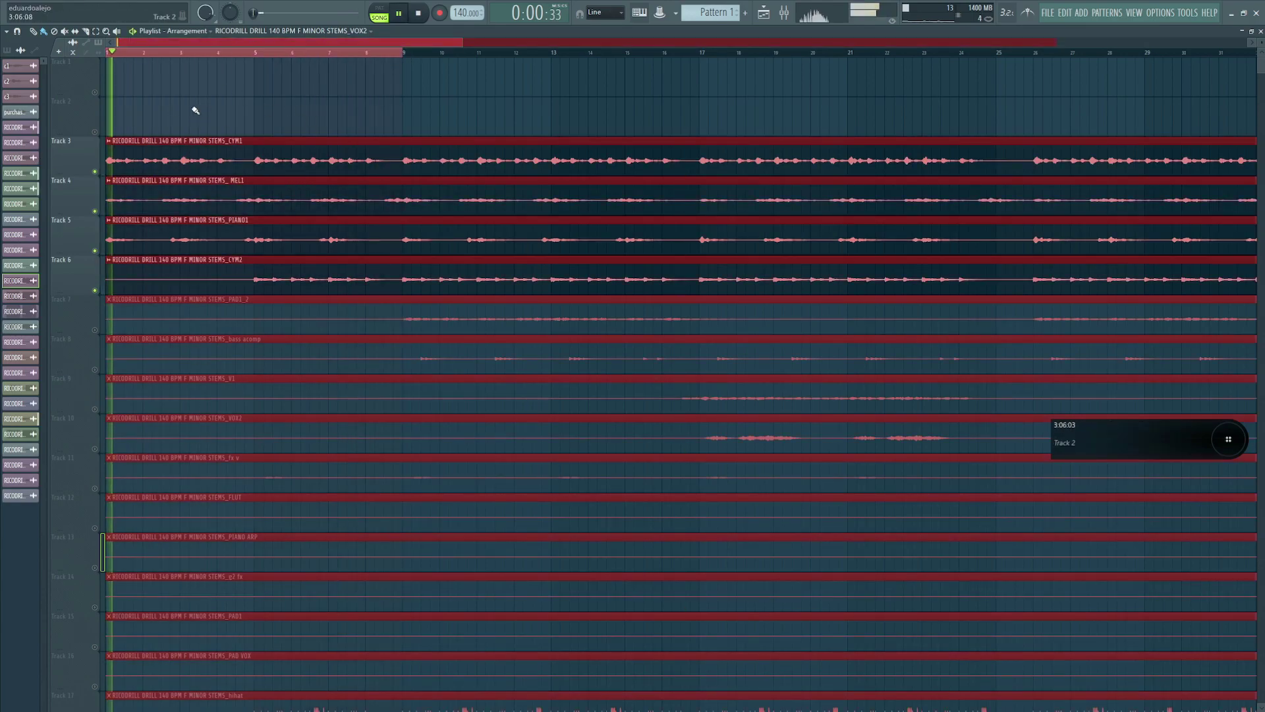
- Clear the clip and time selection, then play the four unmuted stems from bar 8
{"action": "right_click", "coordinate": [411, 110], "text": "ctrl"}
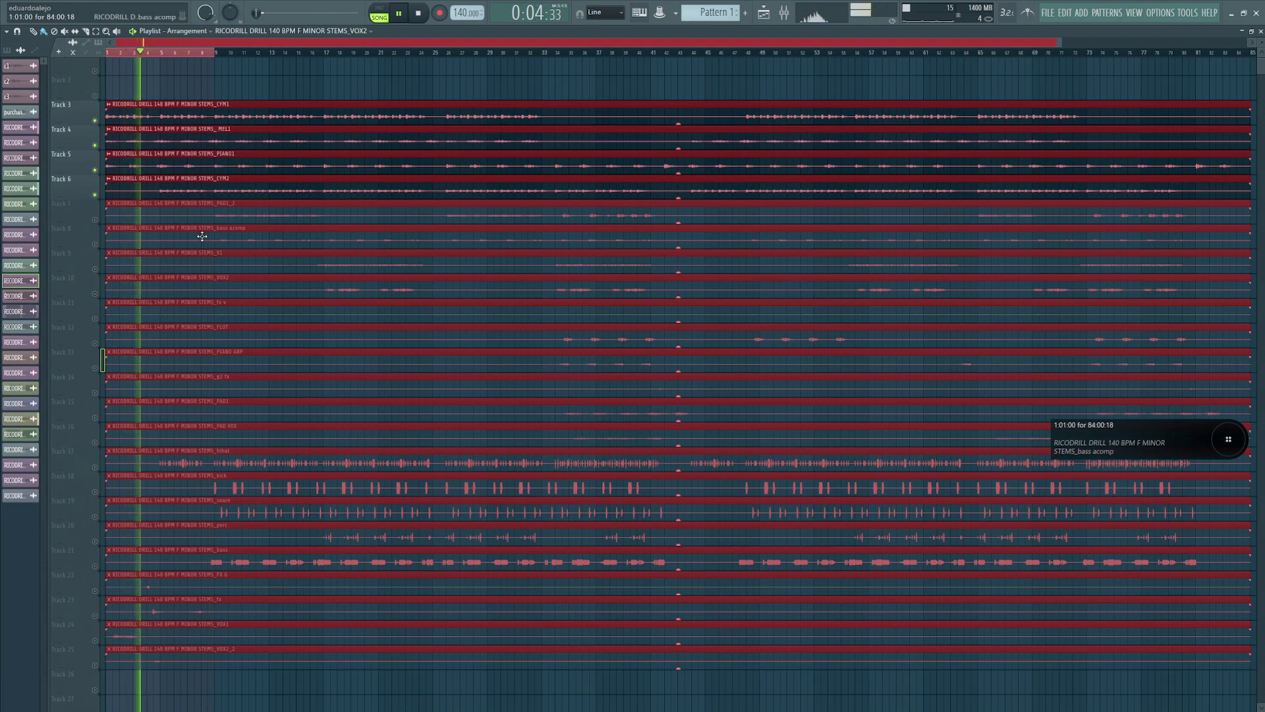
{"action": "key", "text": "space"}
{"action": "left_click", "coordinate": [204, 53]}
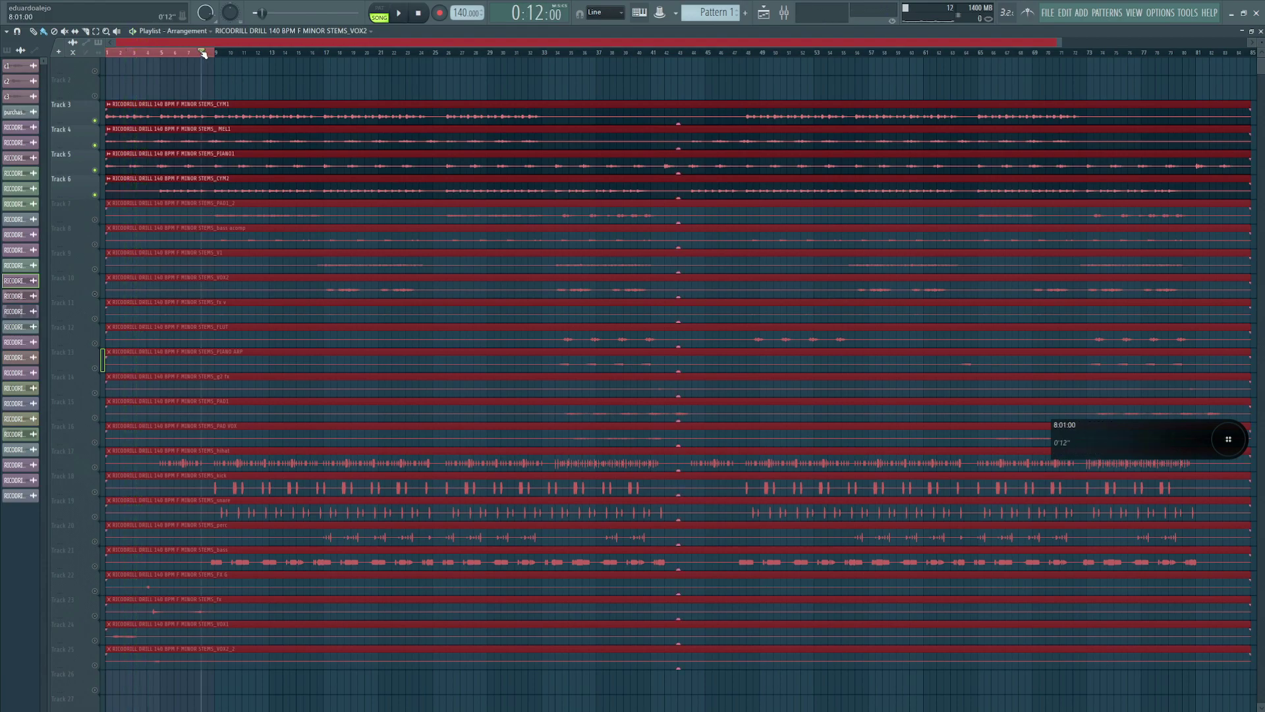
{"action": "left_click", "coordinate": [246, 70], "text": "ctrl"}
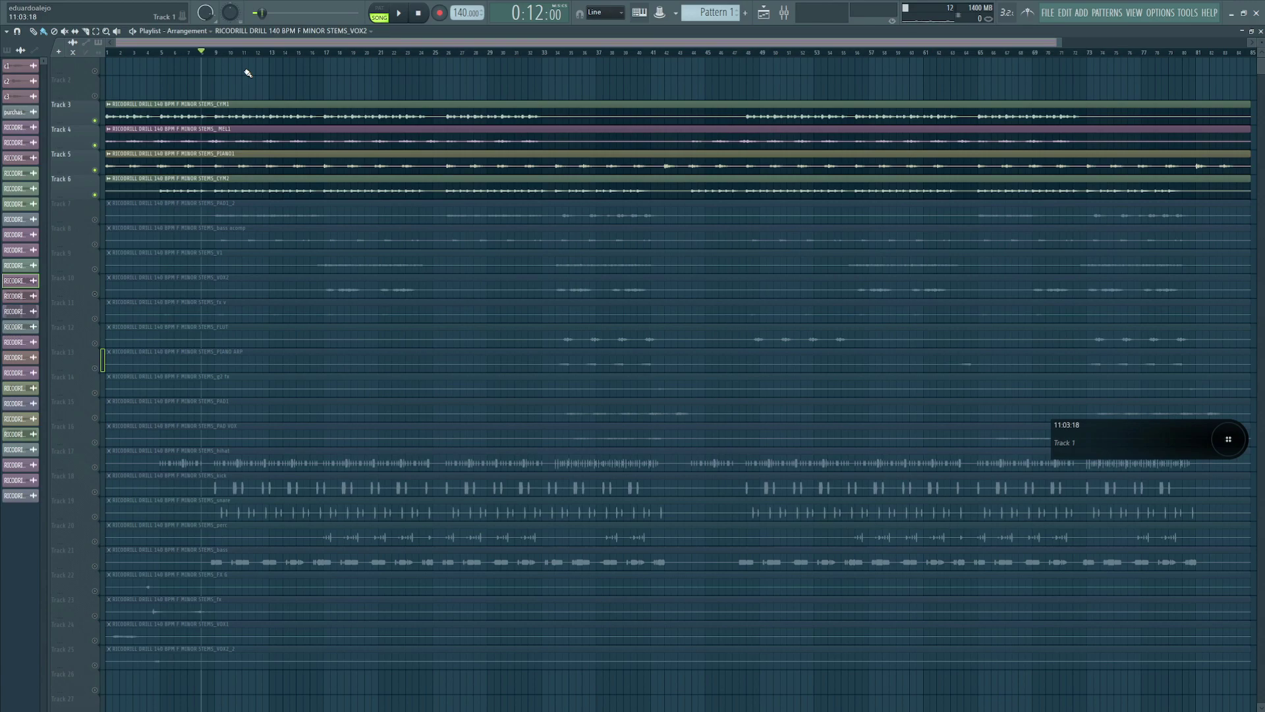
{"action": "left_click_drag", "start_coordinate": [466, 69], "coordinate": [26, 395]}
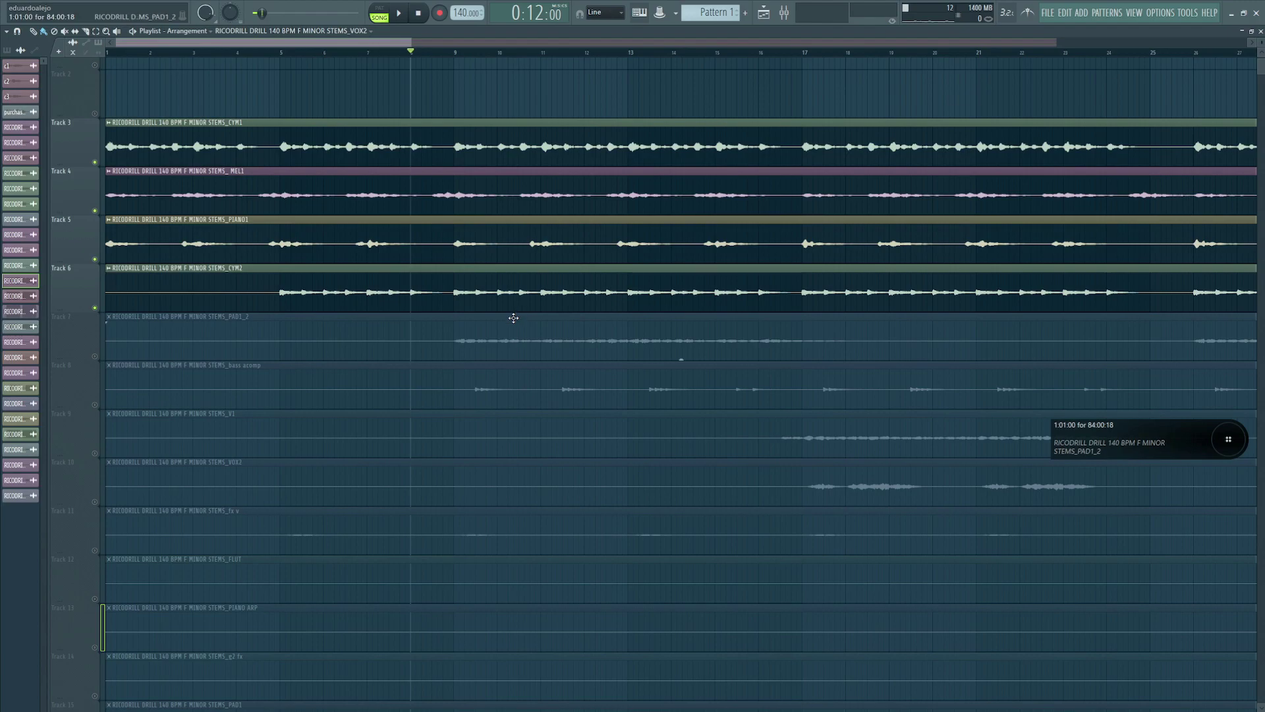
{"action": "key", "text": "space"}
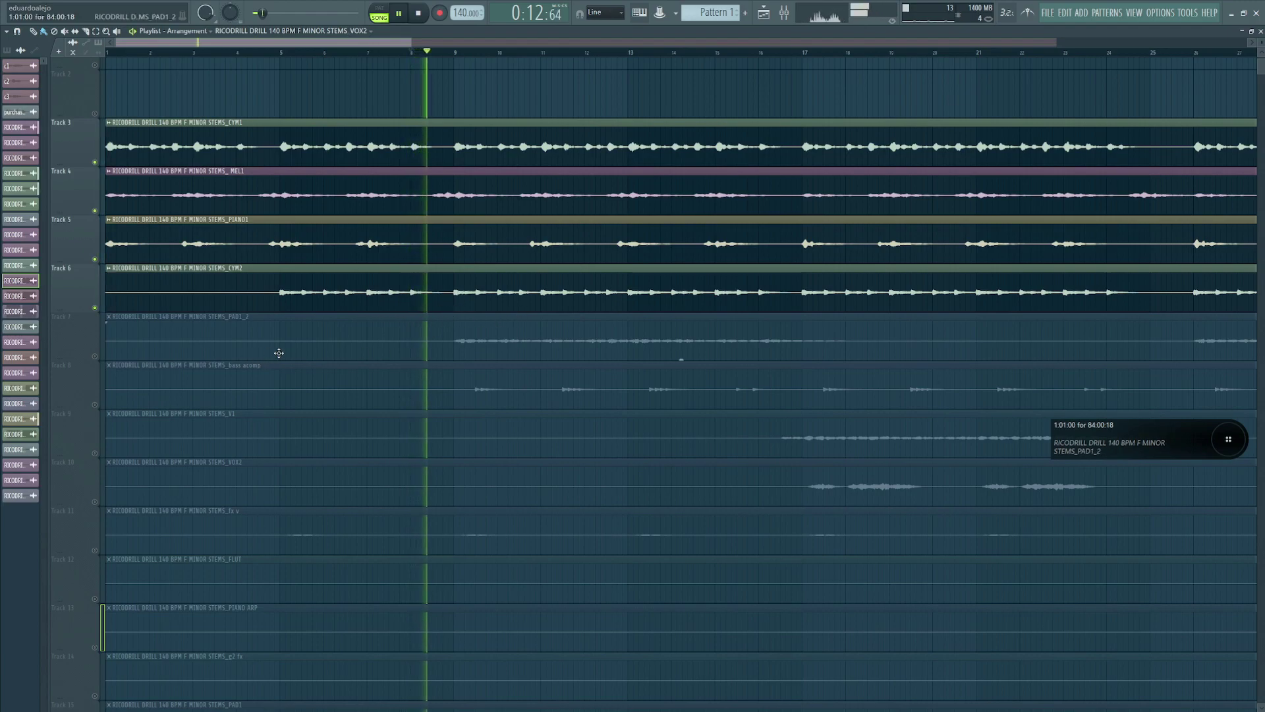
- Unmute the PAD1_2 stem on track 7 and play the five active stems from bar 9
{"action": "key", "text": "space"}
{"action": "left_click", "coordinate": [96, 357]}
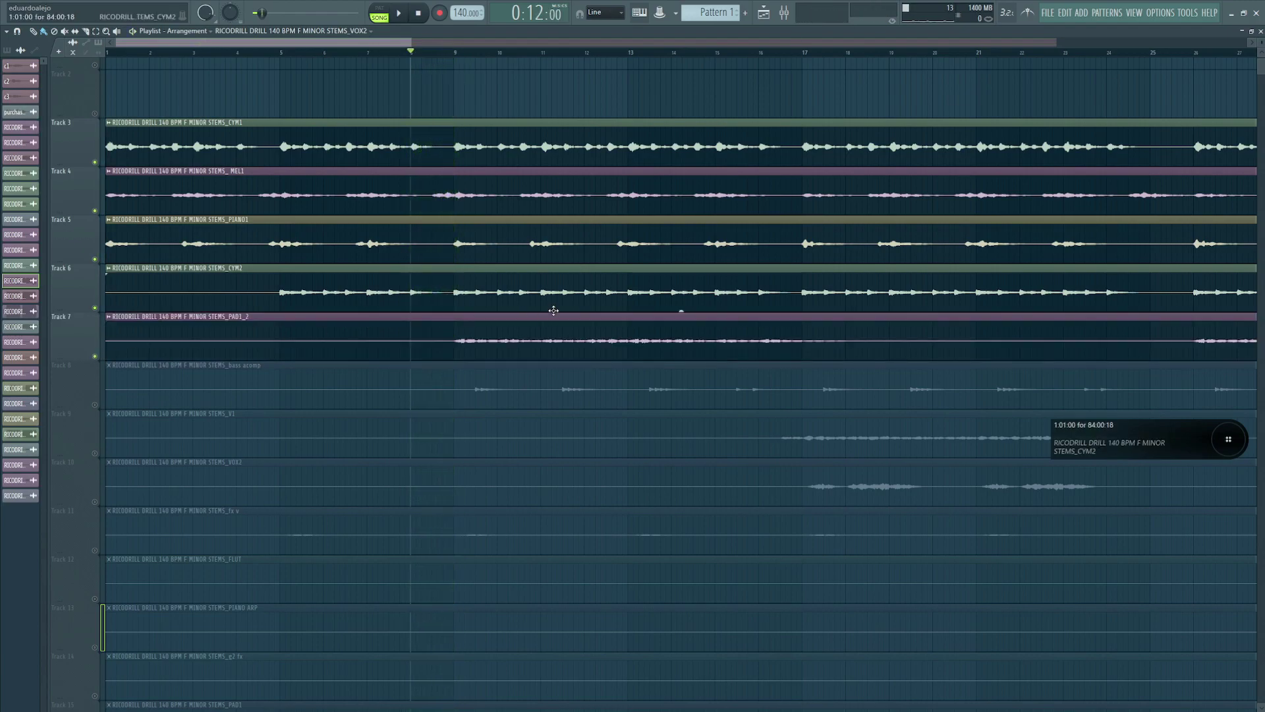
{"action": "left_click", "coordinate": [437, 50]}
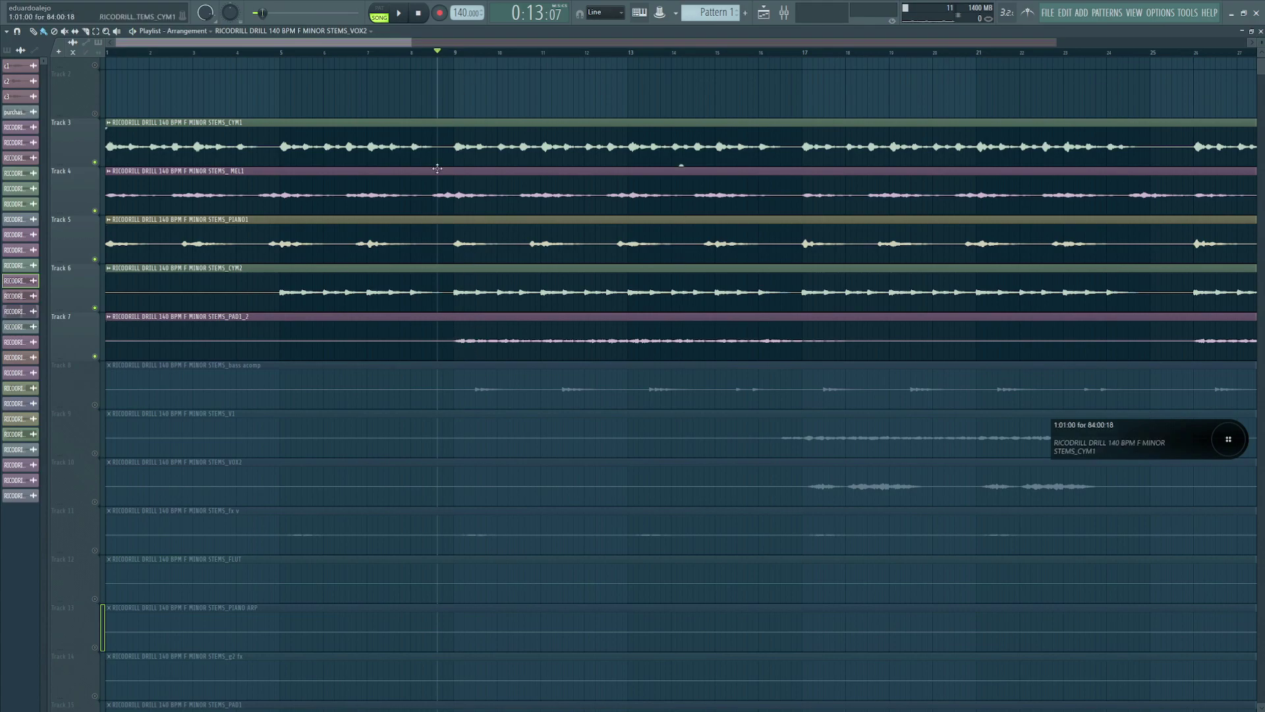
{"action": "left_click", "coordinate": [454, 50]}
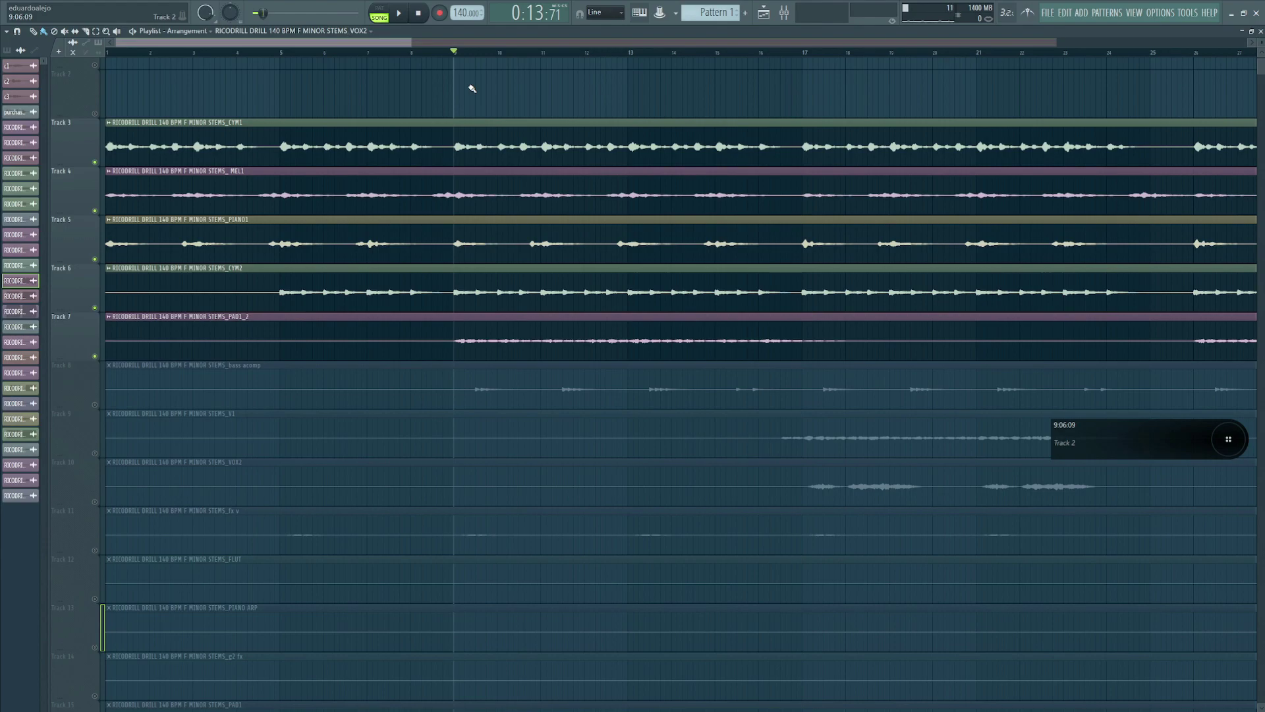
{"action": "key", "text": "space"}
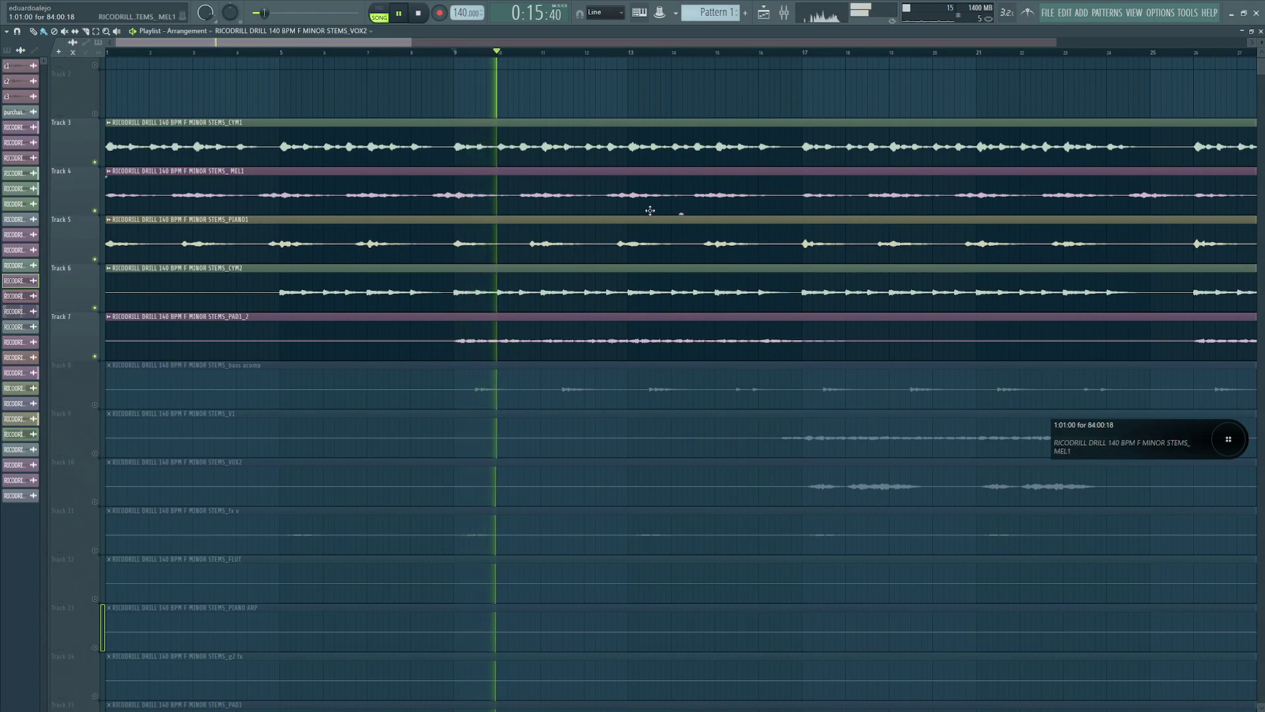
{"action": "scroll", "coordinate": [641, 218], "scroll_direction": "down", "scroll_amount": 3}
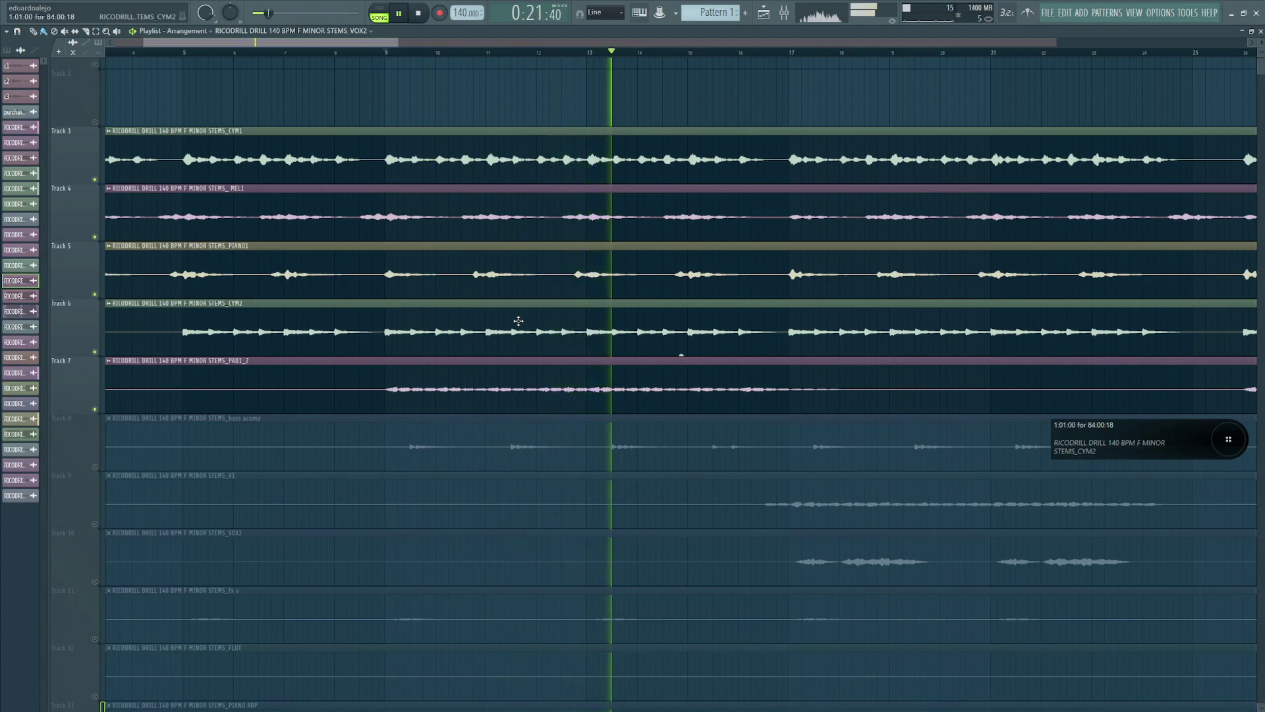
{"action": "right_click", "coordinate": [423, 365], "text": "ctrl"}
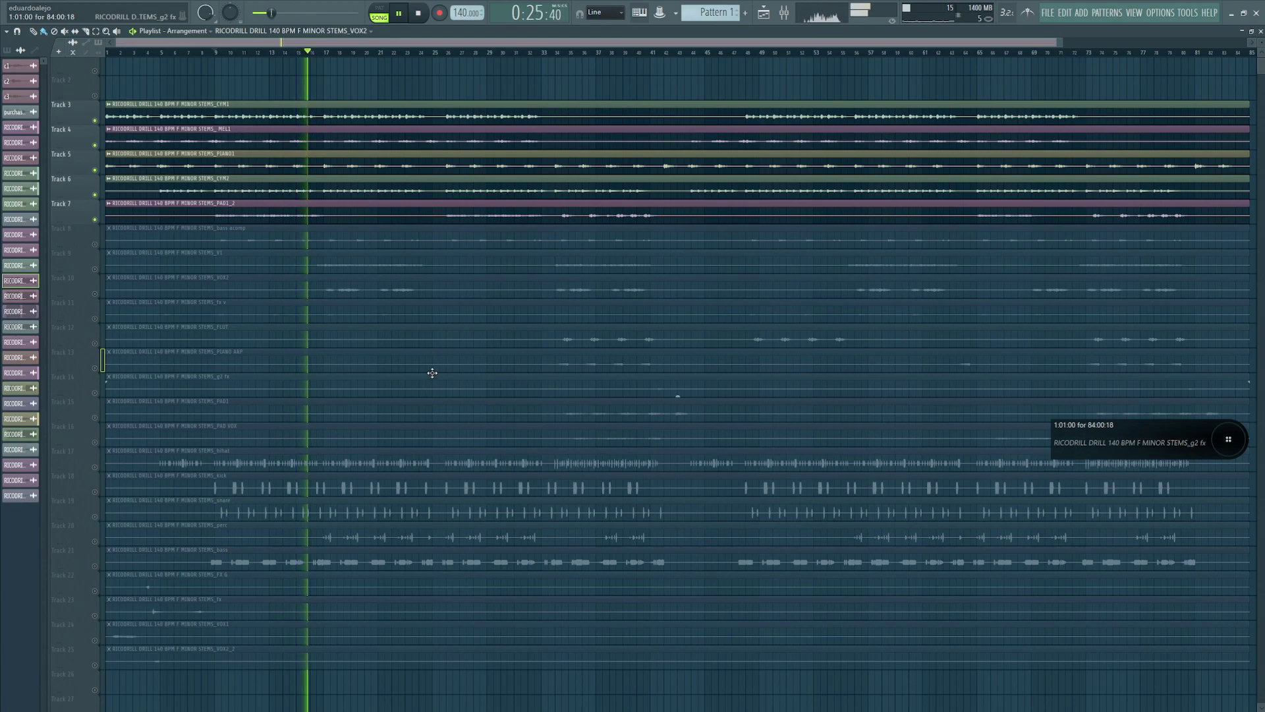
{"action": "key", "text": "space"}
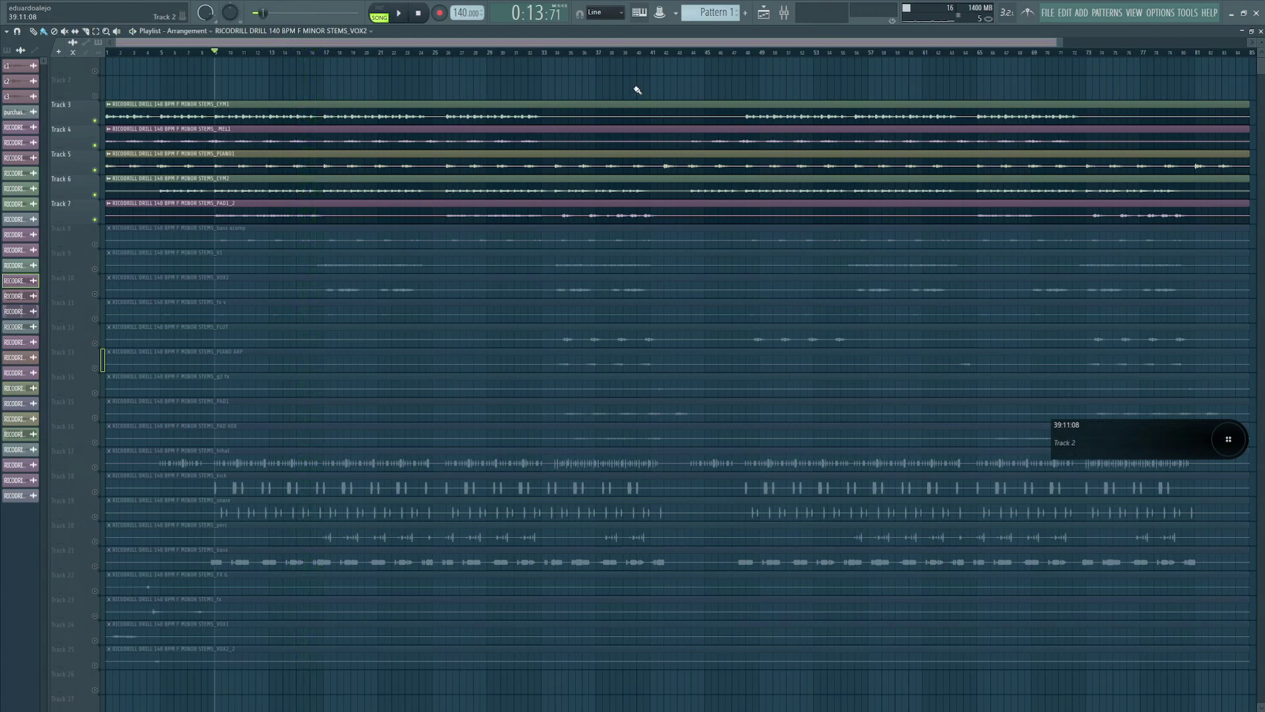
{"action": "right_click", "coordinate": [615, 96], "text": "ctrl"}
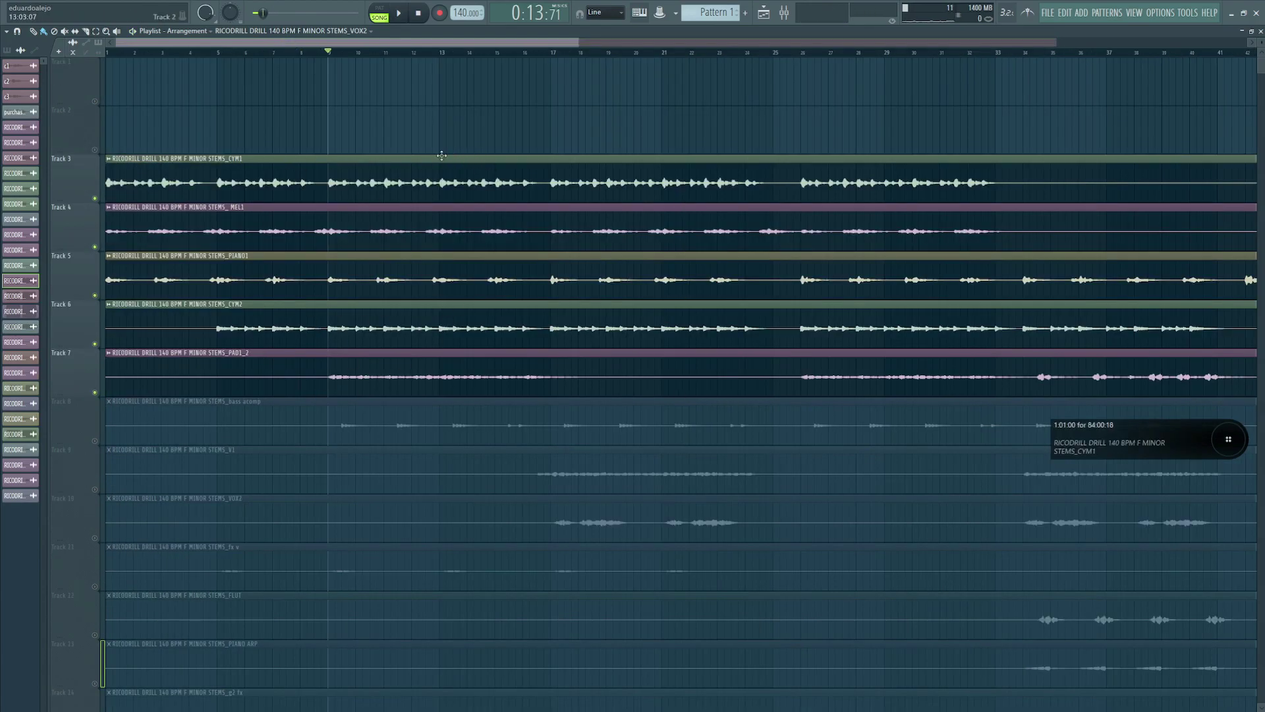
{"action": "right_click", "coordinate": [421, 392], "text": "ctrl"}
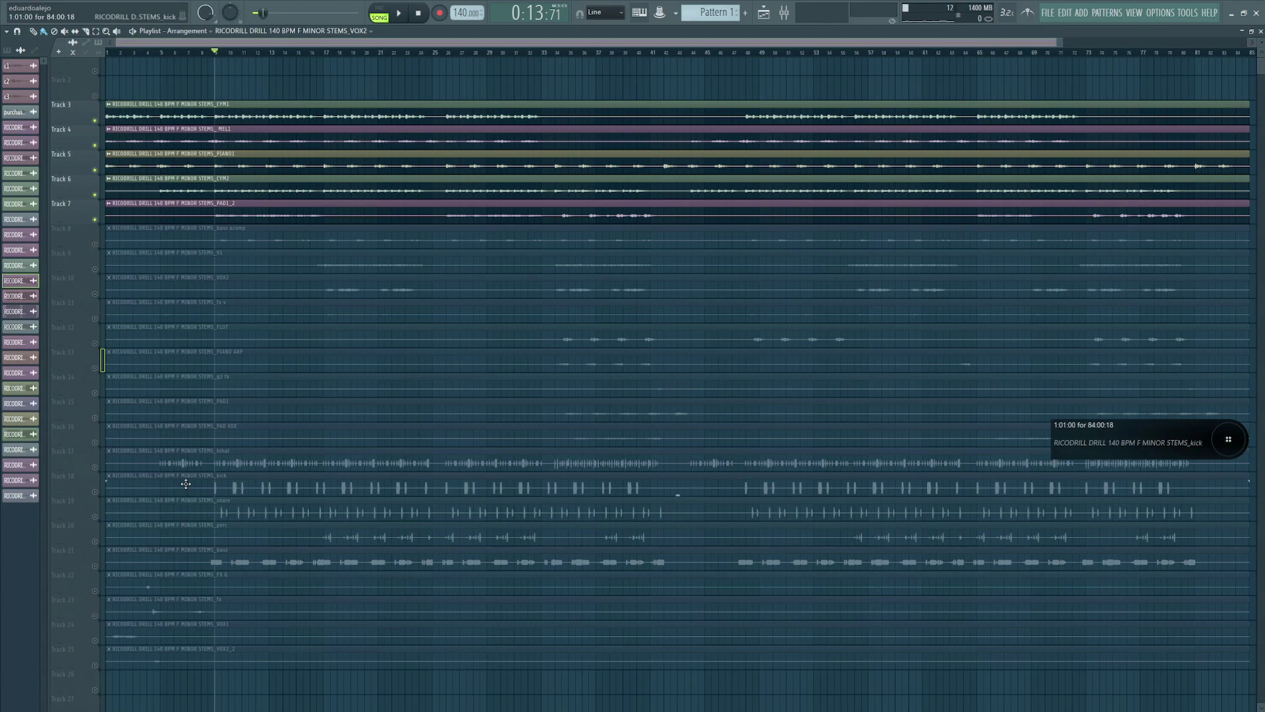
{"action": "left_click_drag", "start_coordinate": [597, 86], "coordinate": [110, 535], "text": "ctrl"}
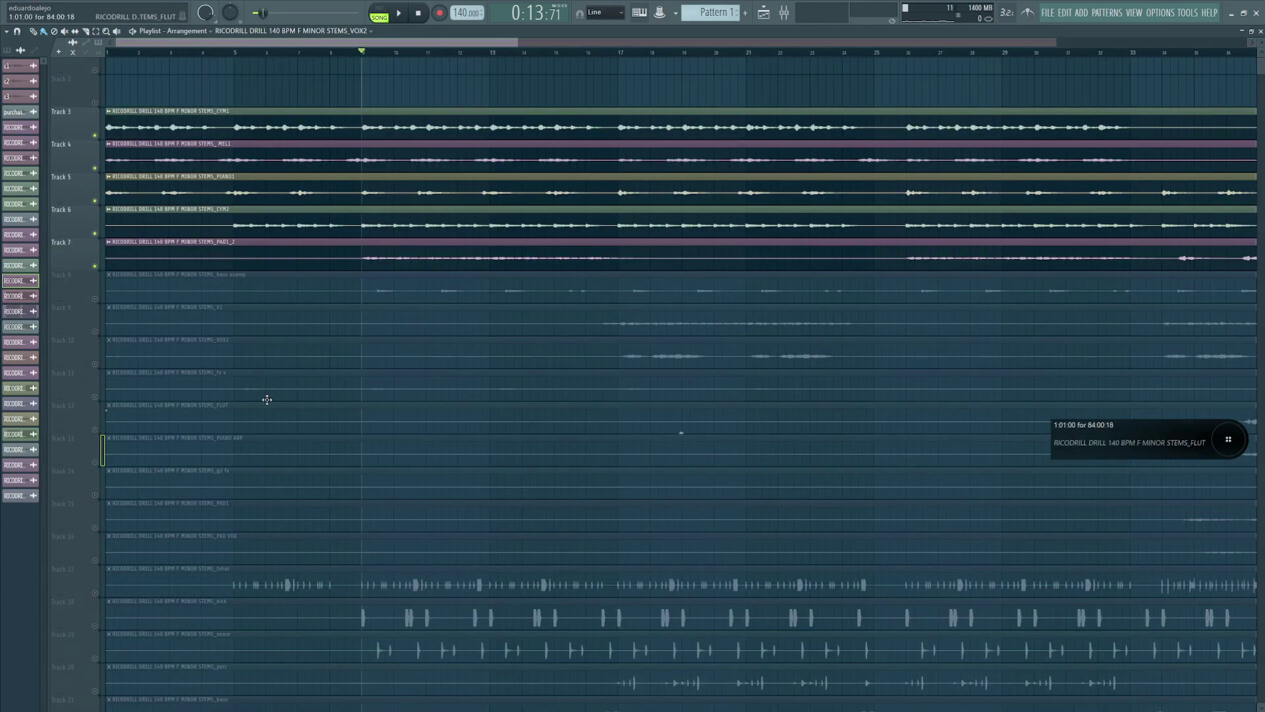
{"action": "right_click", "coordinate": [426, 356], "text": "ctrl"}
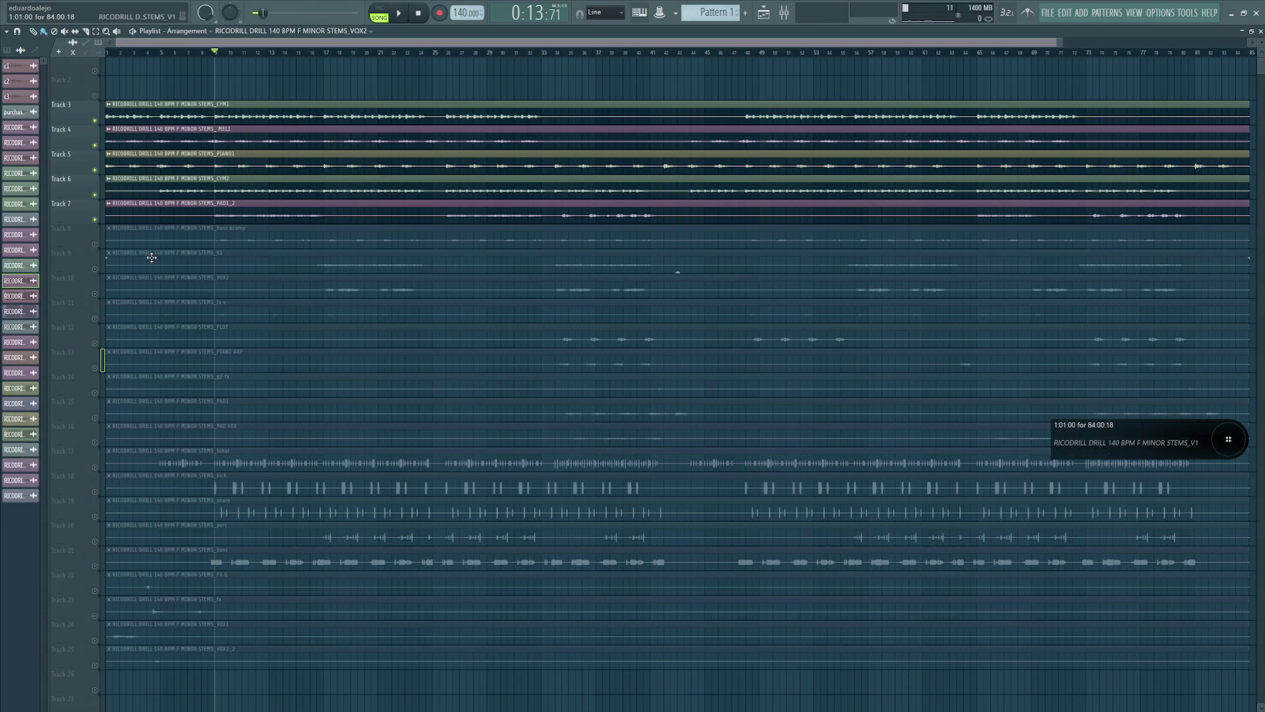
- Unmute the bass acomp stem on track 8 and play it with the other active stems from bar 9
{"action": "left_click", "coordinate": [94, 244]}
{"action": "left_click_drag", "start_coordinate": [512, 134], "coordinate": [134, 249], "text": "ctrl"}
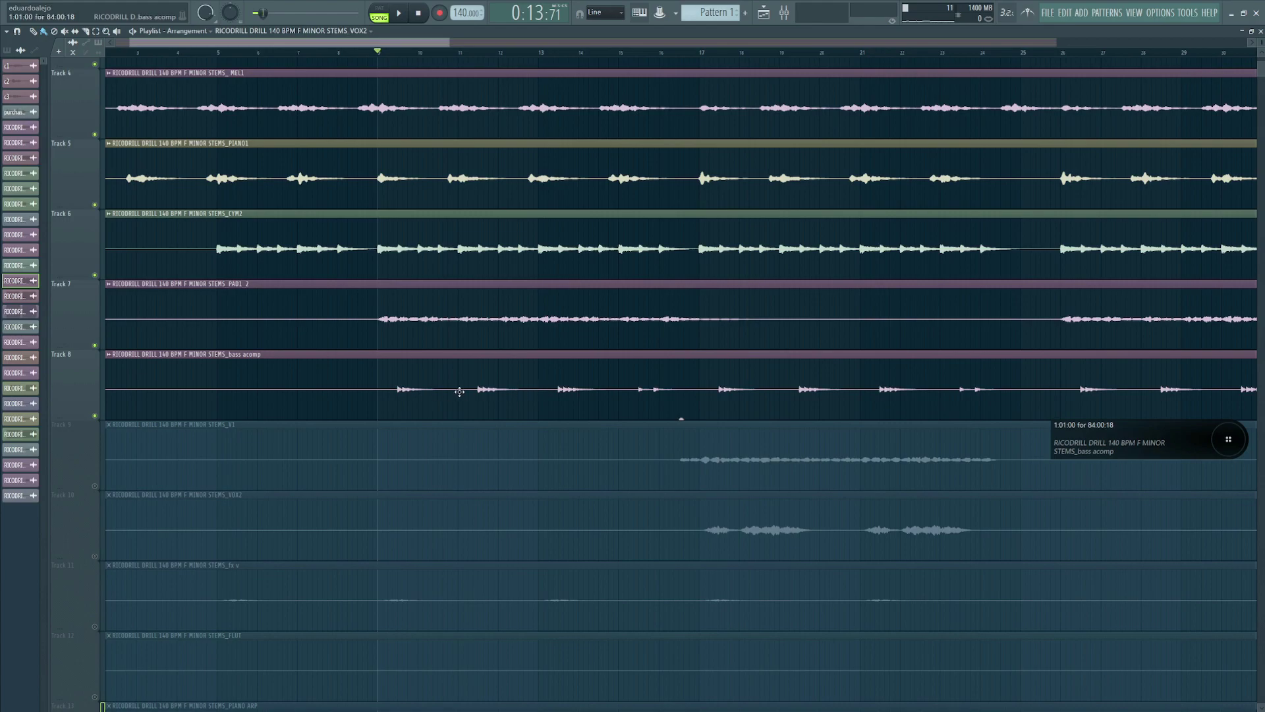
{"action": "key", "text": "space"}
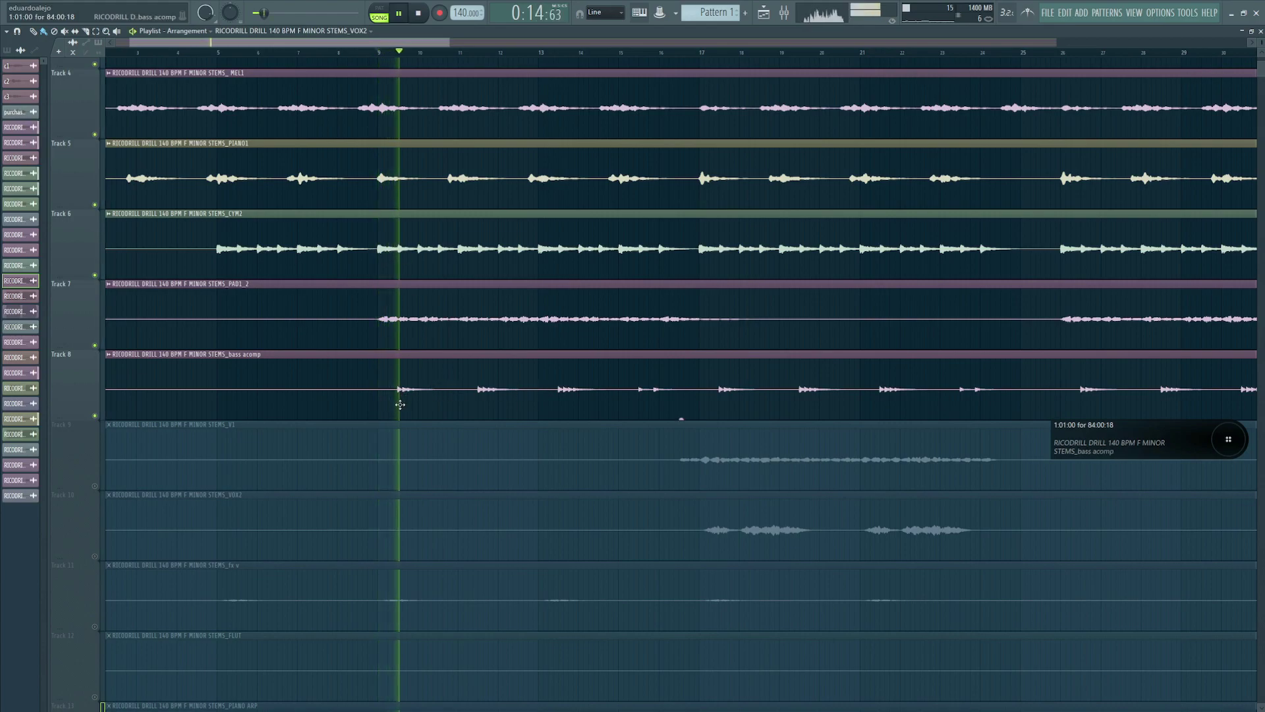
{"action": "right_click", "coordinate": [430, 399], "text": "ctrl"}
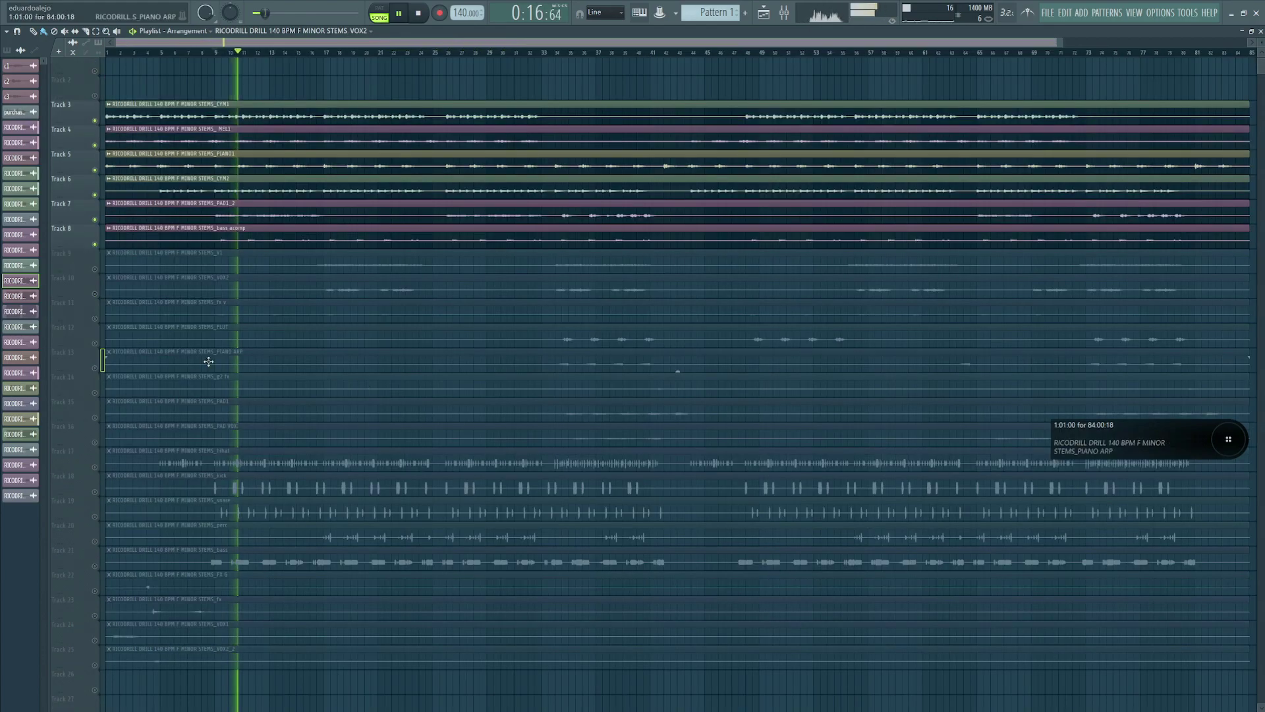
{"action": "key", "text": "space"}
- Solo the bass acomp stem on track 8 and listen to it alone from bar 9
{"action": "right_click", "coordinate": [96, 244]}
{"action": "left_click_drag", "start_coordinate": [435, 73], "coordinate": [192, 307], "text": "ctrl"}
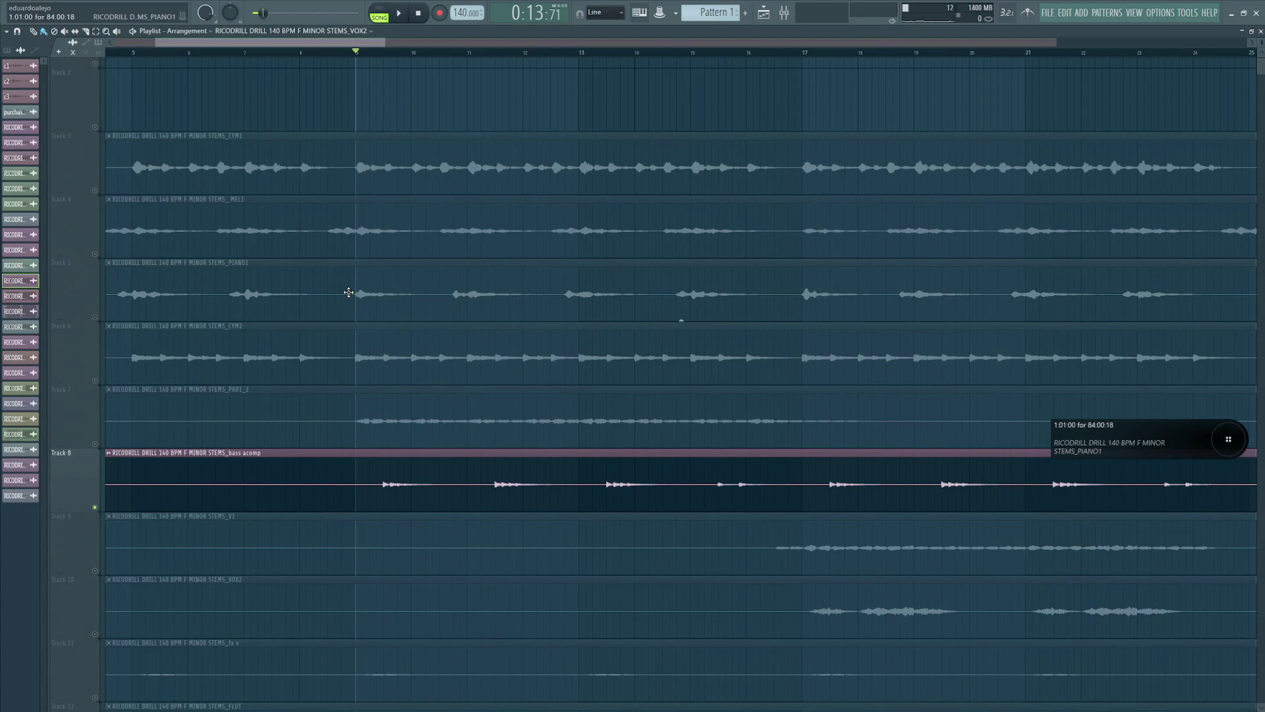
{"action": "scroll", "coordinate": [347, 294], "scroll_direction": "down", "scroll_amount": 3}
{"action": "key", "text": "space"}
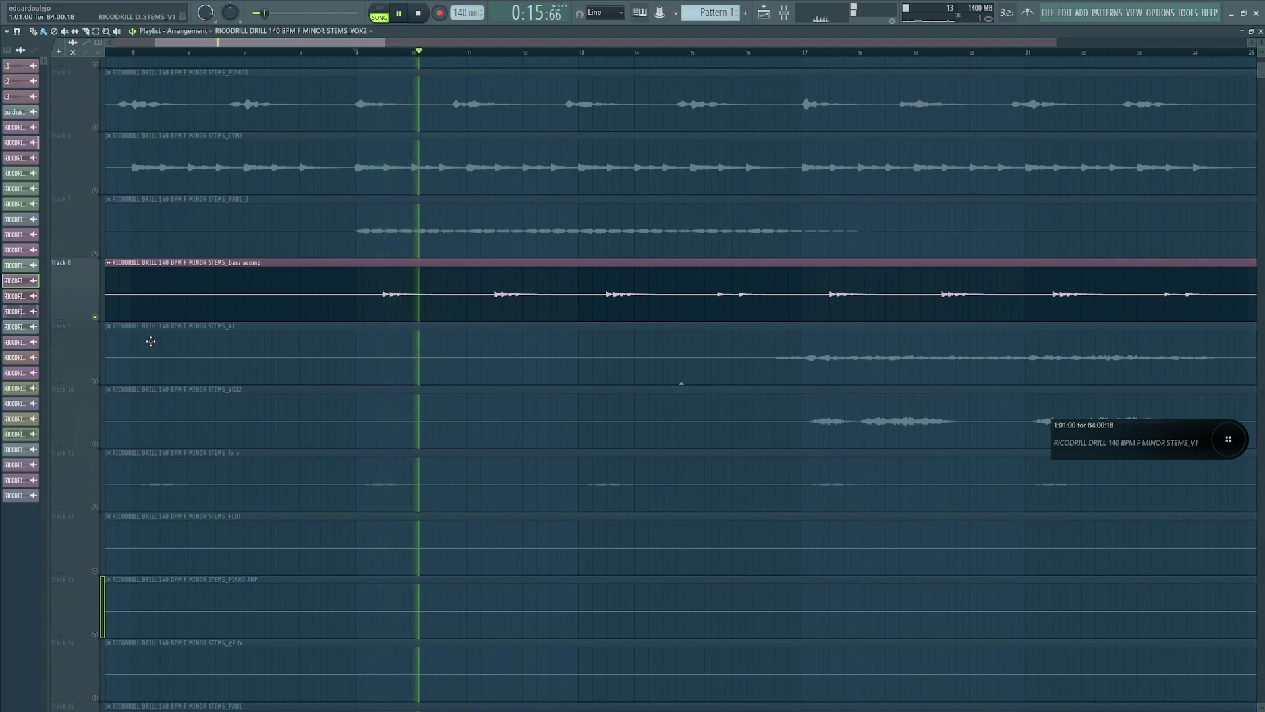
{"action": "key", "text": "space"}
- Unmute the V1 stem on track 9 and play it together with bass acomp from bar 16
{"action": "left_click", "coordinate": [95, 381]}
{"action": "right_click", "coordinate": [484, 370], "text": "ctrl"}
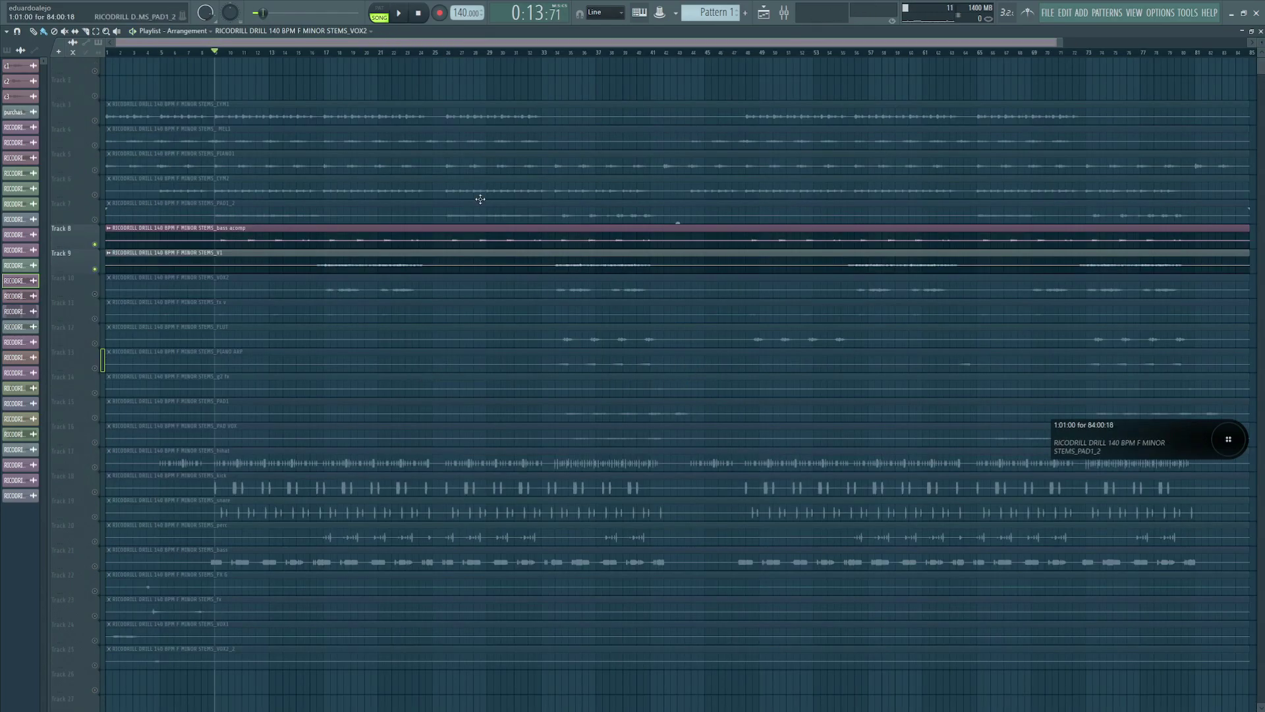
{"action": "left_click_drag", "start_coordinate": [517, 147], "coordinate": [242, 333]}
{"action": "left_click", "coordinate": [410, 53]}
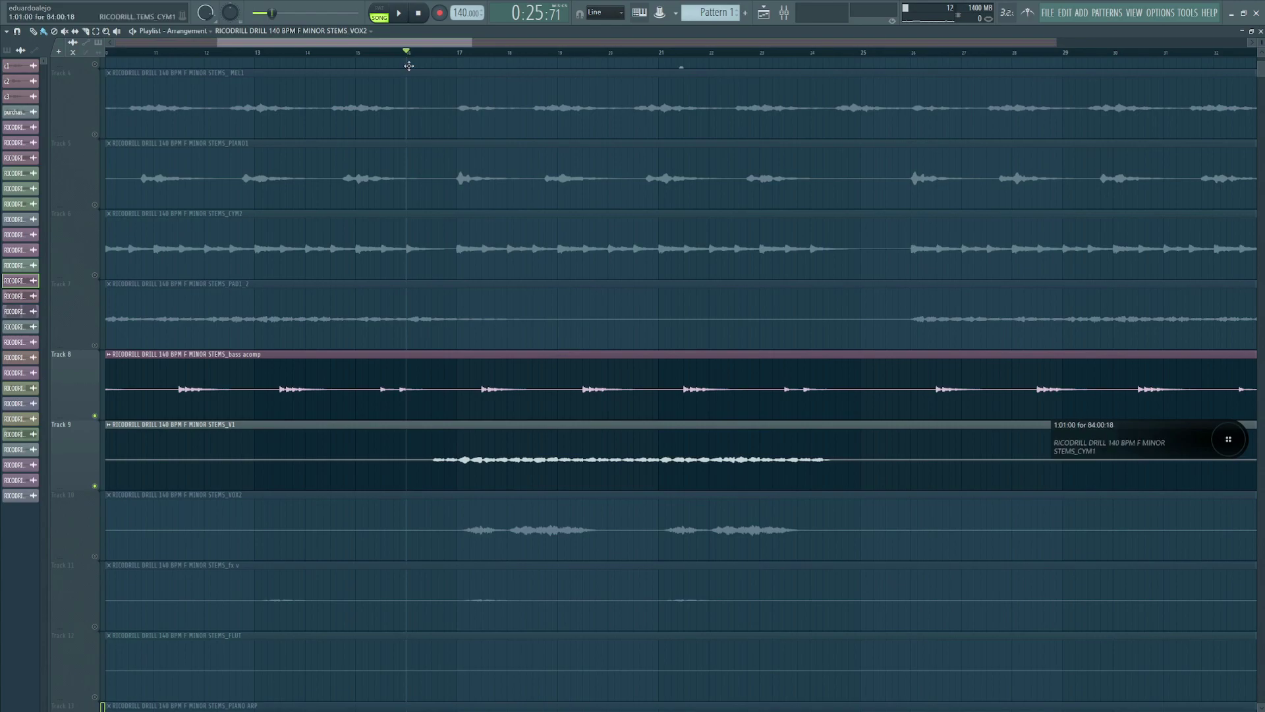
{"action": "key", "text": "space"}
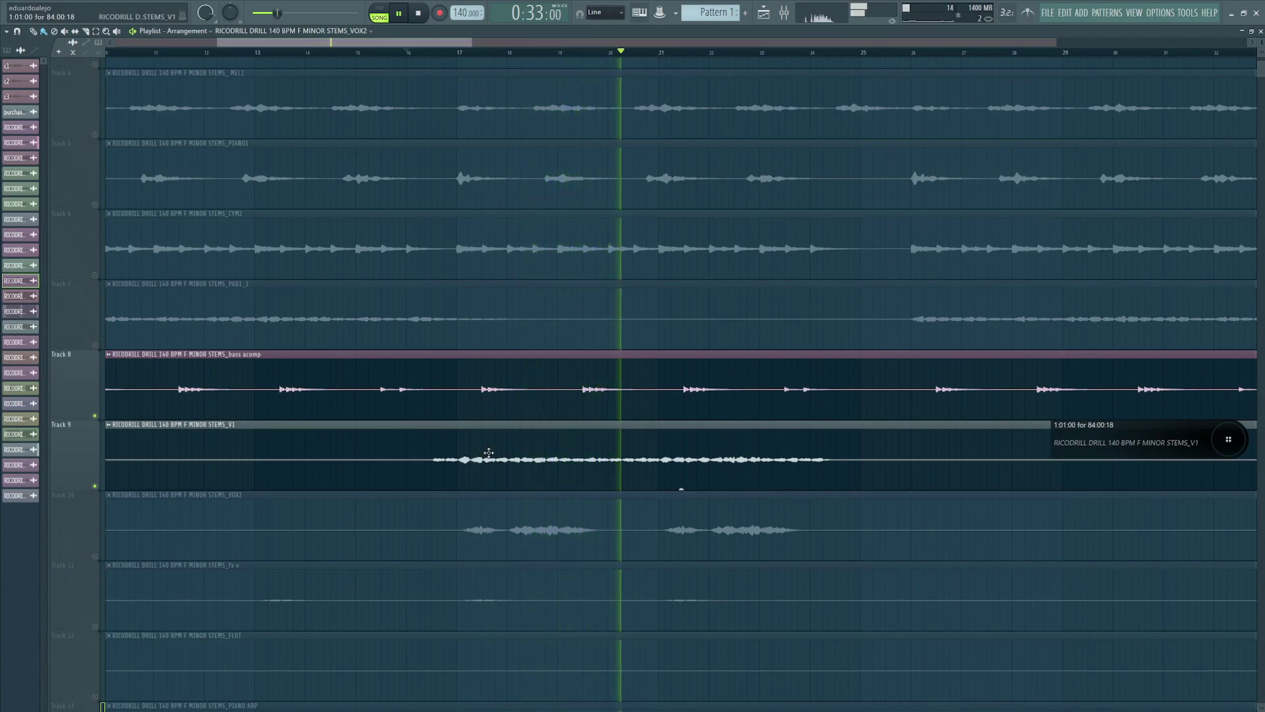
{"action": "key", "text": "space"}
- Unmute CYM1 and CYM2 on tracks 3 and 6 and play them with bass acomp and V1 from bar 17
{"action": "scroll", "coordinate": [489, 390], "scroll_direction": "down", "scroll_amount": 5}
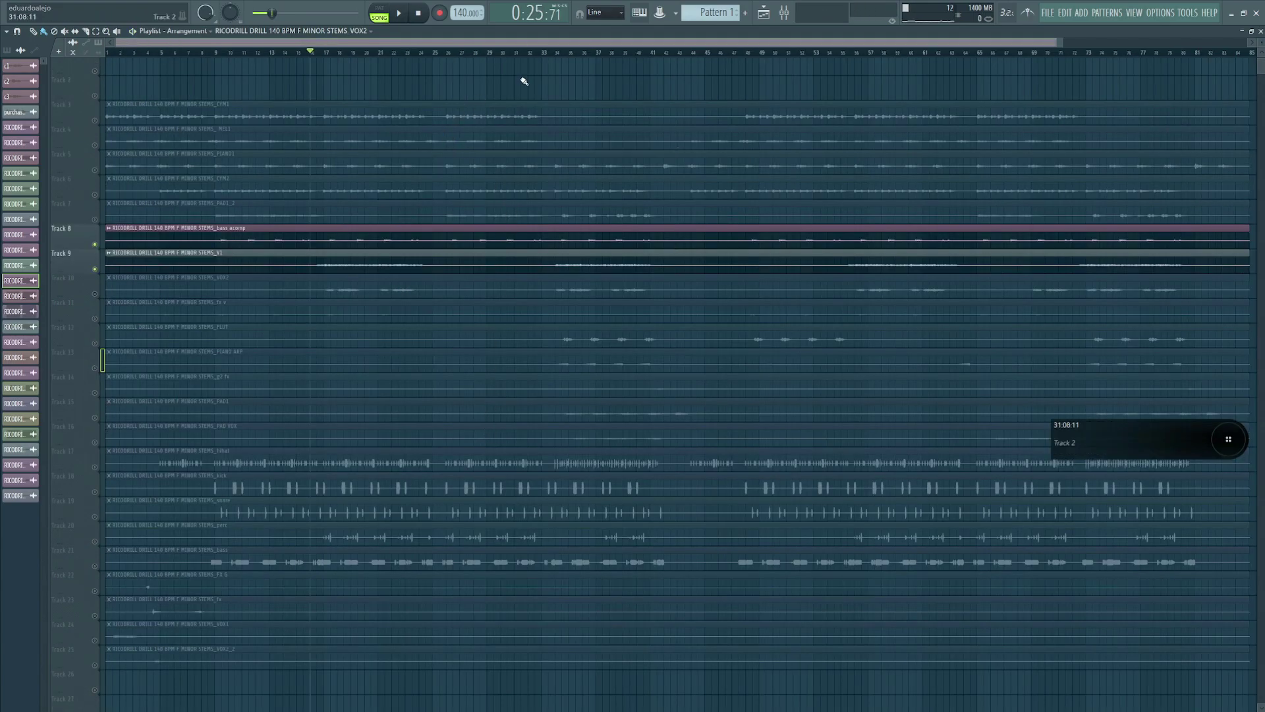
{"action": "scroll", "coordinate": [310, 279], "scroll_direction": "up", "scroll_amount": 5}
{"action": "left_click", "coordinate": [95, 205]}
{"action": "scroll", "coordinate": [418, 367], "scroll_direction": "down", "scroll_amount": 1}
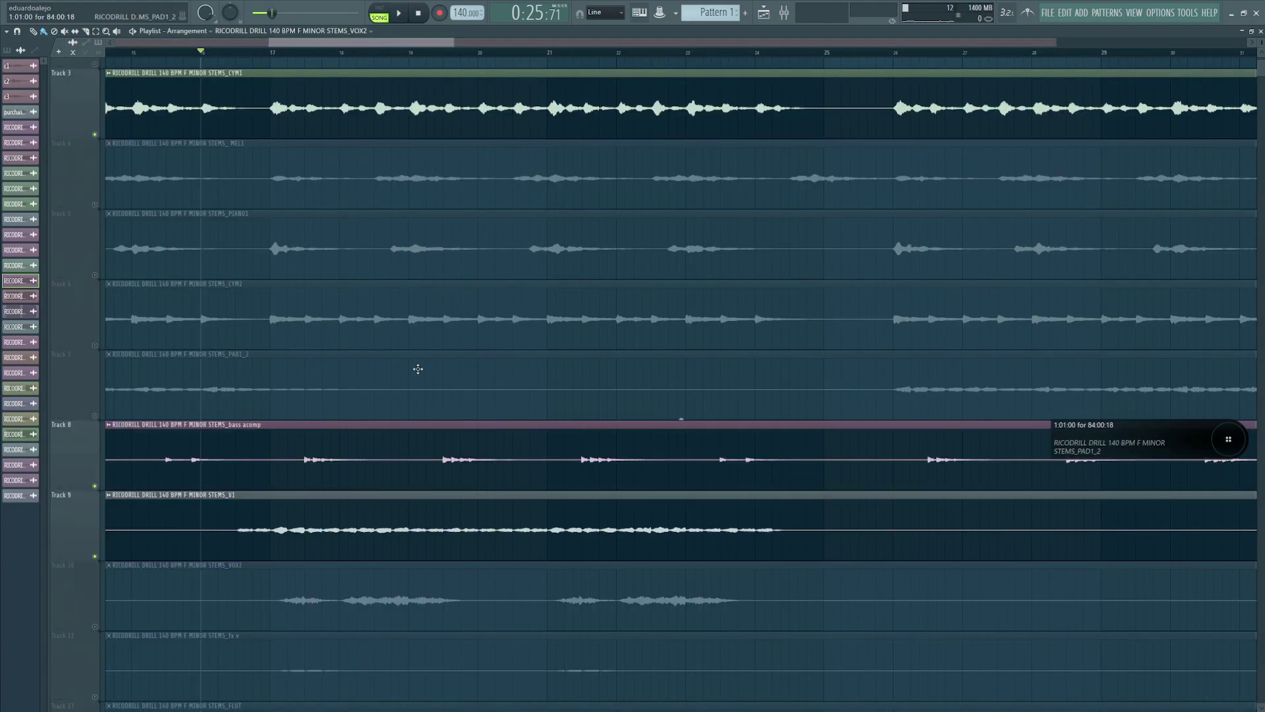
{"action": "left_click", "coordinate": [94, 344]}
{"action": "left_click", "coordinate": [271, 52]}
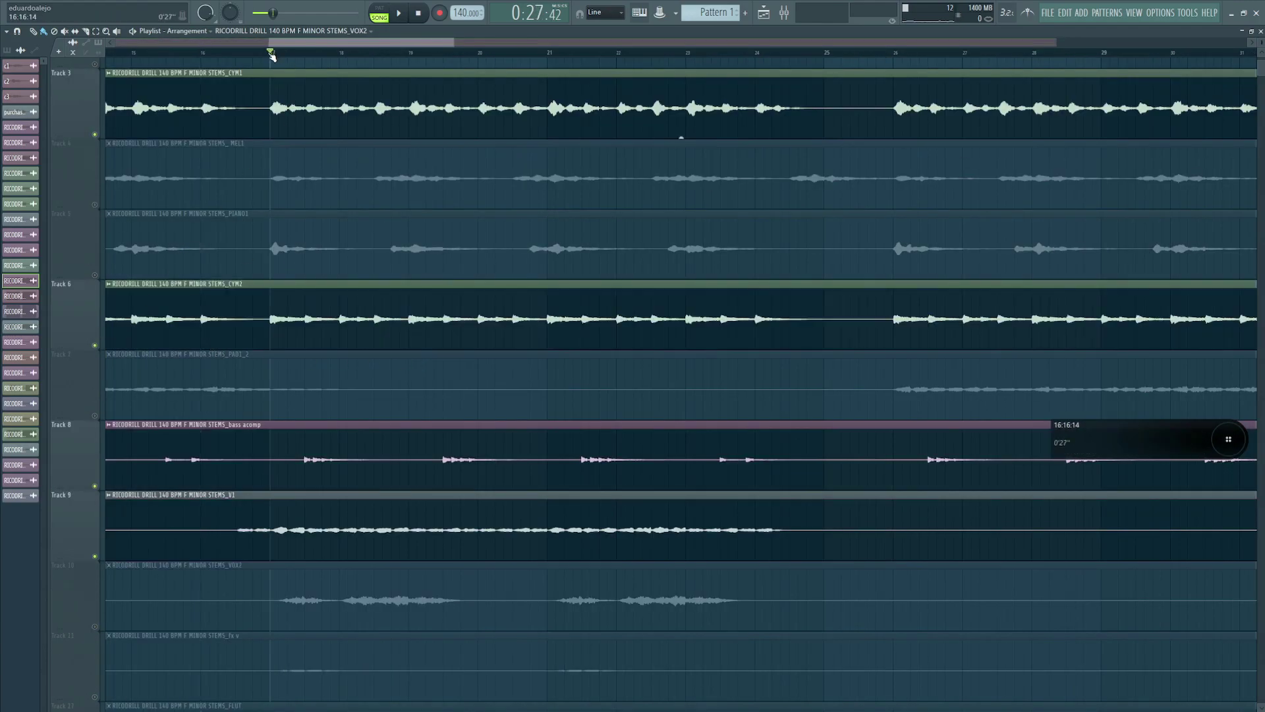
{"action": "key", "text": "space"}
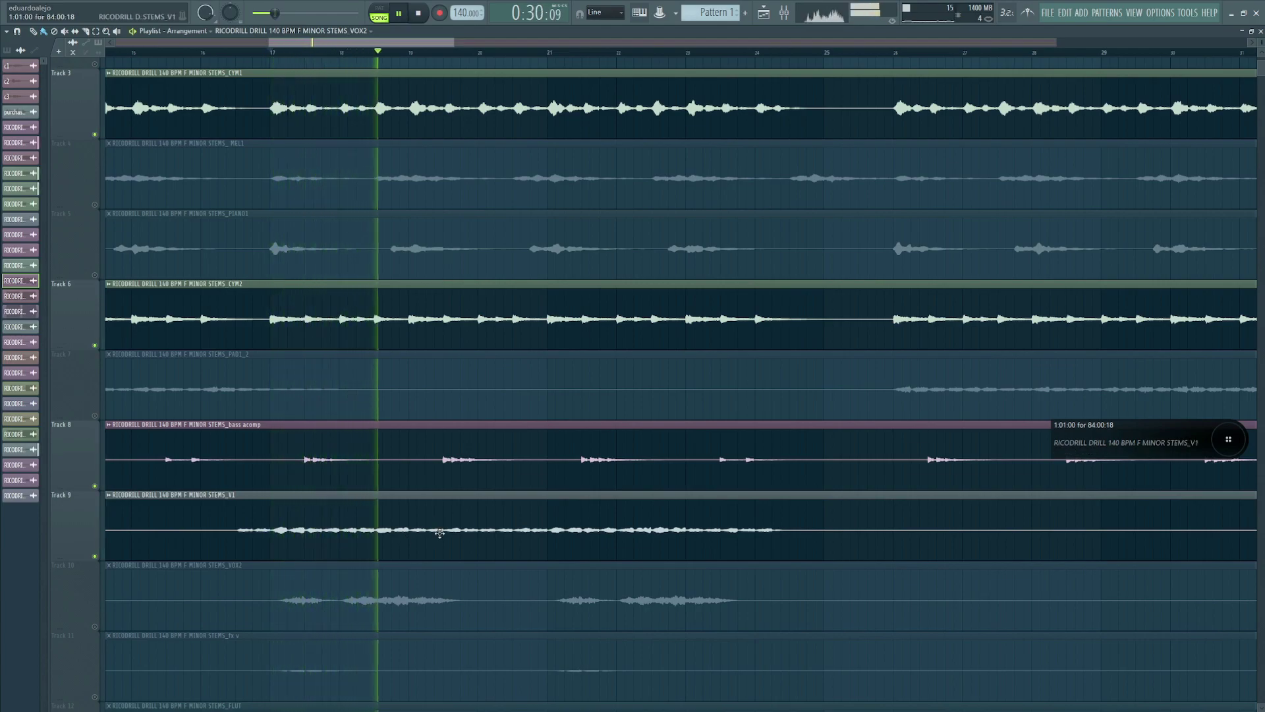
{"action": "double_click", "coordinate": [486, 545]}
{"action": "key", "text": "space"}
{"action": "left_click", "coordinate": [279, 52]}
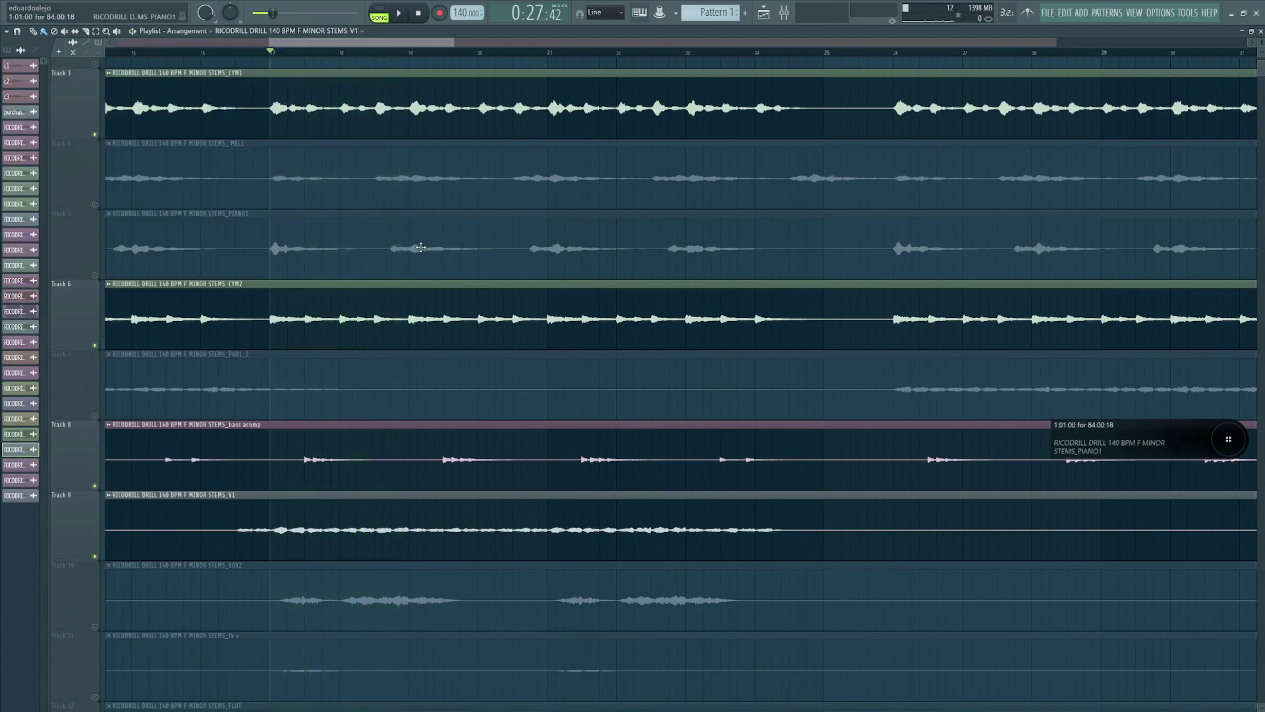
- Unmute the PIANO1, MEL1, PAD1_2 and VOX2 stems so tracks 3 to 10 are all active
{"action": "left_click", "coordinate": [95, 275]}
{"action": "left_click", "coordinate": [95, 205]}
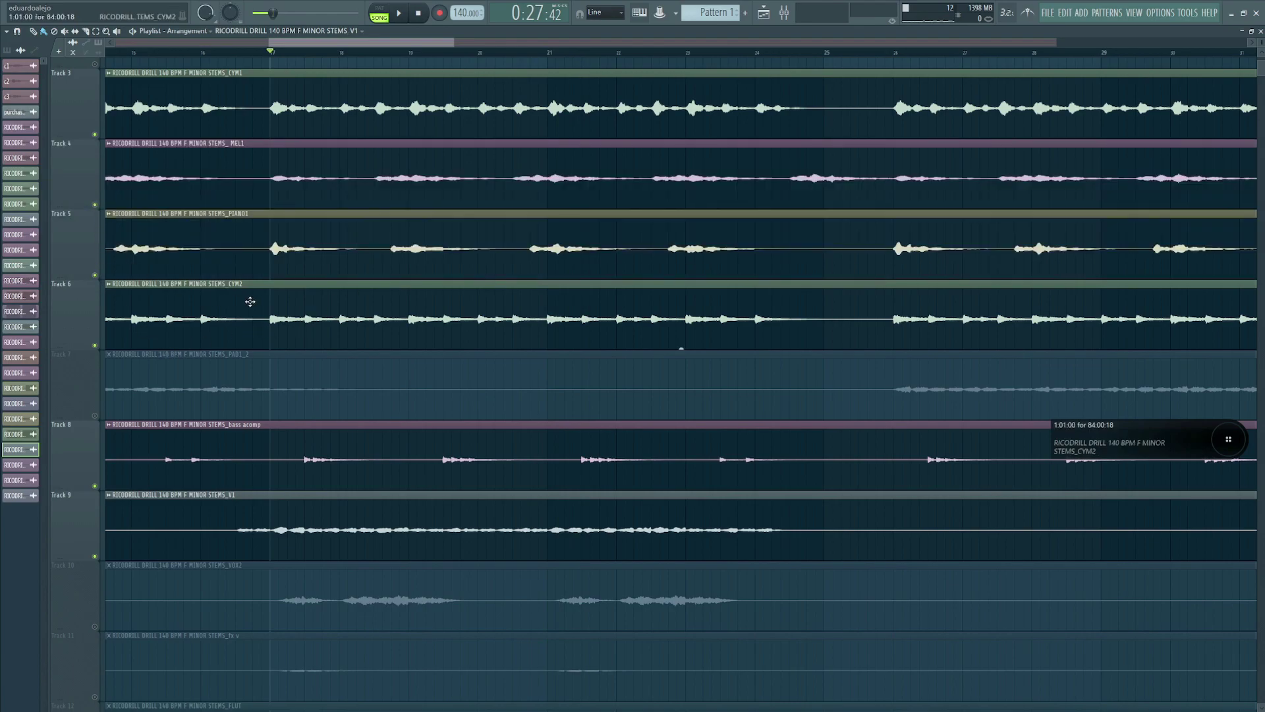
{"action": "right_click", "coordinate": [250, 302], "text": "ctrl"}
{"action": "left_click_drag", "start_coordinate": [624, 77], "coordinate": [135, 356]}
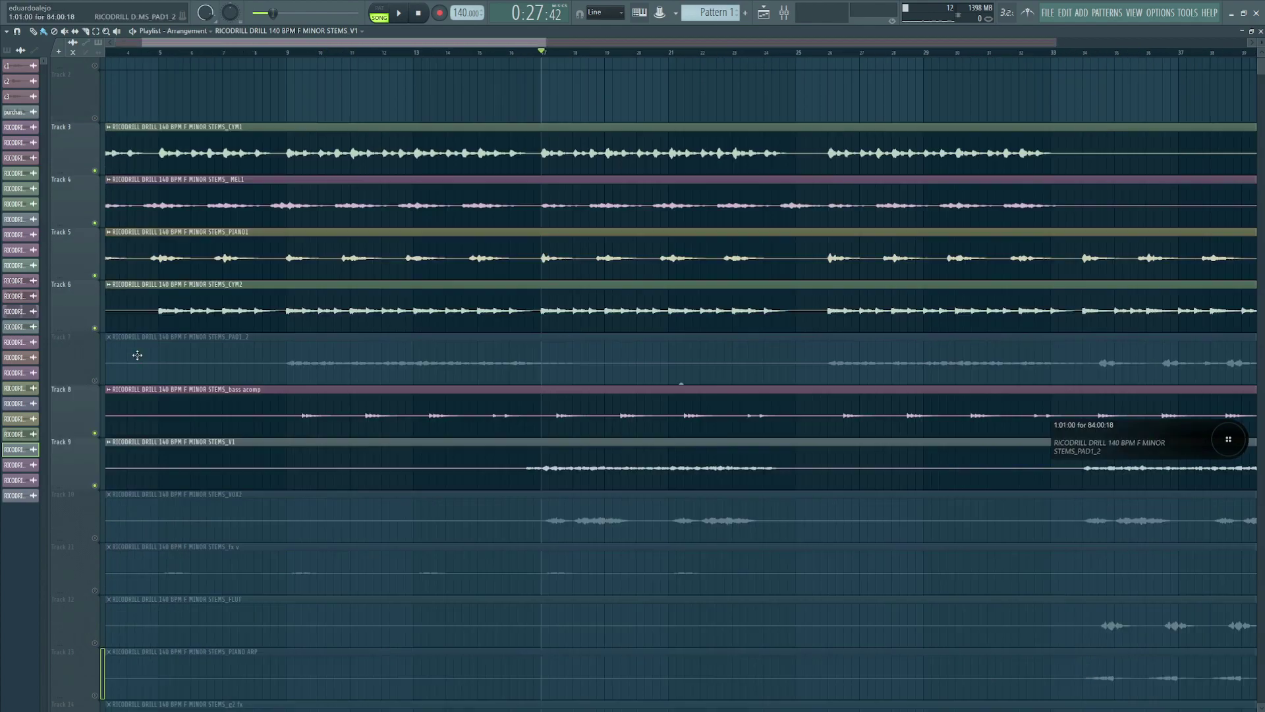
{"action": "left_click", "coordinate": [94, 380]}
{"action": "left_click", "coordinate": [253, 55]}
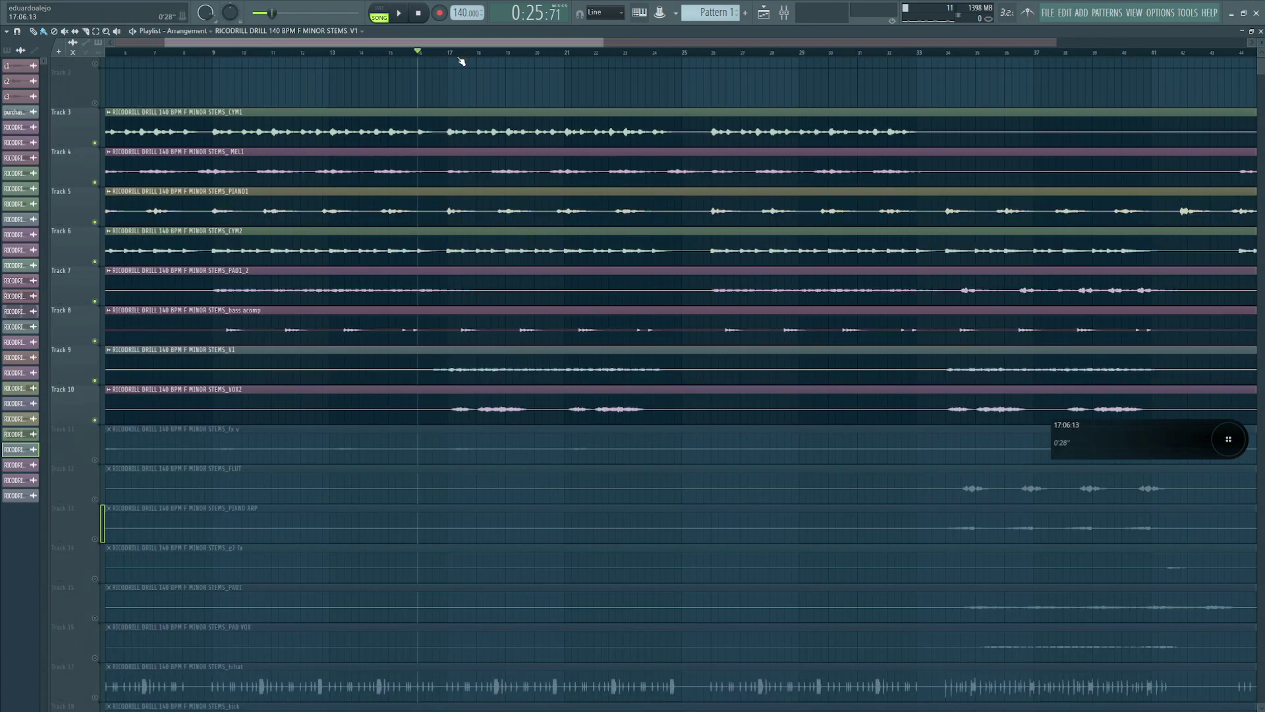
- Solo the VOX2 stem on track 10 and listen to it alone from bar 17
{"action": "left_click", "coordinate": [449, 52]}
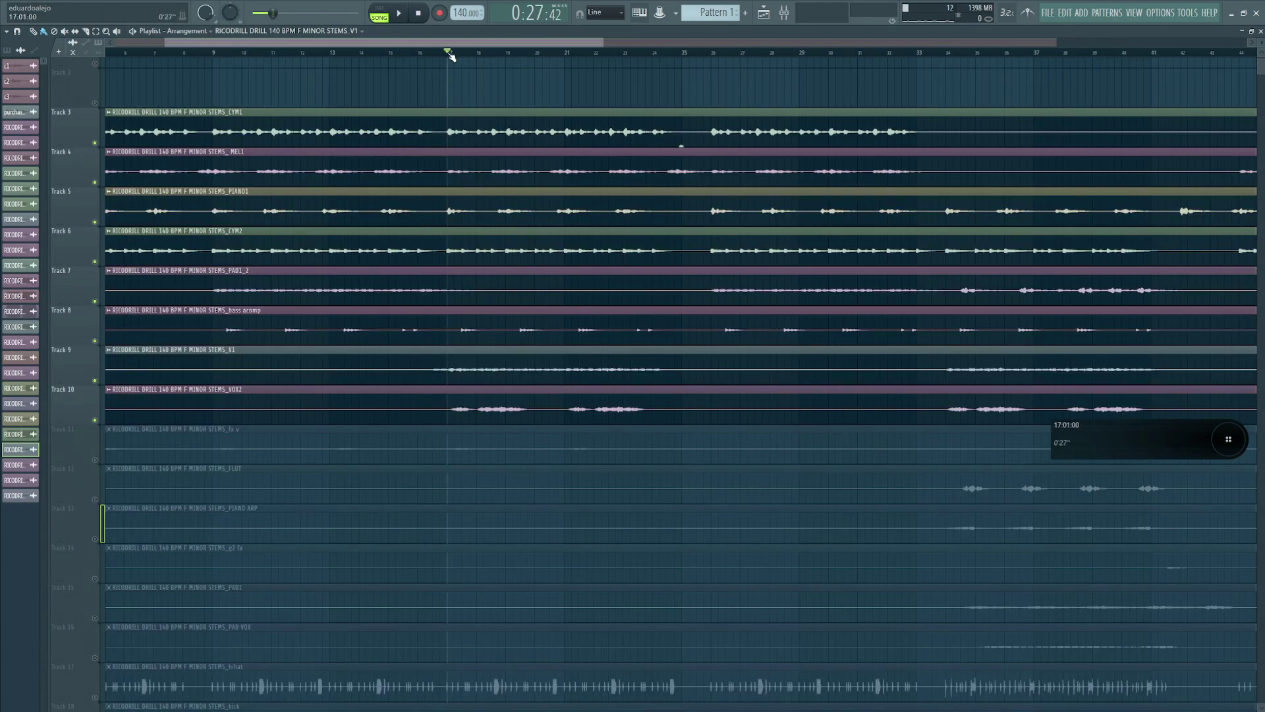
{"action": "right_click", "coordinate": [94, 419]}
{"action": "key", "text": "space"}
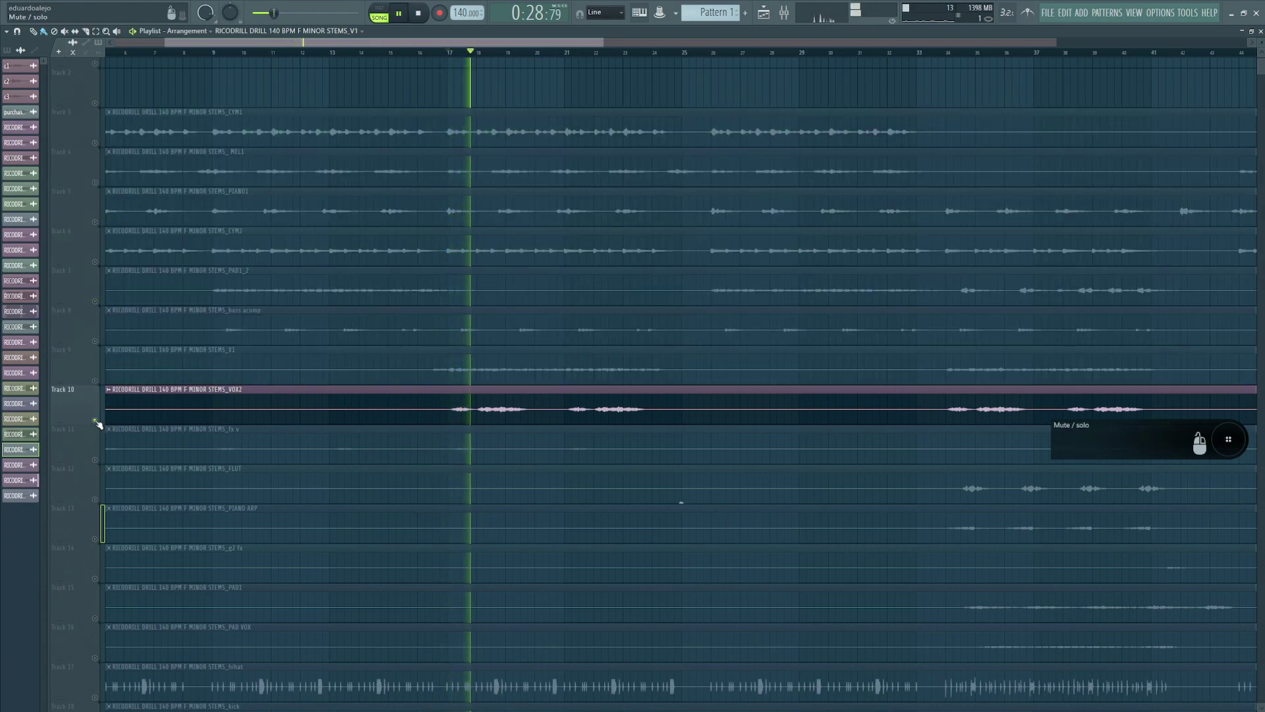
{"action": "key", "text": "space"}
- Unmute the stems on tracks 3 to 9 alongside VOX2 and play them all together from bar 17
{"action": "left_click", "coordinate": [94, 380]}
{"action": "left_click", "coordinate": [95, 301]}
{"action": "left_click", "coordinate": [95, 262]}
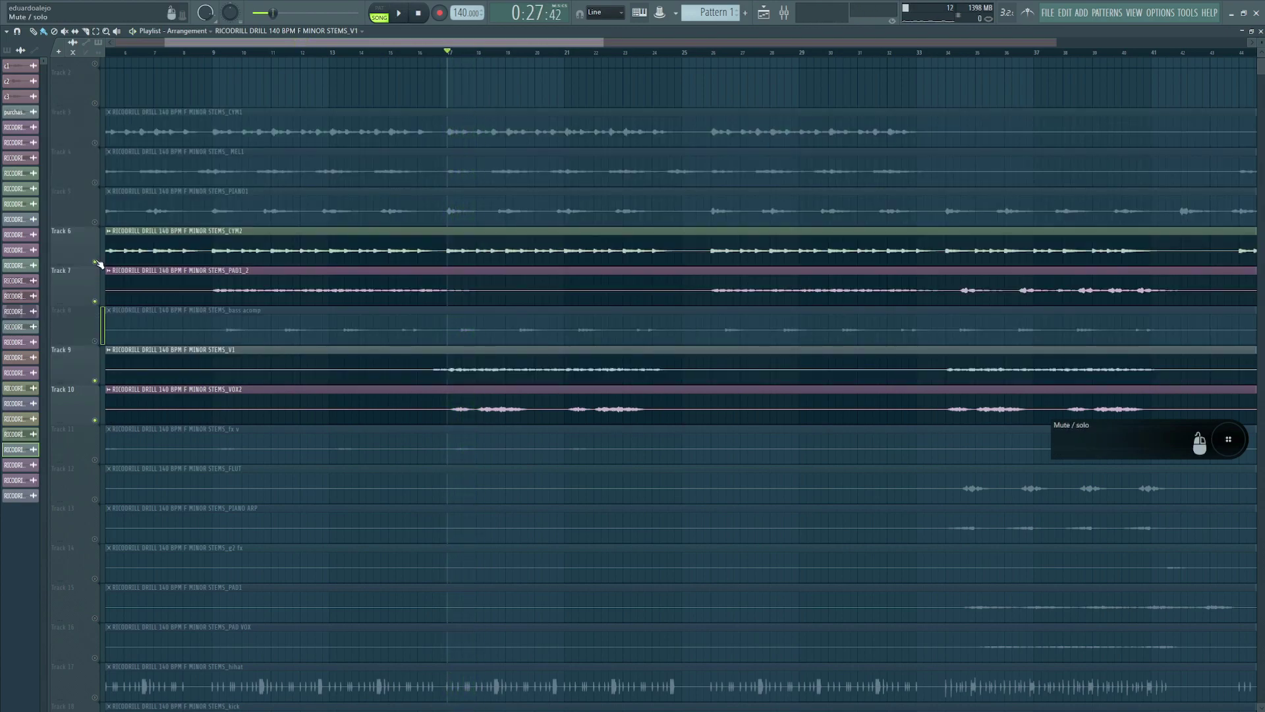
{"action": "left_click", "coordinate": [95, 222]}
{"action": "left_click", "coordinate": [95, 183]}
{"action": "left_click", "coordinate": [95, 143]}
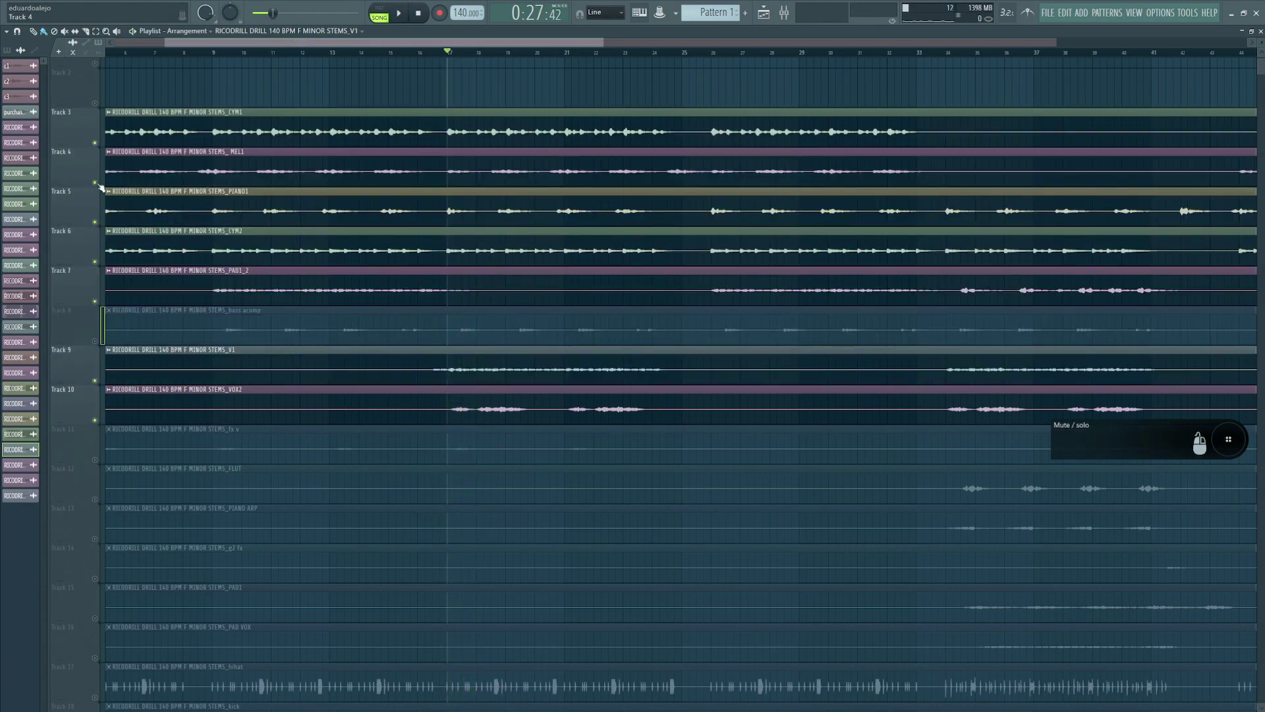
{"action": "left_click", "coordinate": [95, 341]}
{"action": "key", "text": "space"}
{"action": "scroll", "coordinate": [805, 93], "scroll_direction": "down", "scroll_amount": 5}
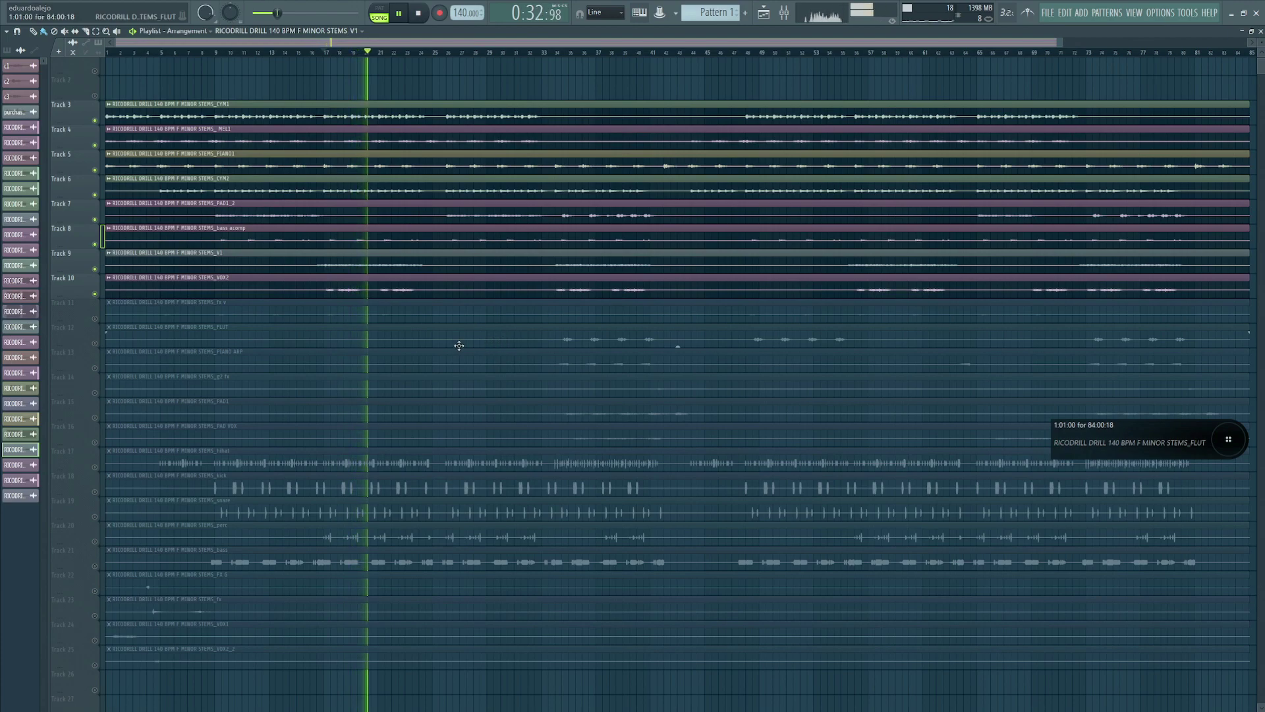
{"action": "key", "text": "space"}
- Compare the mix without VOX2 by muting track 10, playing from bar 17, and unmuting it again
{"action": "left_click", "coordinate": [94, 293]}
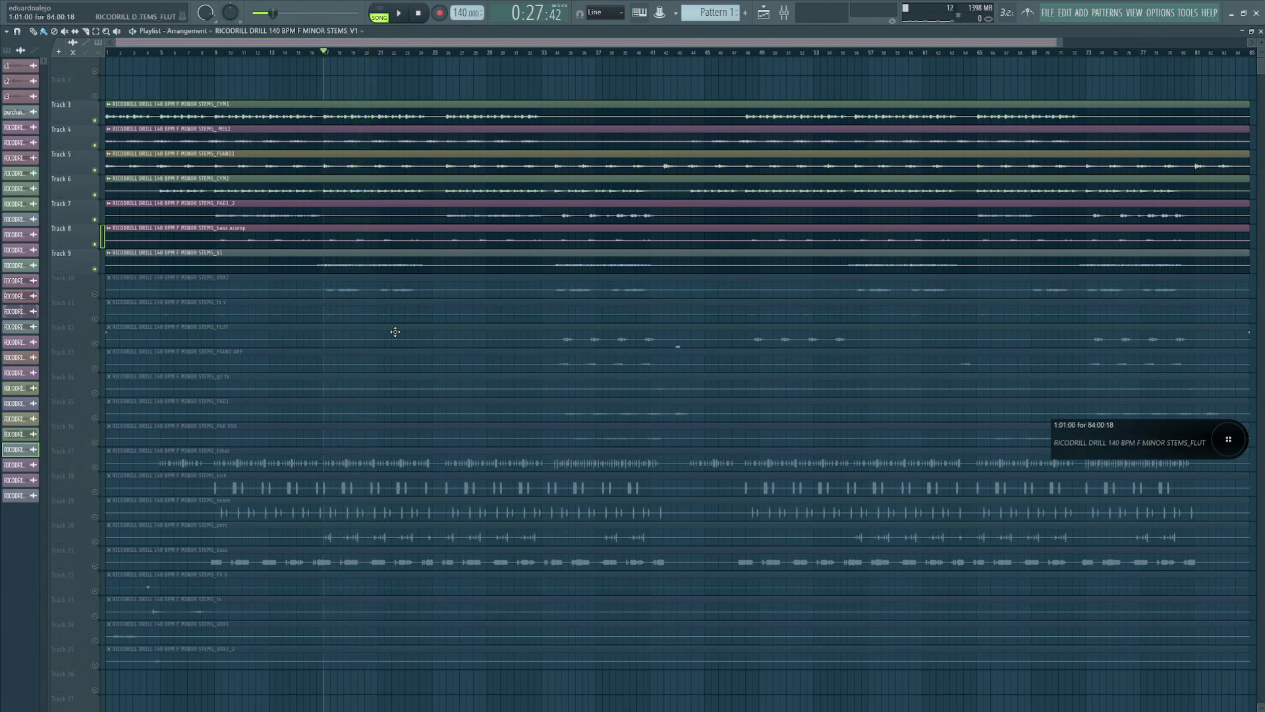
{"action": "key", "text": "space"}
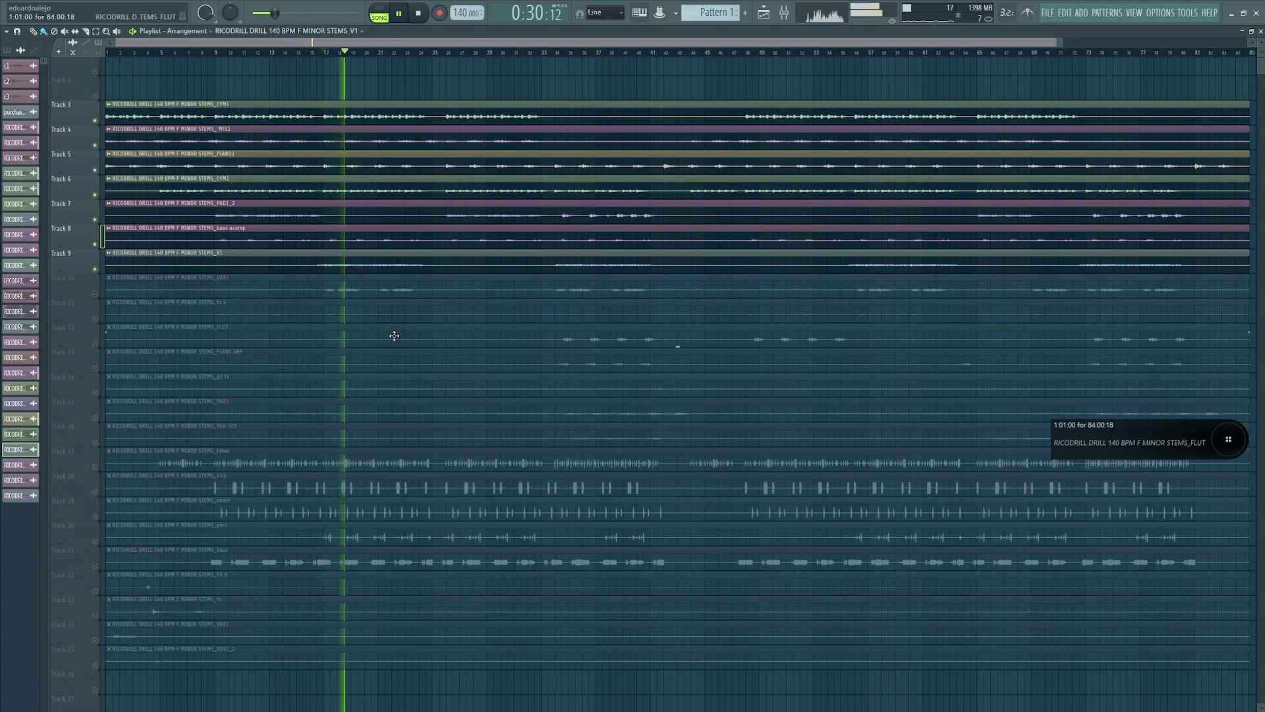
{"action": "key", "text": "space"}
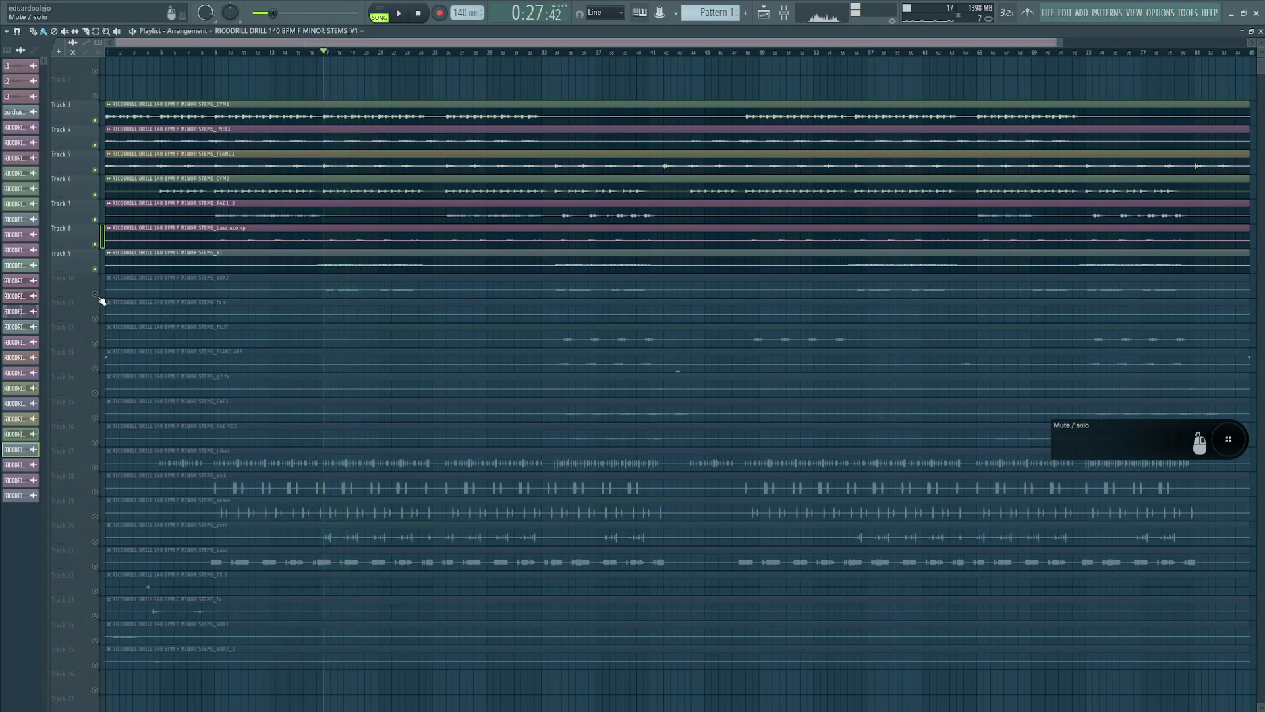
{"action": "left_click", "coordinate": [94, 294]}
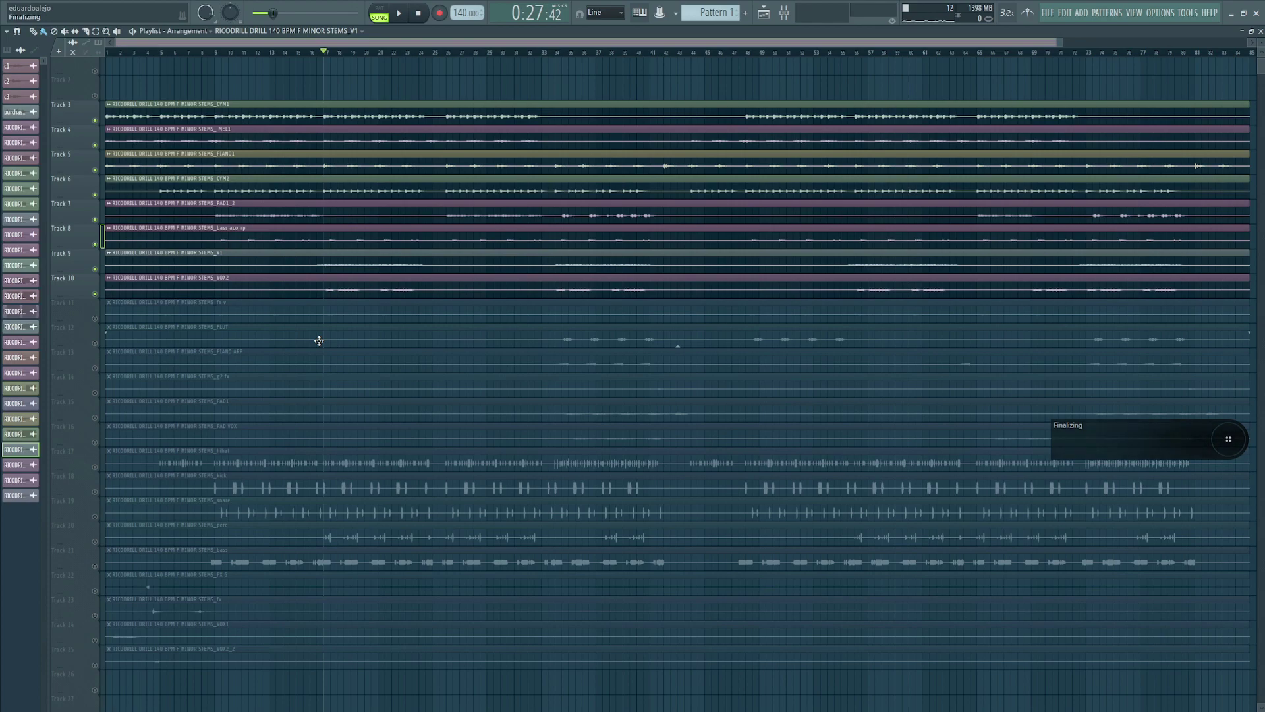
- Solo the fx v stem on track 11 and listen to it alone from bar 17
{"action": "left_click_drag", "start_coordinate": [539, 198], "coordinate": [206, 374]}
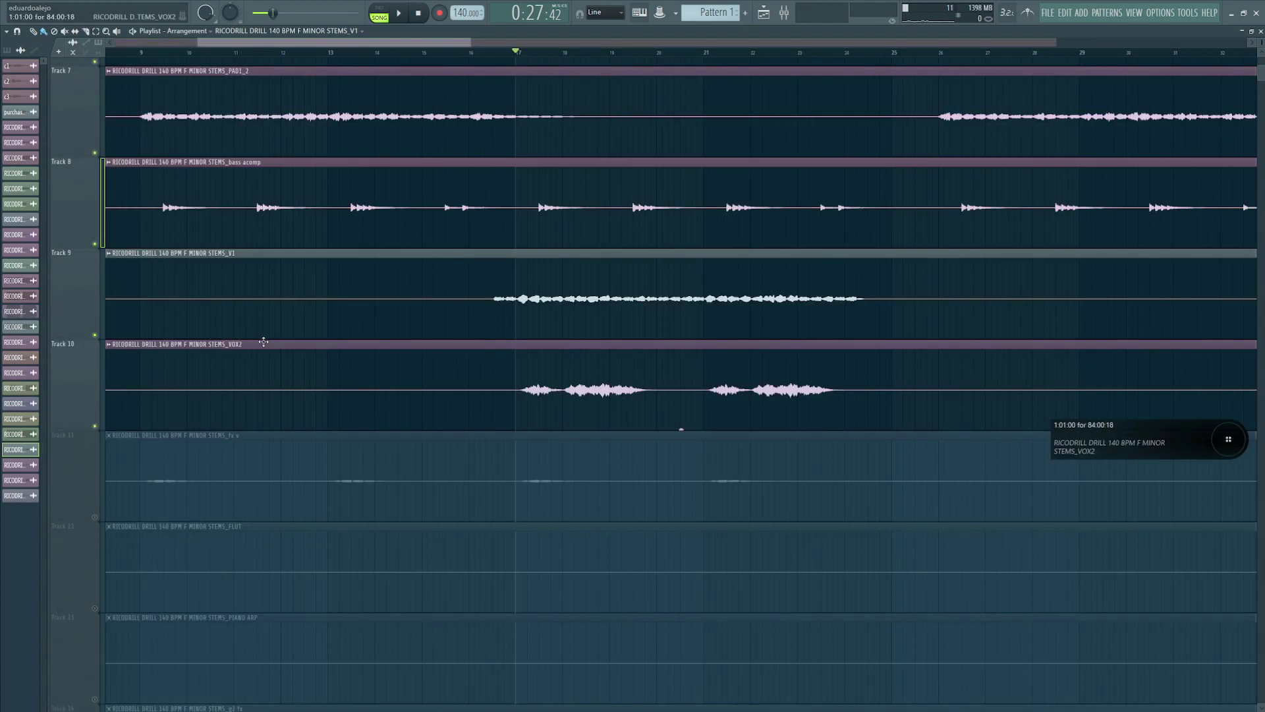
{"action": "scroll", "coordinate": [549, 363], "scroll_direction": "down", "scroll_amount": 2}
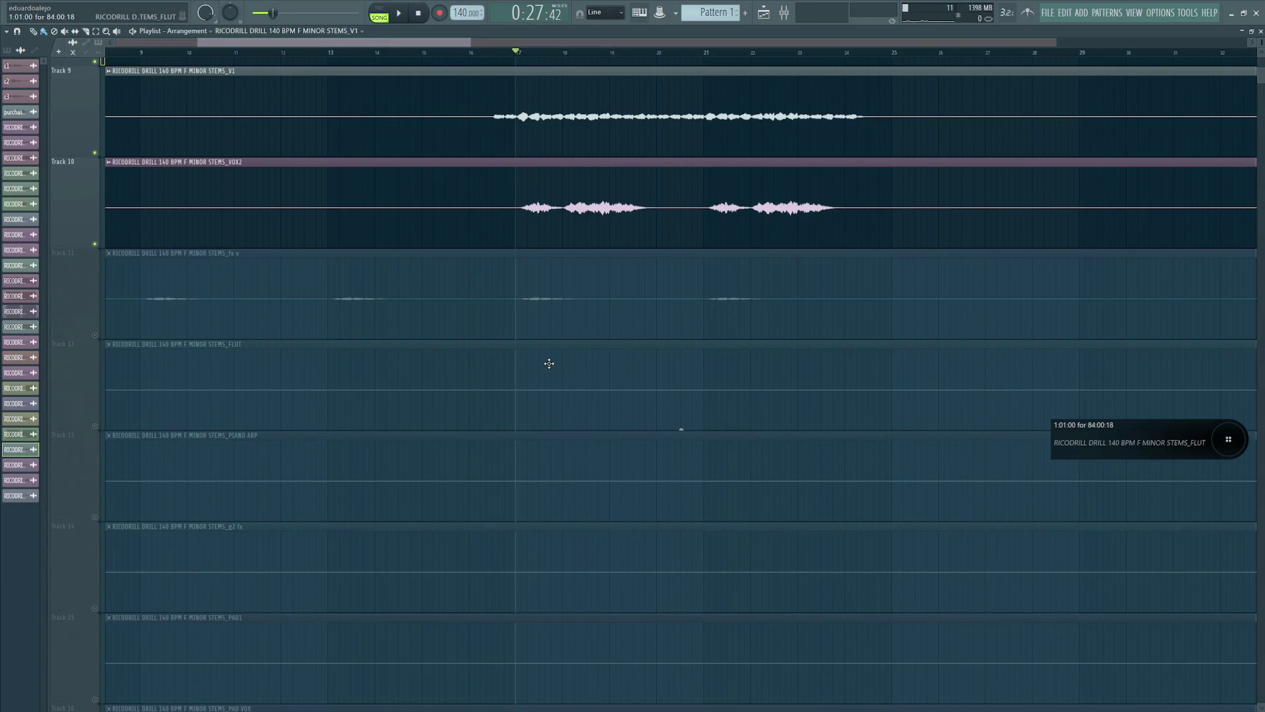
{"action": "left_click", "coordinate": [95, 335]}
{"action": "right_click", "coordinate": [95, 335]}
{"action": "key", "text": "space"}
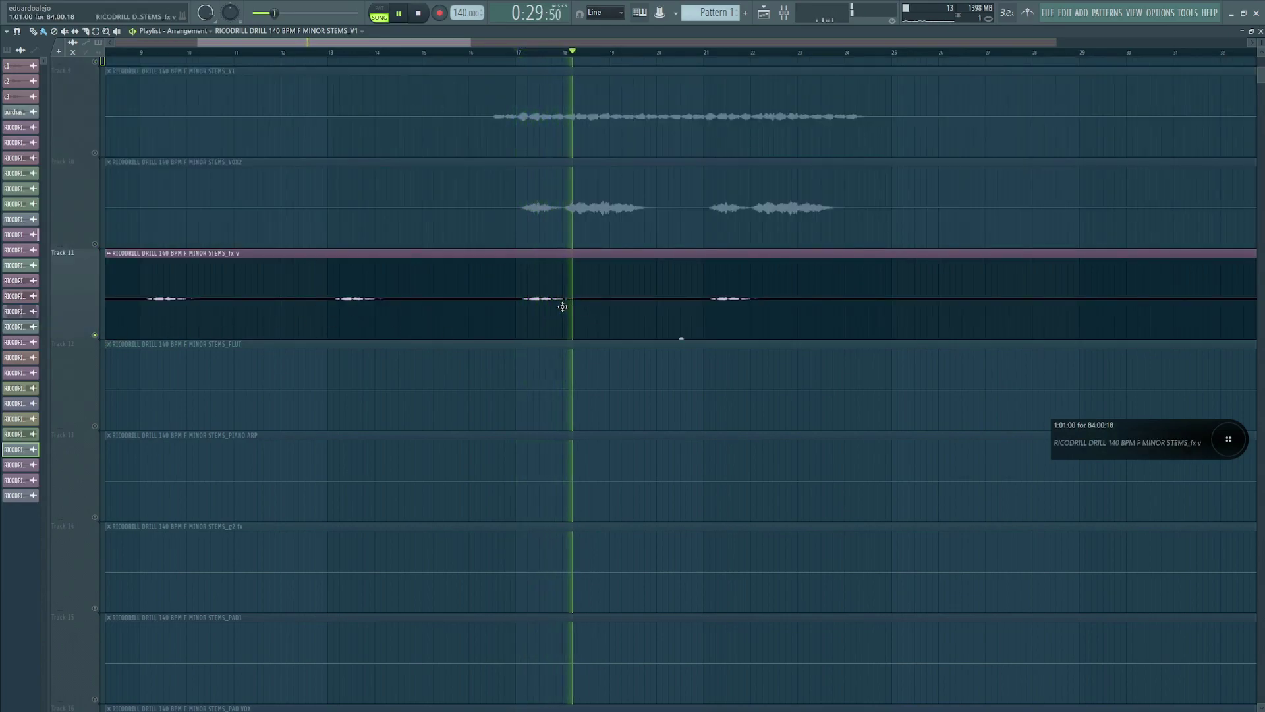
{"action": "key", "text": "space"}
{"action": "right_click", "coordinate": [379, 311], "text": "ctrl"}
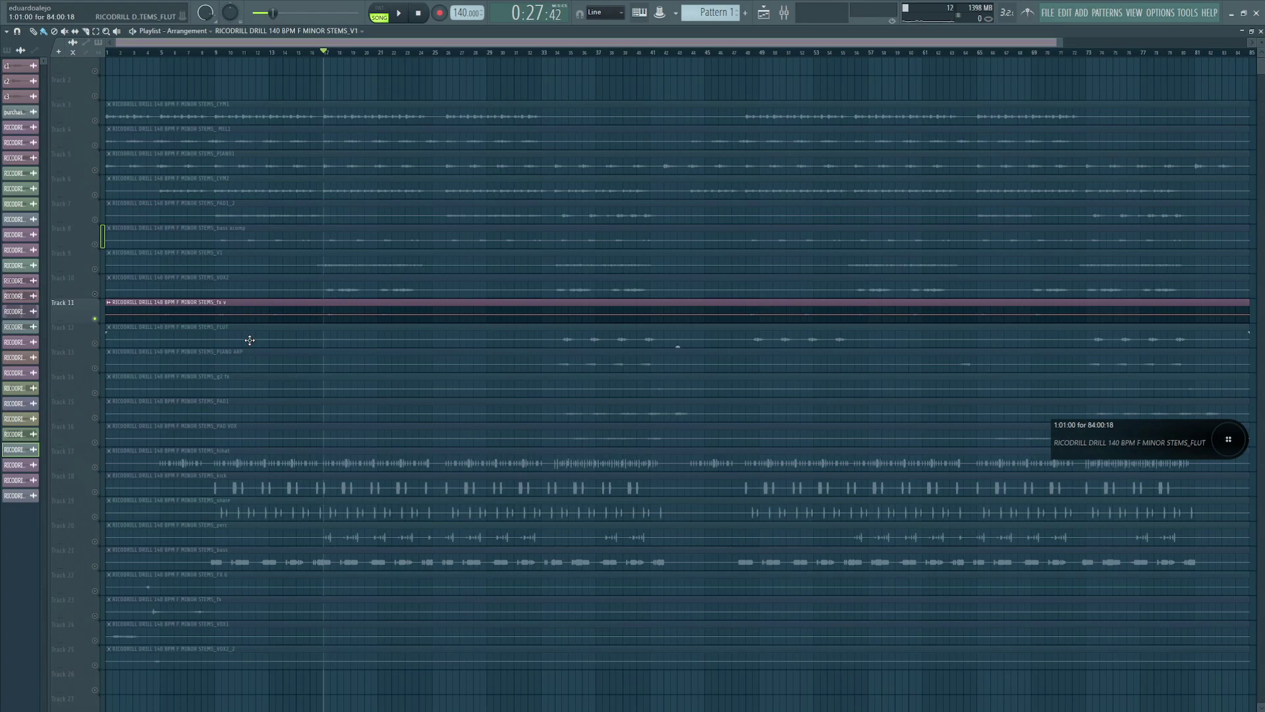
- Unmute the FLUT stem on track 12 and play it with fx v from bar 33
{"action": "left_click", "coordinate": [97, 341]}
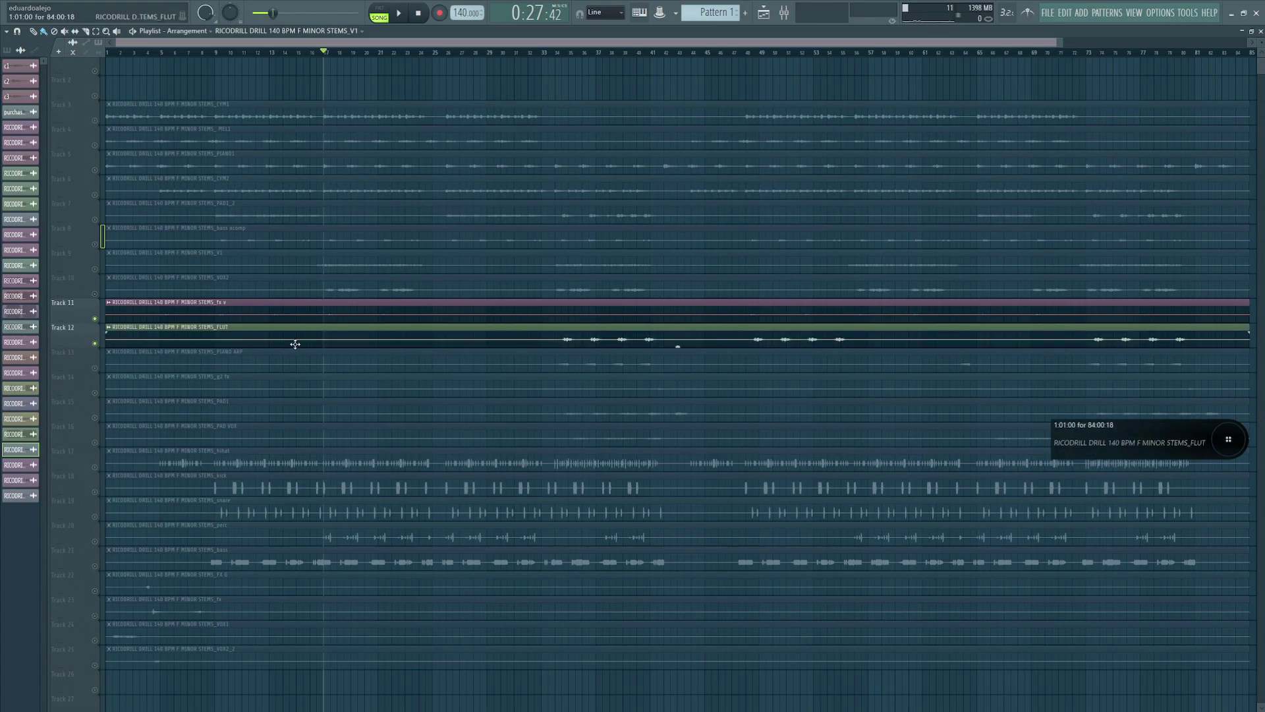
{"action": "left_click", "coordinate": [545, 52]}
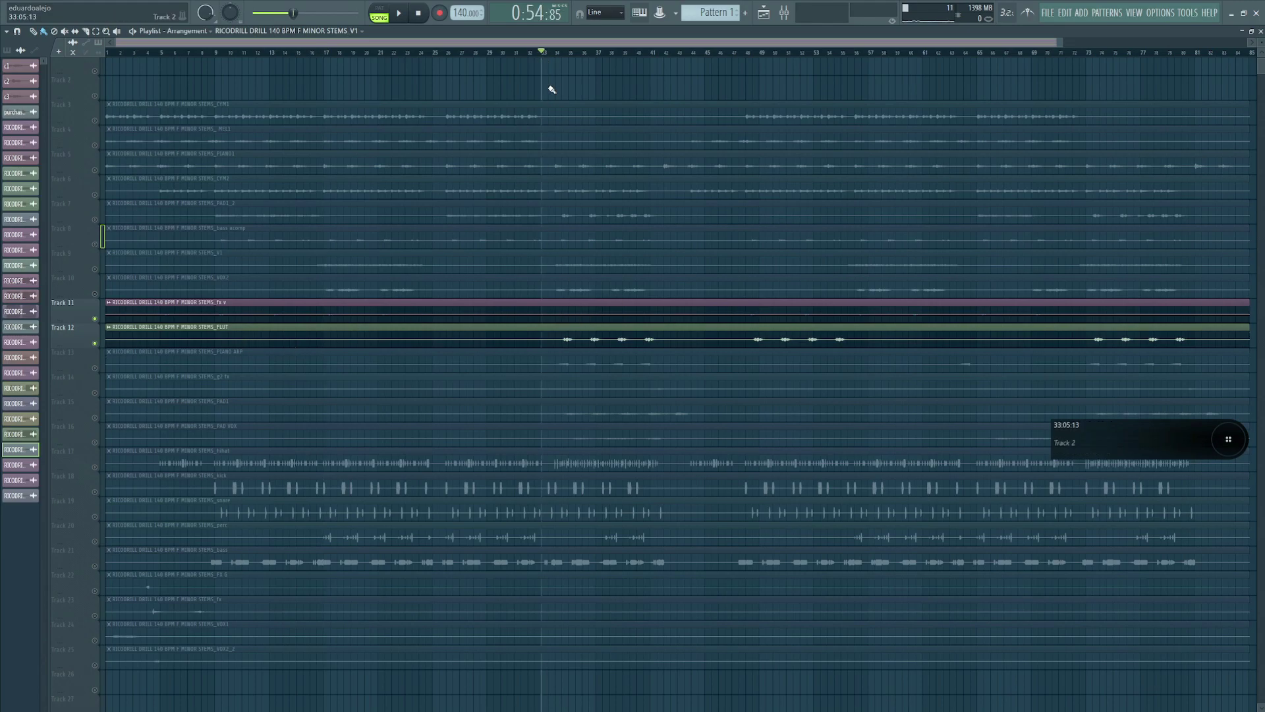
{"action": "left_click_drag", "start_coordinate": [508, 249], "coordinate": [693, 347]}
{"action": "key", "text": "space"}
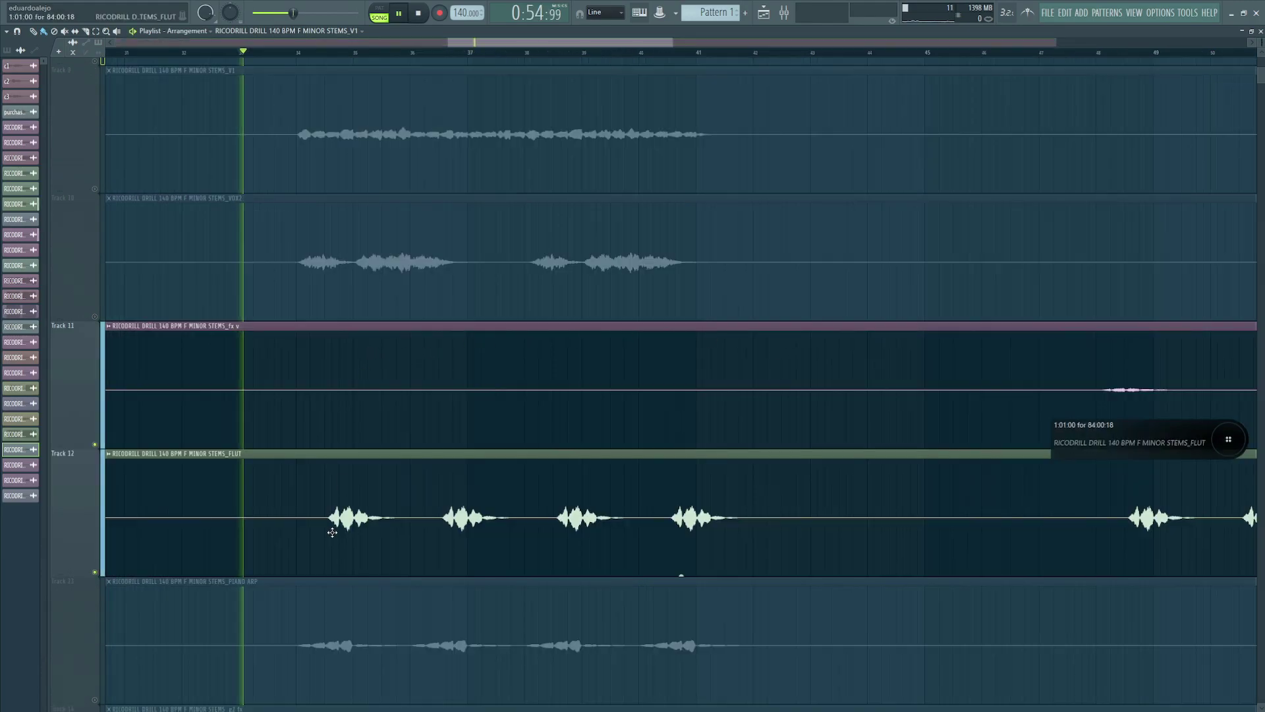
{"action": "key", "text": "space"}
{"action": "right_click", "coordinate": [424, 469], "text": "ctrl"}
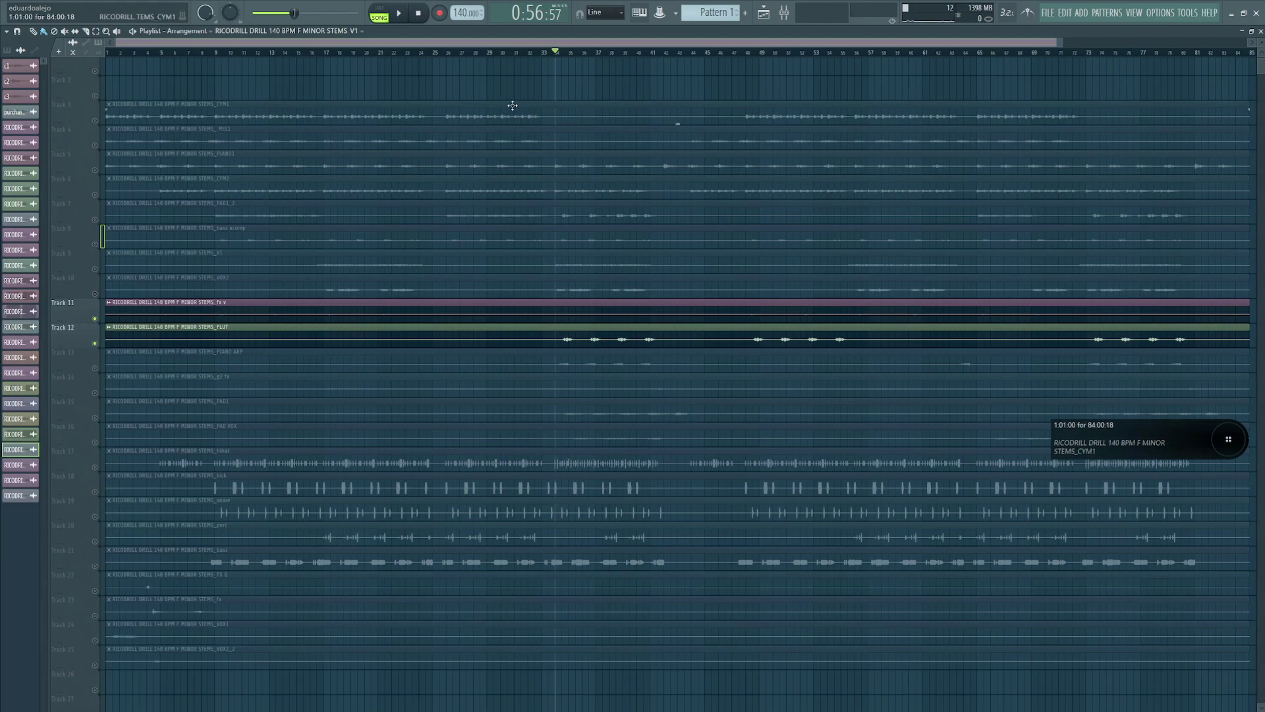
- Unmute CYM2 on track 6 and play it together with the FLUT stem from bar 34
{"action": "left_click", "coordinate": [95, 195]}
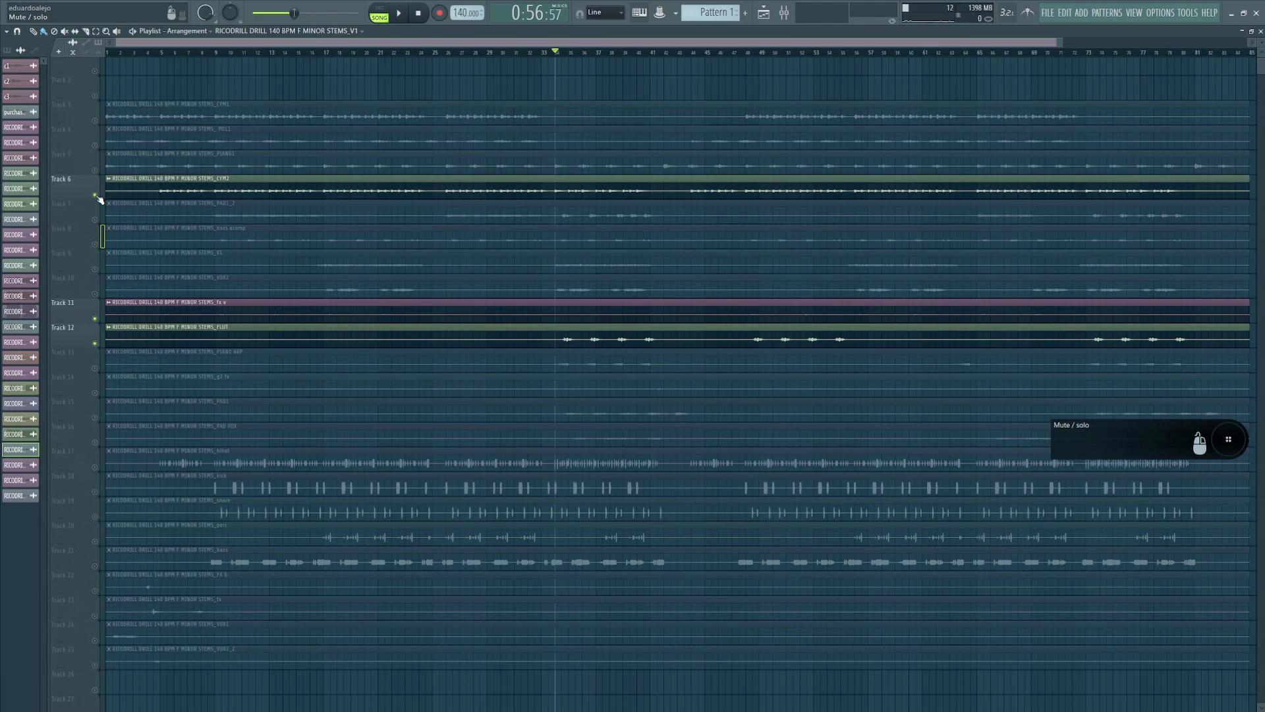
{"action": "key", "text": "space"}
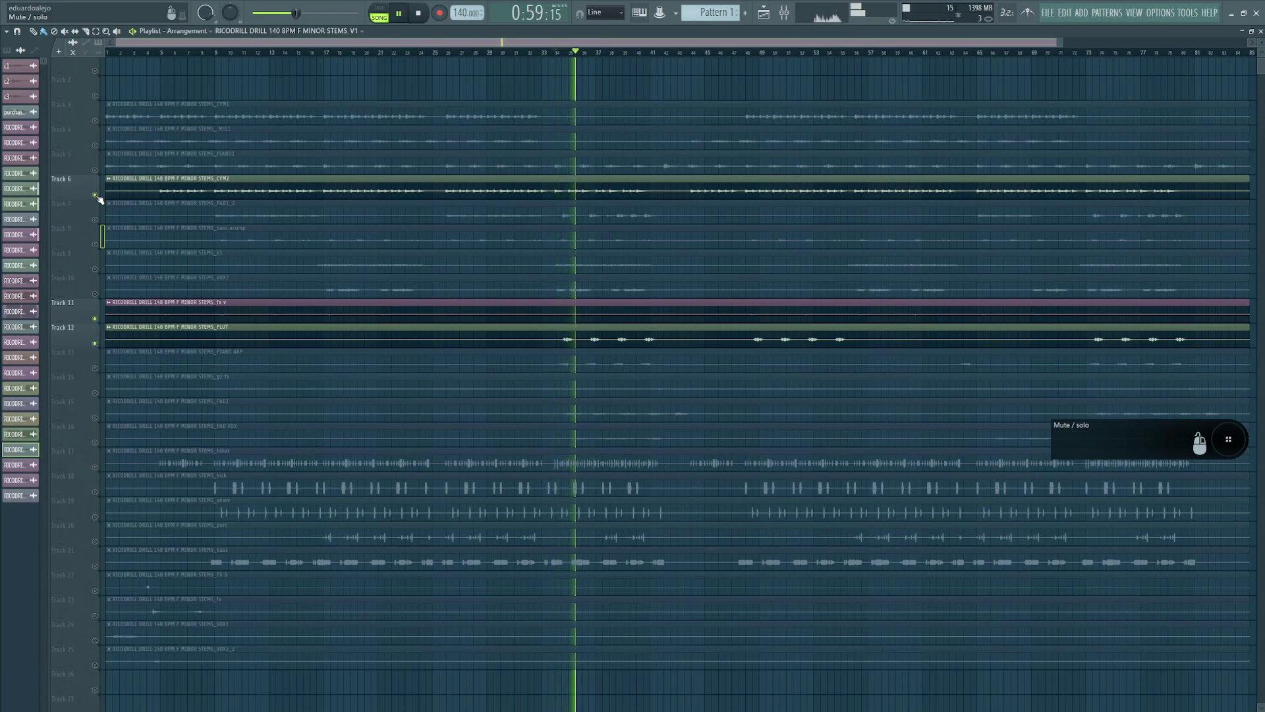
{"action": "key", "text": "space"}
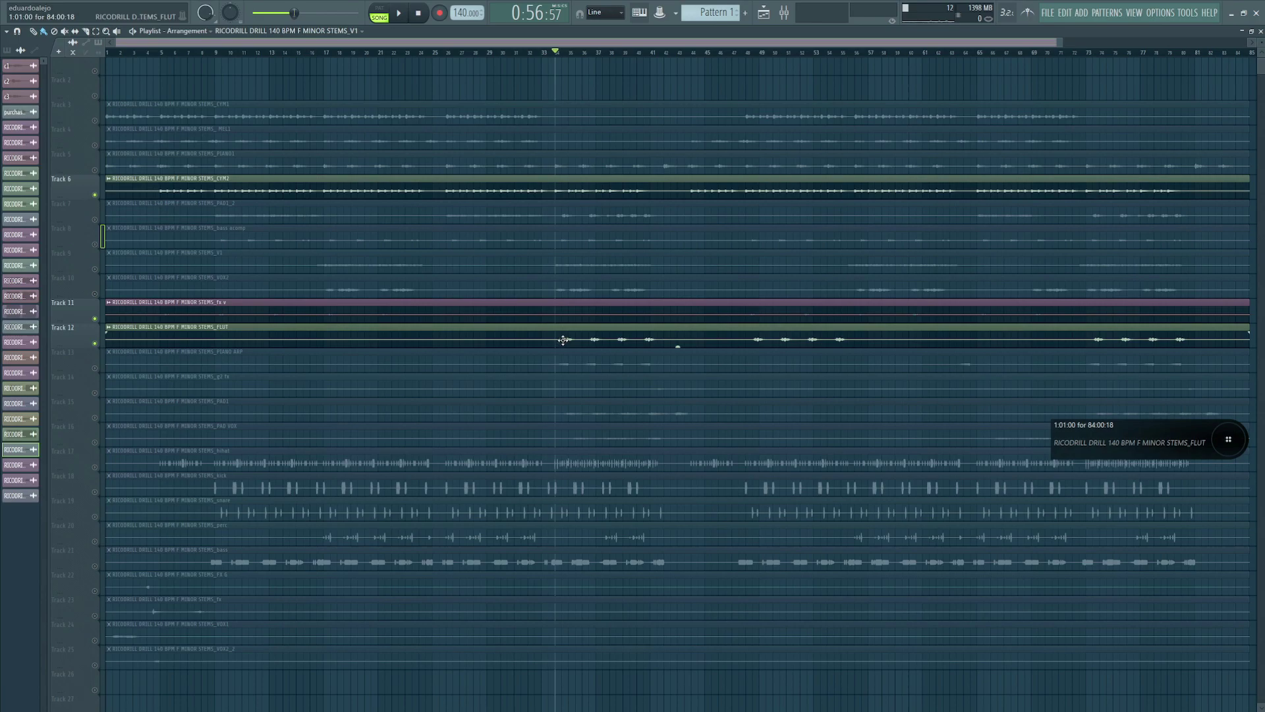
{"action": "key", "text": "space"}
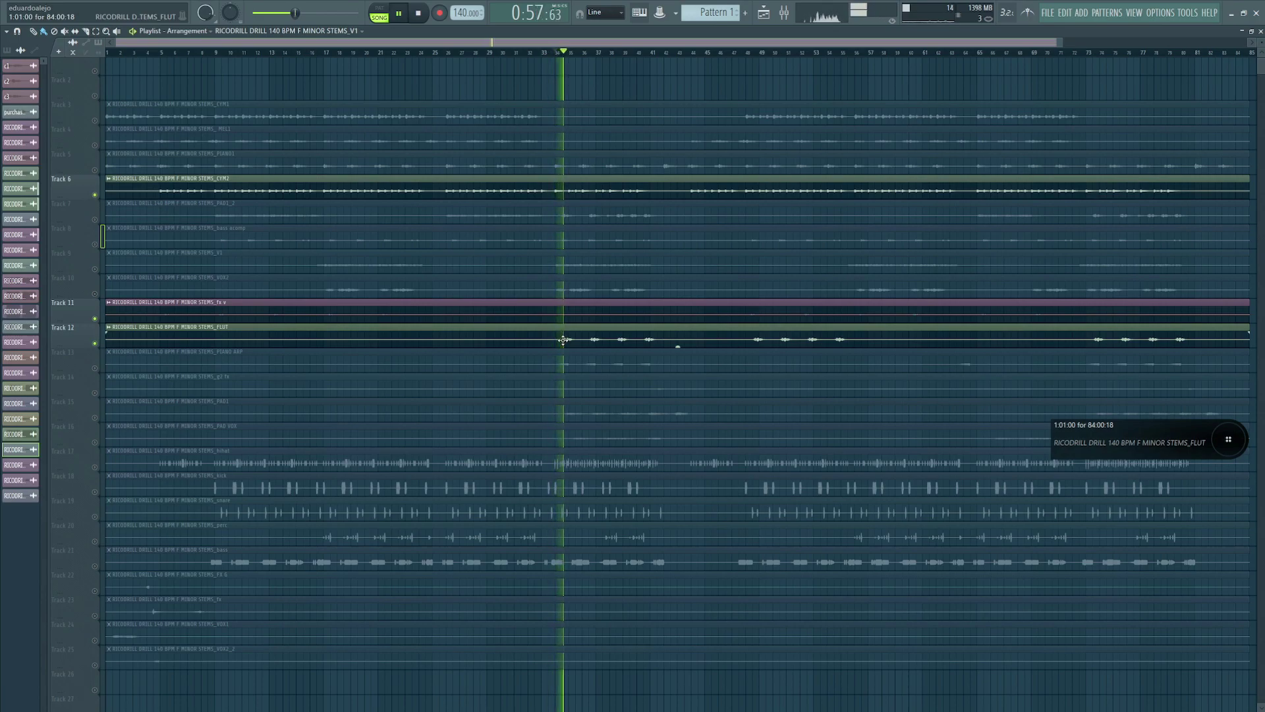
{"action": "key", "text": "space"}
- Leave only CYM2 and PIANO ARP active on tracks 6 and 13 and play them from bar 34
{"action": "left_click", "coordinate": [96, 294]}
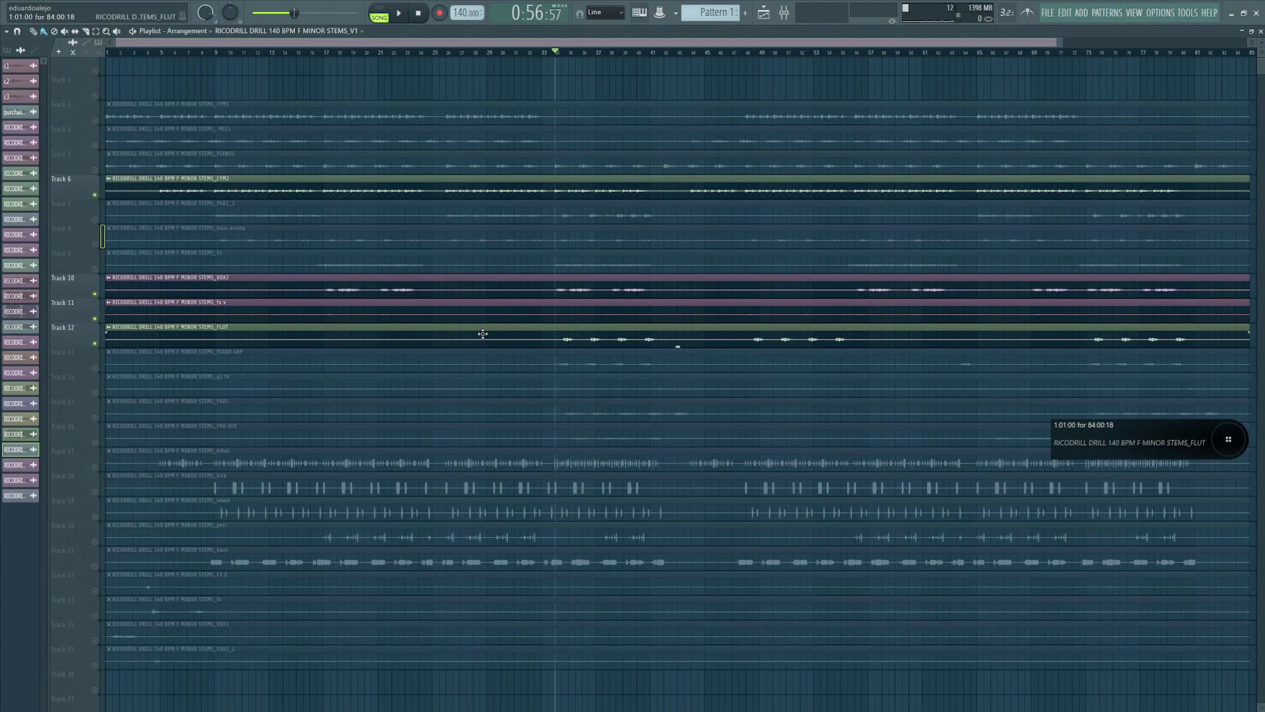
{"action": "left_click", "coordinate": [95, 367]}
{"action": "left_click", "coordinate": [95, 343]}
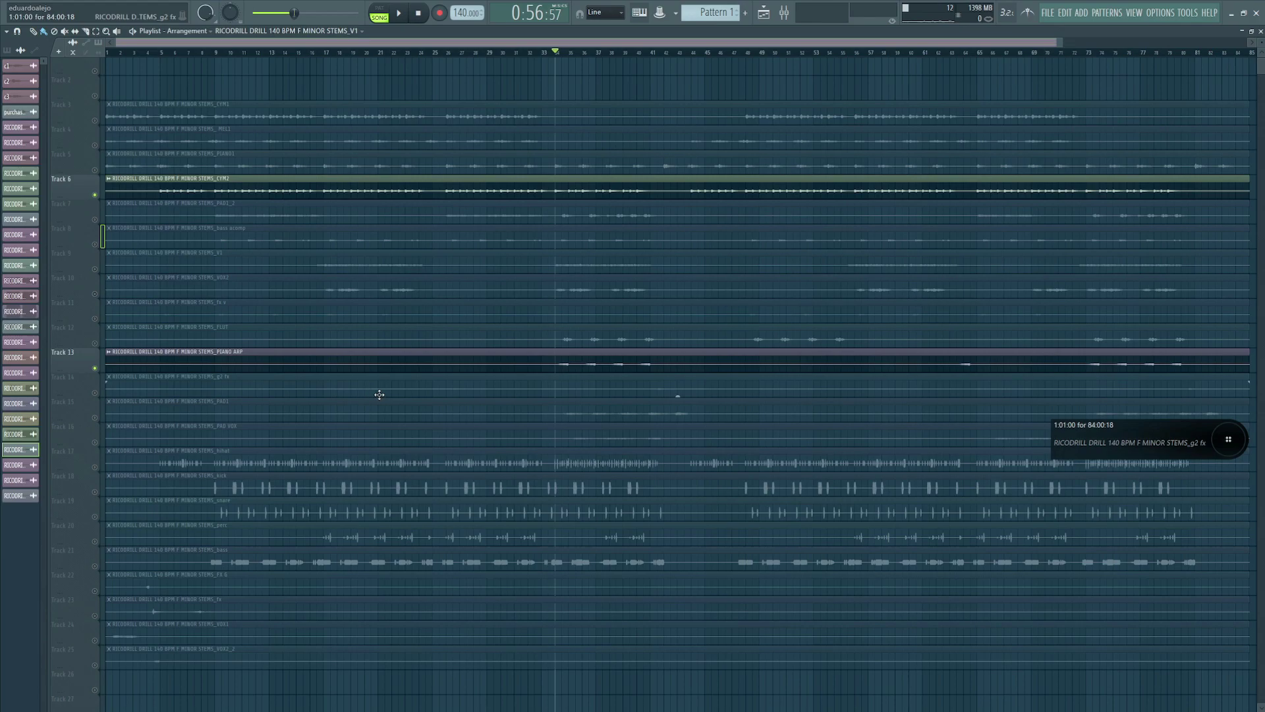
{"action": "key", "text": "space"}
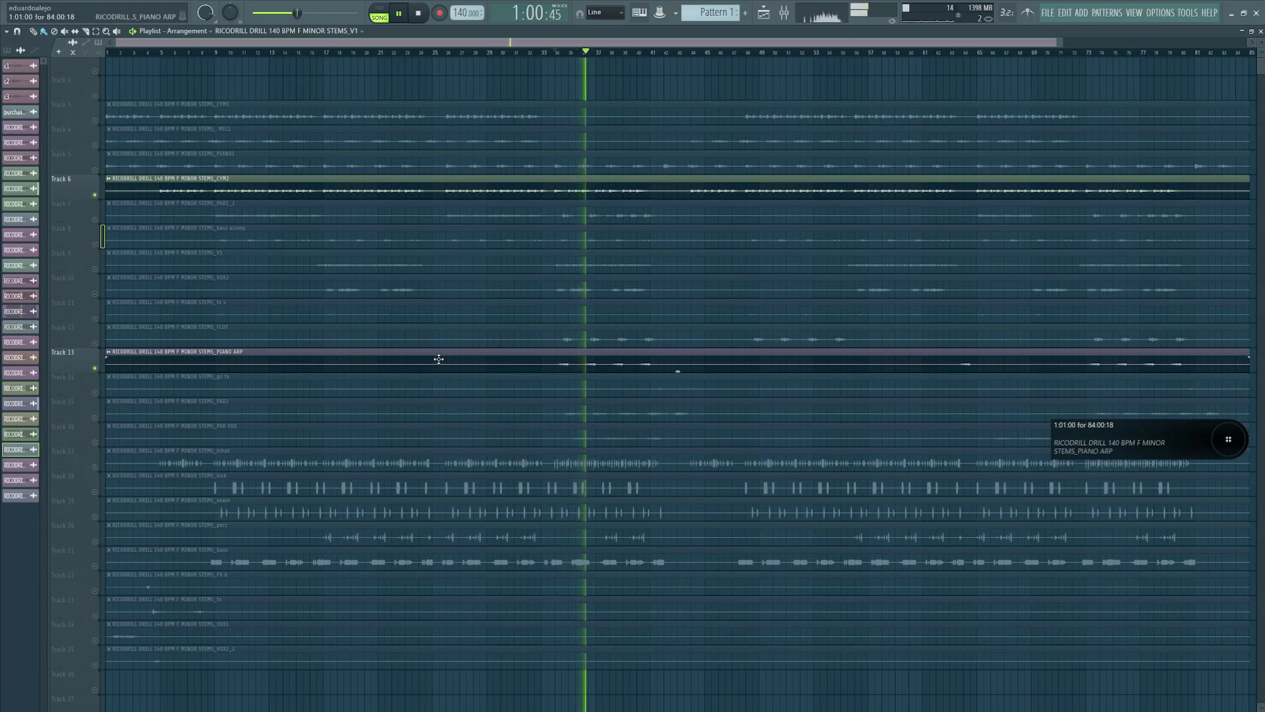
{"action": "key", "text": "space"}
- Leave only the g2 fx stem on track 14 active and listen to it from bar 41
{"action": "scroll", "coordinate": [97, 367], "scroll_direction": "down", "scroll_amount": 1}
{"action": "left_click", "coordinate": [95, 368]}
{"action": "left_click", "coordinate": [94, 343]}
{"action": "left_click", "coordinate": [95, 170]}
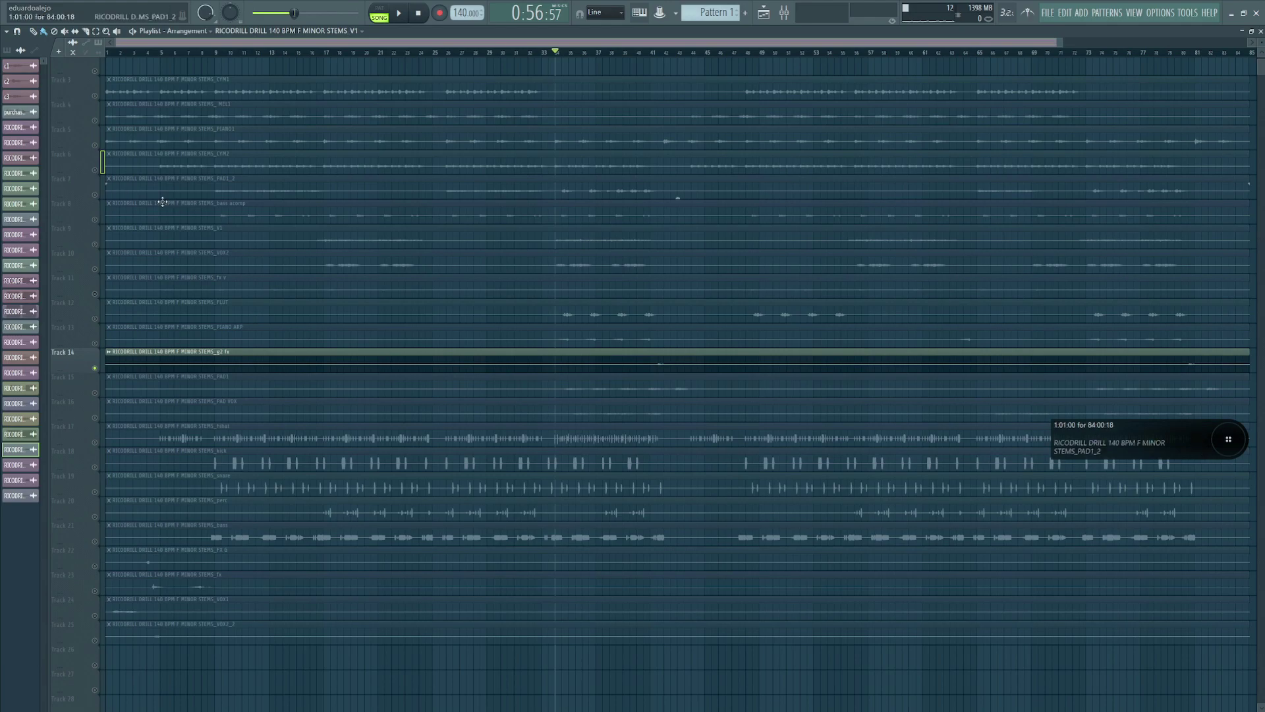
{"action": "left_click_drag", "start_coordinate": [614, 323], "coordinate": [771, 398]}
{"action": "left_click", "coordinate": [367, 52]}
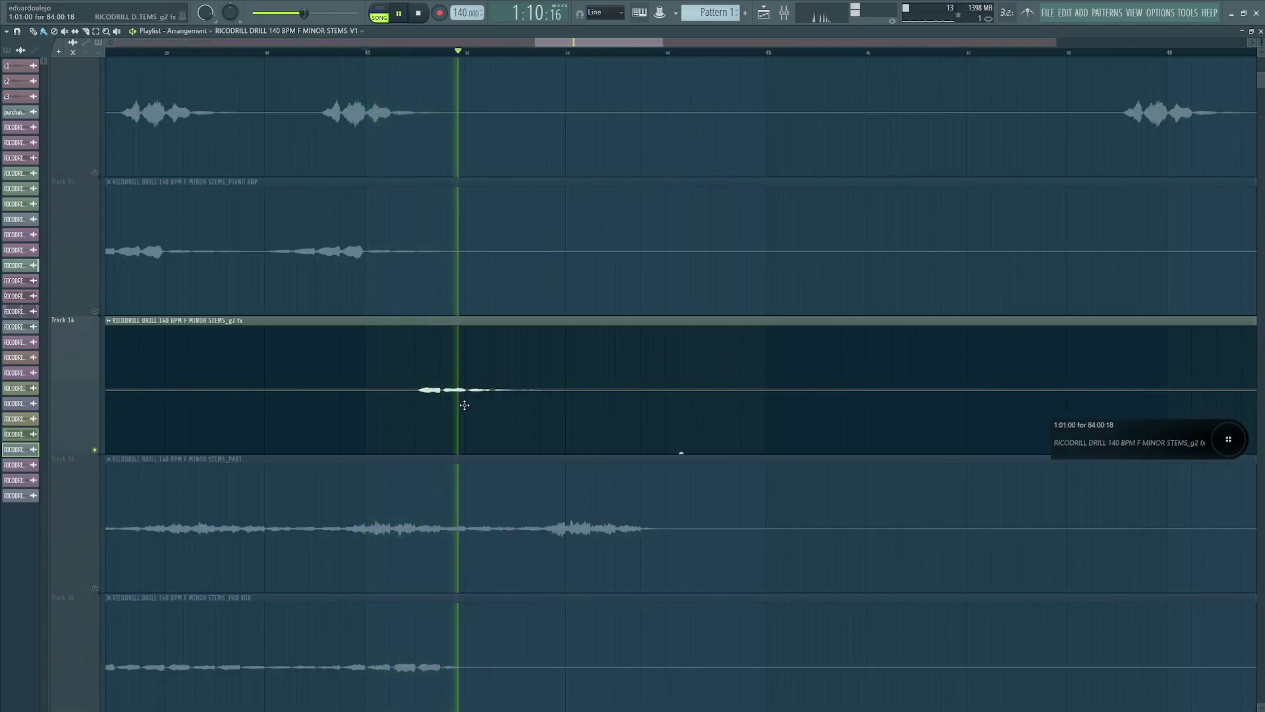
{"action": "key", "text": "space"}
{"action": "right_click", "coordinate": [486, 377], "text": "ctrl"}
- Unmute the PAD1 stem on track 15 and listen to its passage in the section after bar 33
{"action": "left_click_drag", "start_coordinate": [883, 76], "coordinate": [348, 472]}
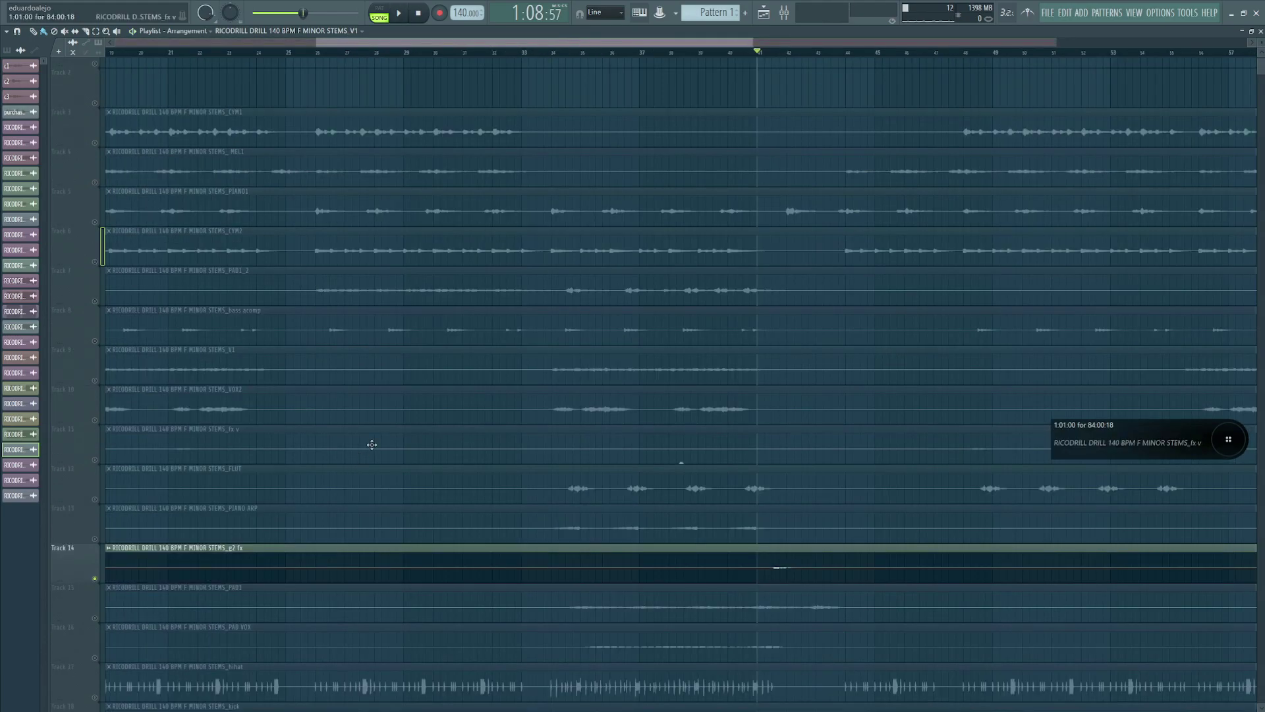
{"action": "right_click", "coordinate": [371, 445], "text": "ctrl"}
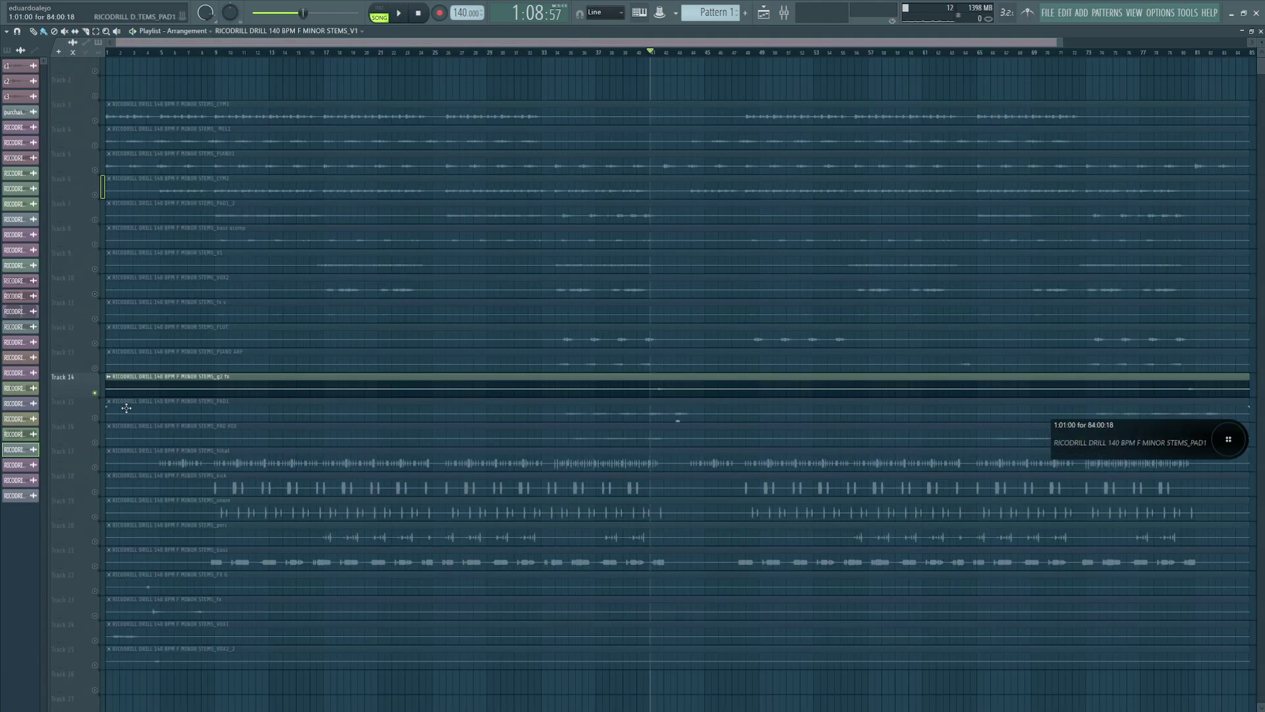
{"action": "left_click", "coordinate": [395, 410]}
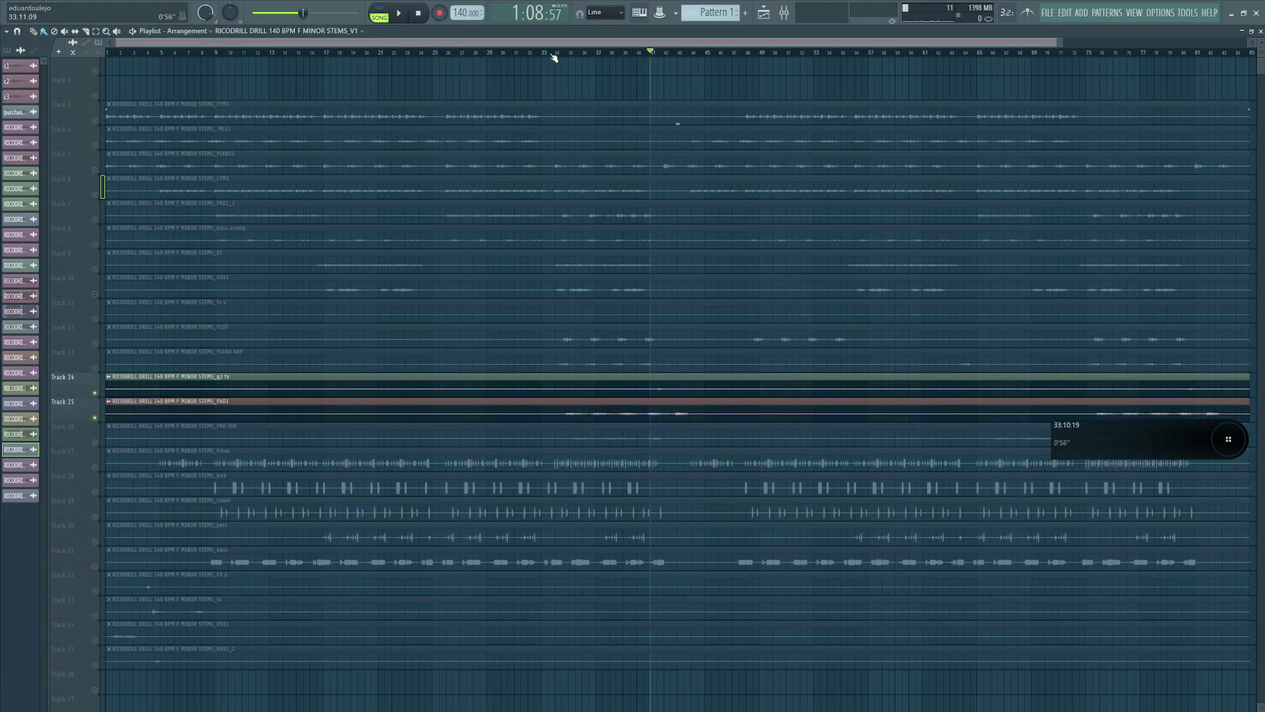
{"action": "left_click", "coordinate": [543, 56]}
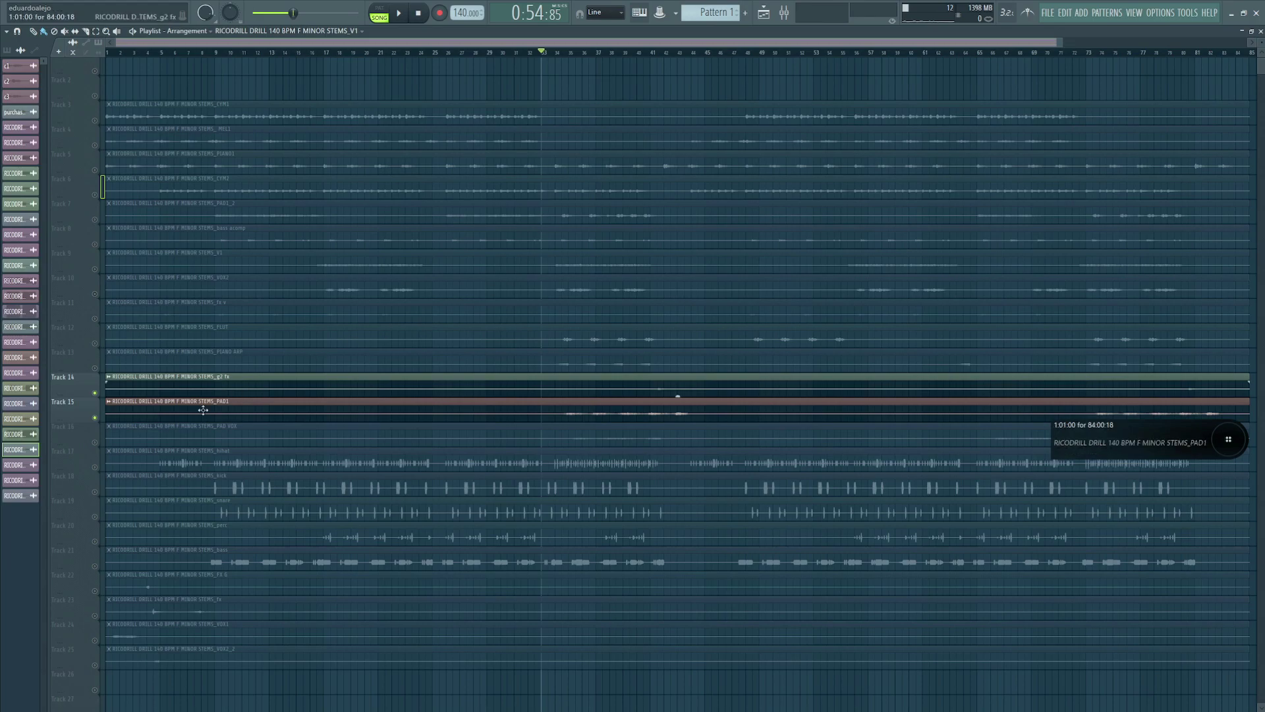
{"action": "left_click_drag", "start_coordinate": [686, 100], "coordinate": [496, 422]}
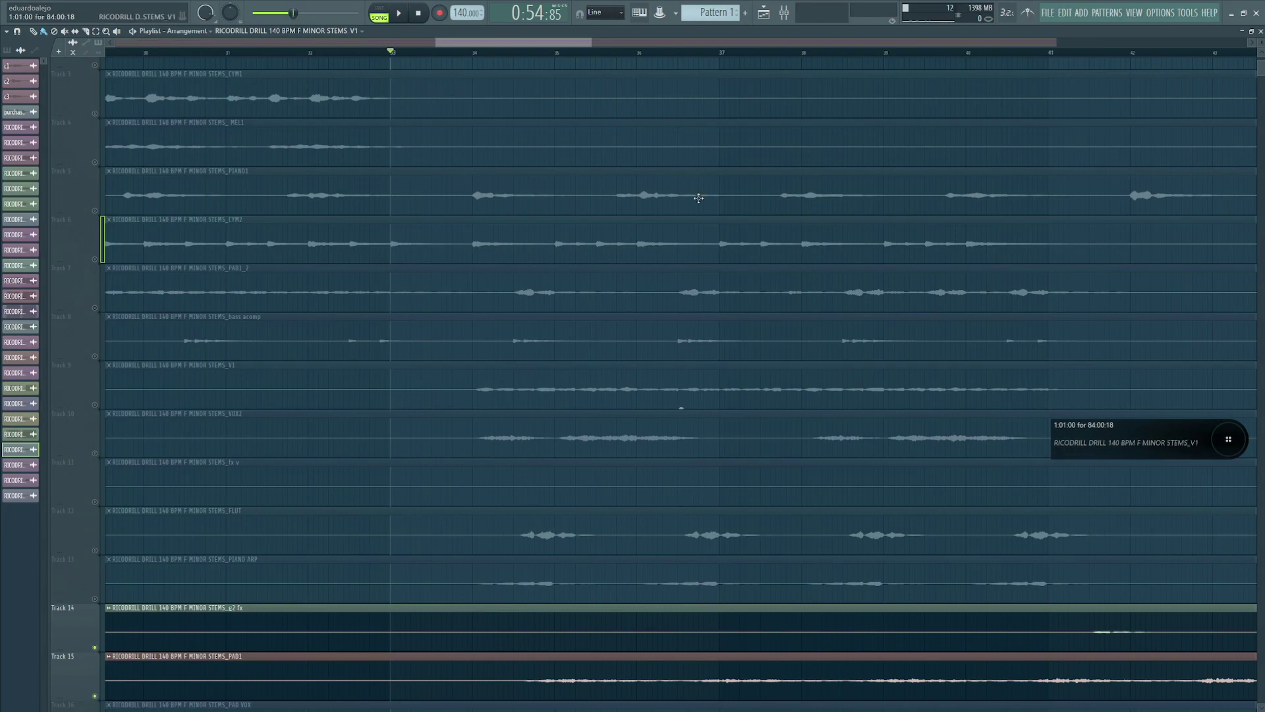
{"action": "right_click", "coordinate": [470, 384], "text": "ctrl"}
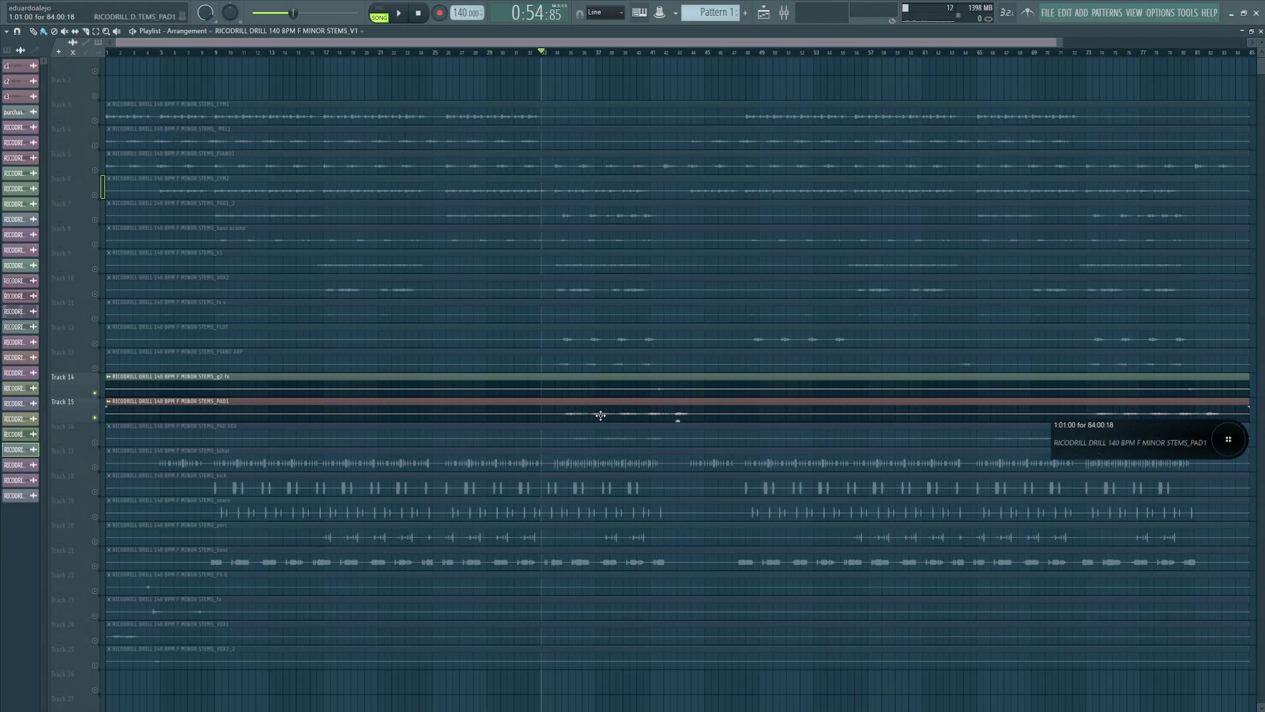
{"action": "key", "text": "space"}
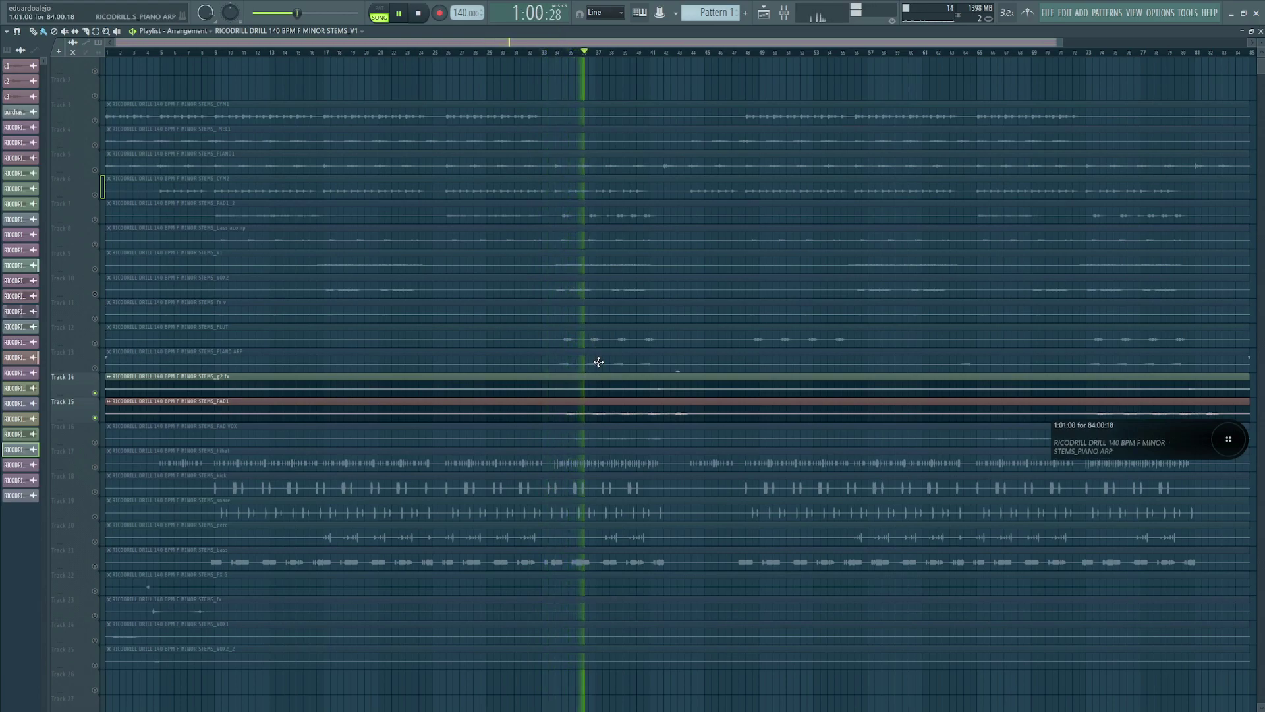
{"action": "key", "text": "space"}
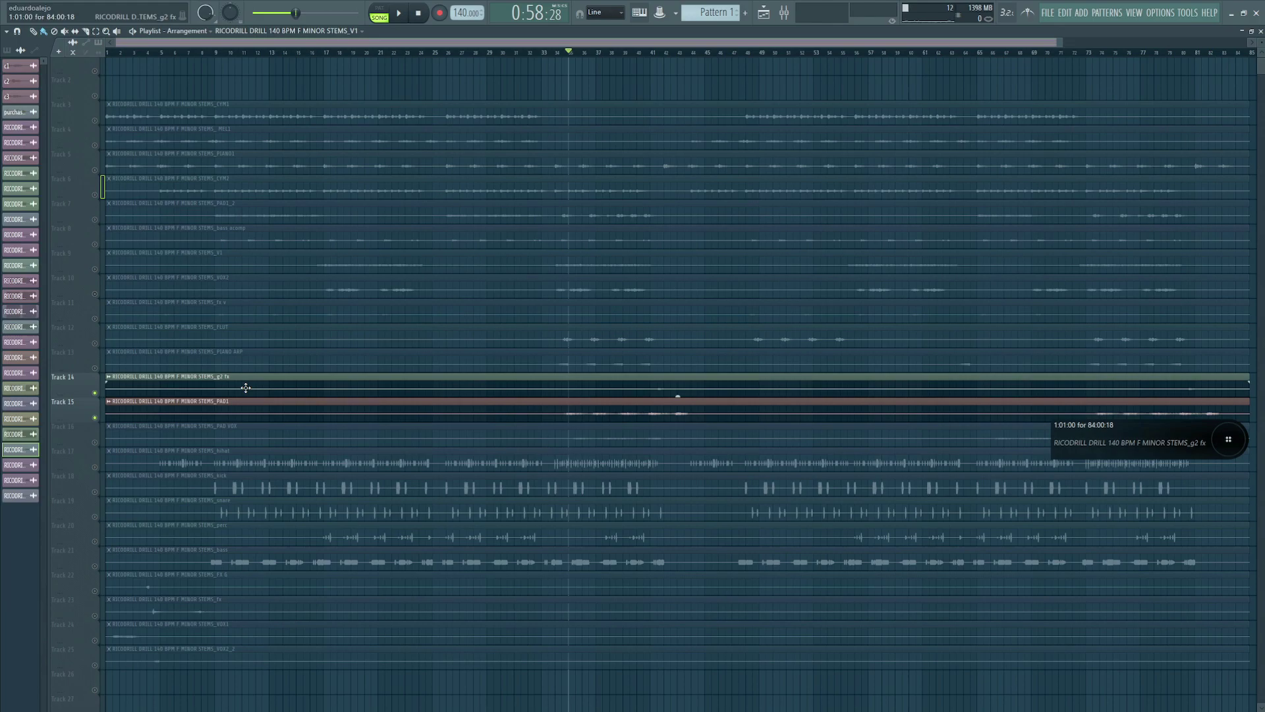
- Unmute PAD VOX on track 16, play it from bar 35, and mute PAD1 on track 15
{"action": "left_click", "coordinate": [94, 442]}
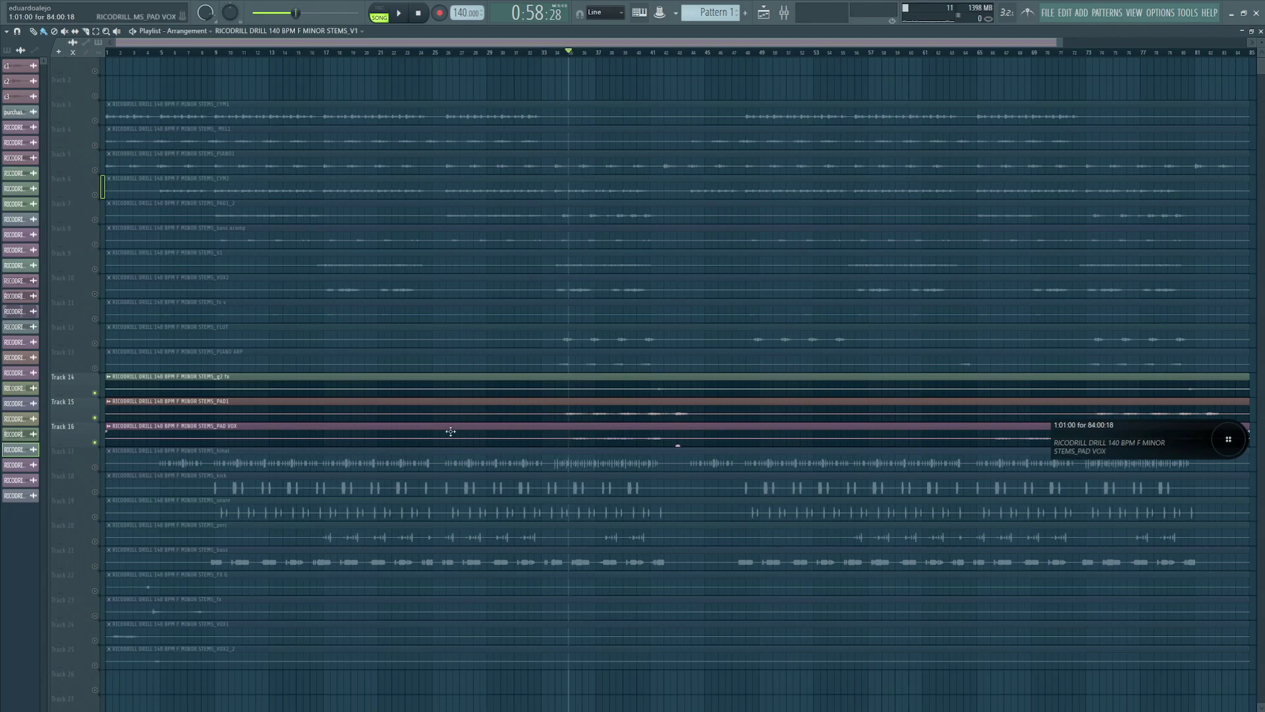
{"action": "key", "text": "space"}
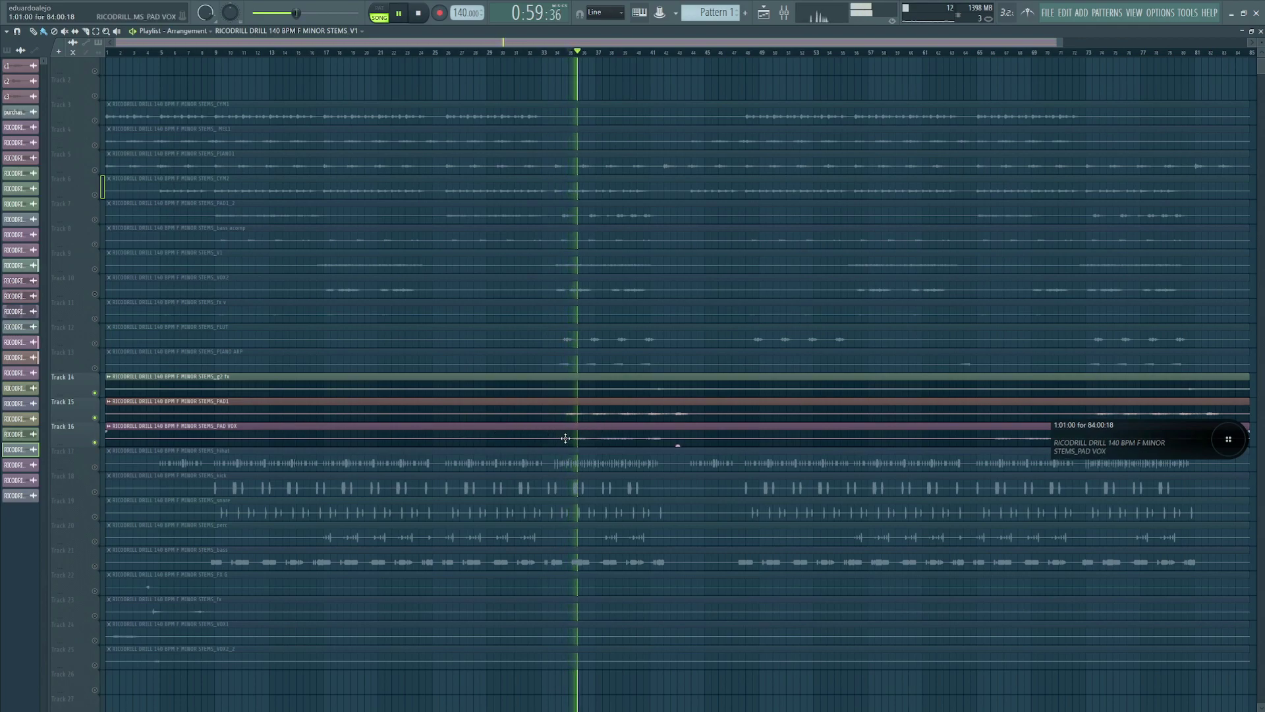
{"action": "left_click", "coordinate": [95, 418]}
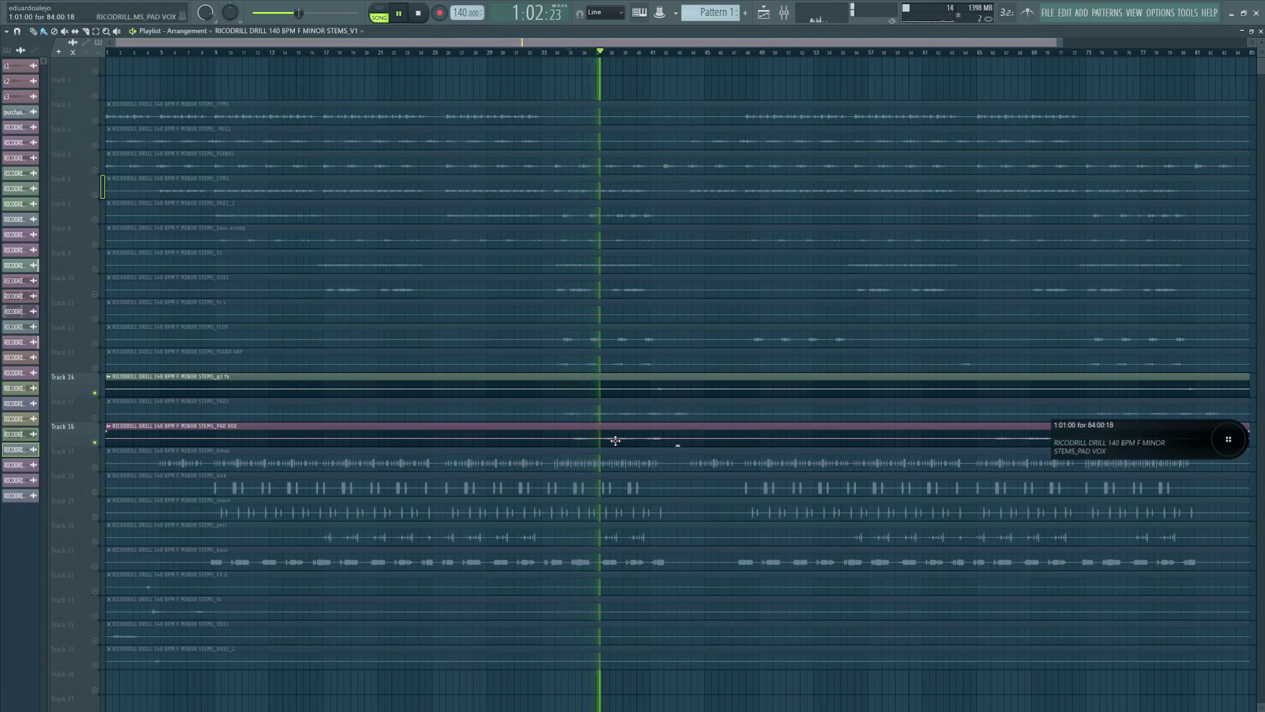
- Stop playback, unmute all the melodic stems on tracks 3 to 16, and play them together from bar 33
{"action": "key", "text": "space"}
{"action": "left_click", "coordinate": [96, 418]}
{"action": "left_click", "coordinate": [95, 368]}
{"action": "left_click", "coordinate": [95, 344]}
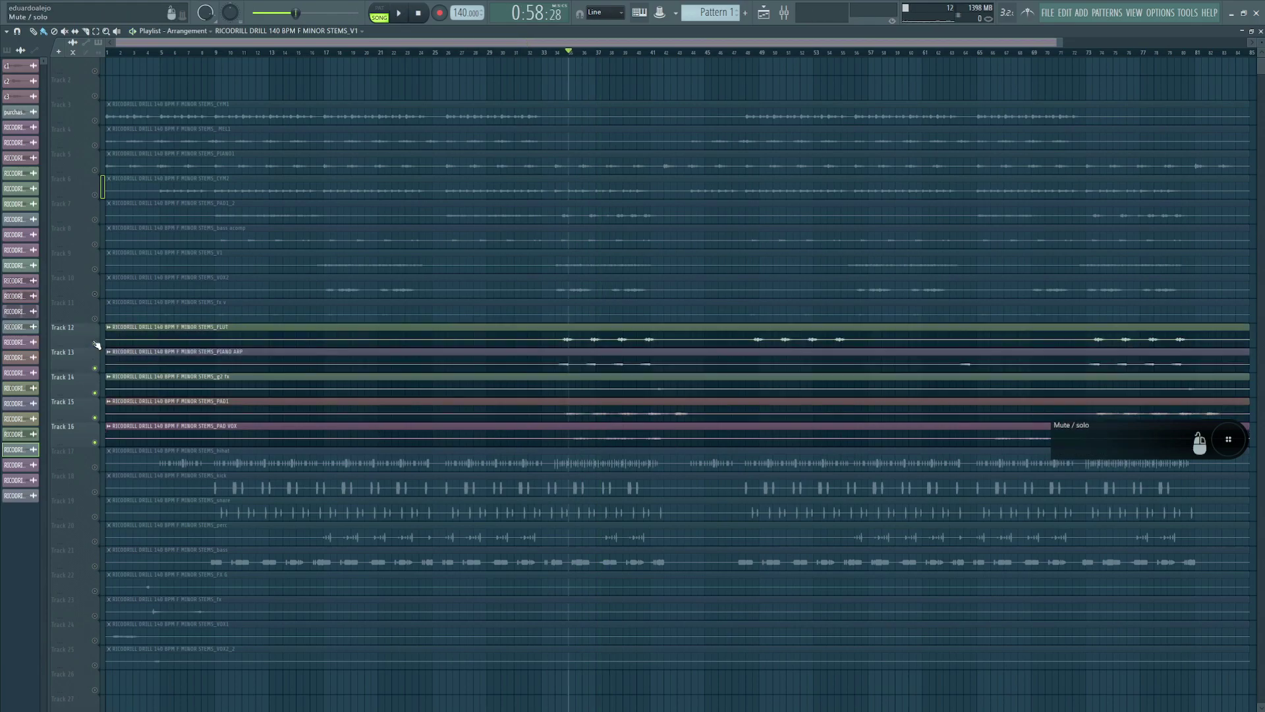
{"action": "left_click", "coordinate": [95, 318]}
{"action": "left_click", "coordinate": [96, 294]}
{"action": "left_click", "coordinate": [96, 269]}
{"action": "left_click", "coordinate": [96, 245]}
{"action": "left_click", "coordinate": [96, 219]}
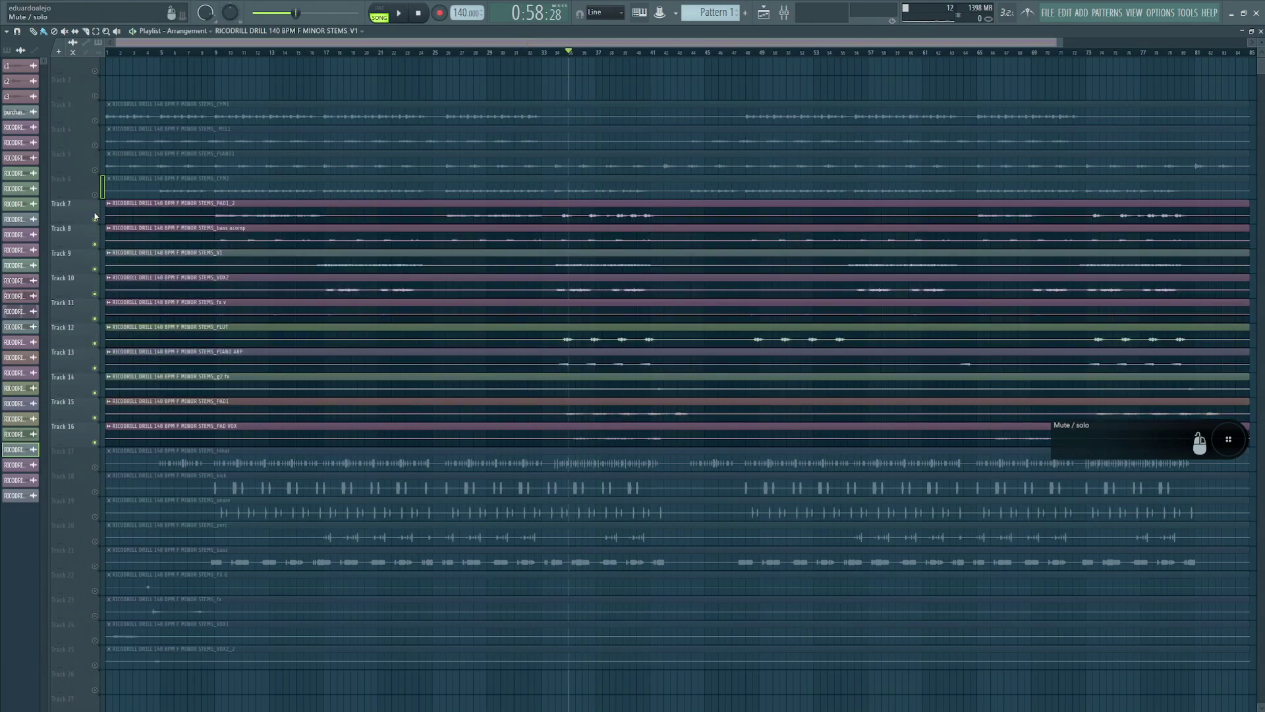
{"action": "left_click", "coordinate": [96, 195]}
{"action": "left_click", "coordinate": [96, 170]}
{"action": "left_click", "coordinate": [96, 145]}
{"action": "left_click", "coordinate": [96, 121]}
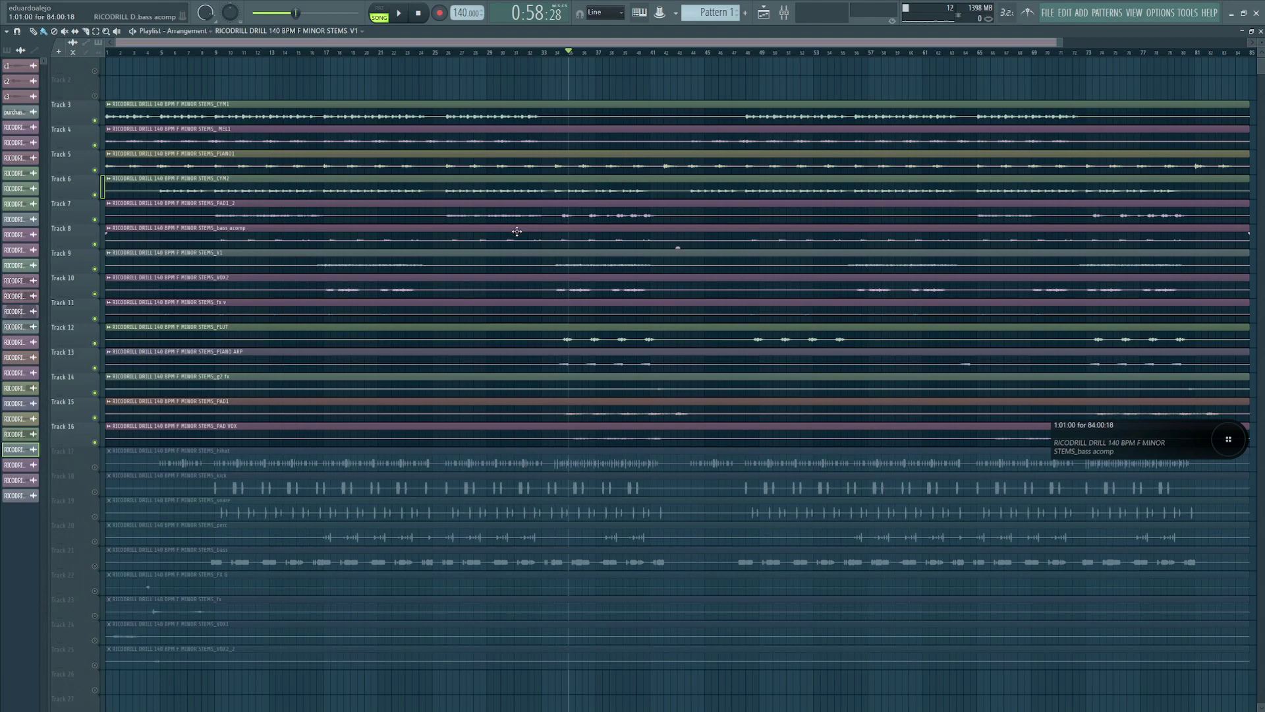
{"action": "left_click", "coordinate": [546, 53]}
{"action": "key", "text": "space"}
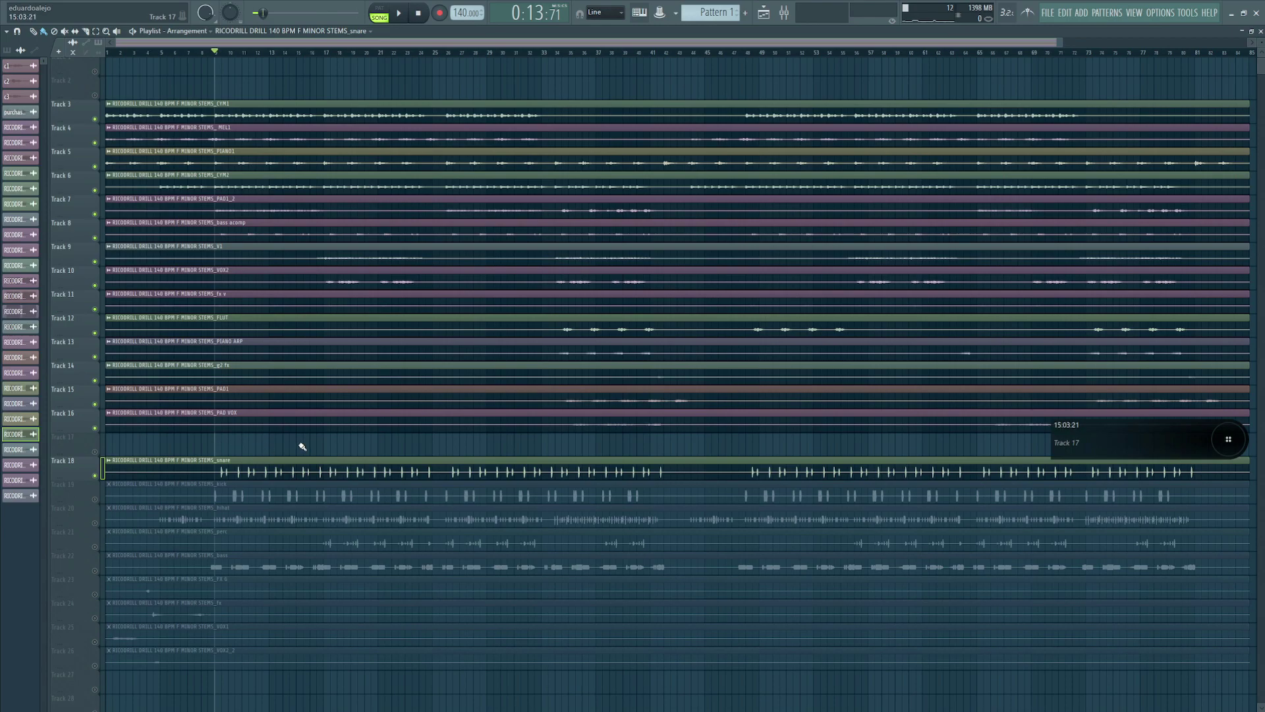
- Play from bar 9 with the snare, replay it with the kick on track 19 unmuted, and examine both drum patterns
{"action": "key", "text": "space"}
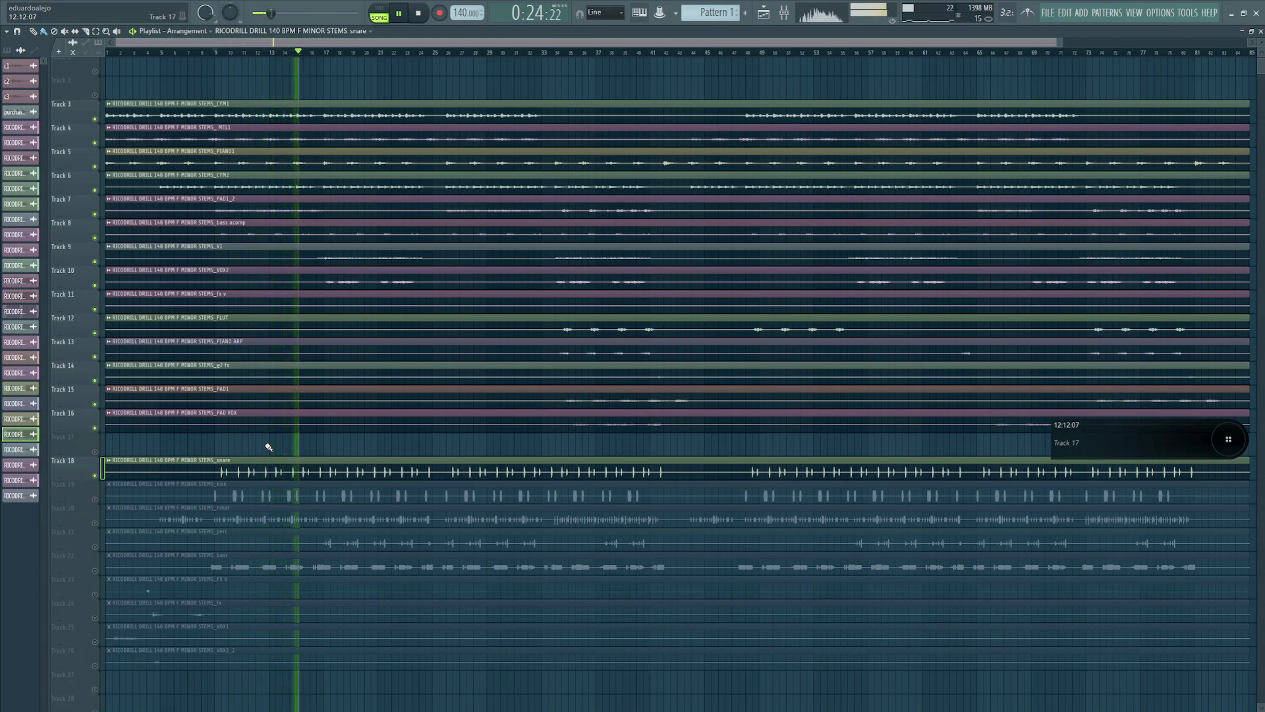
{"action": "key", "text": "space"}
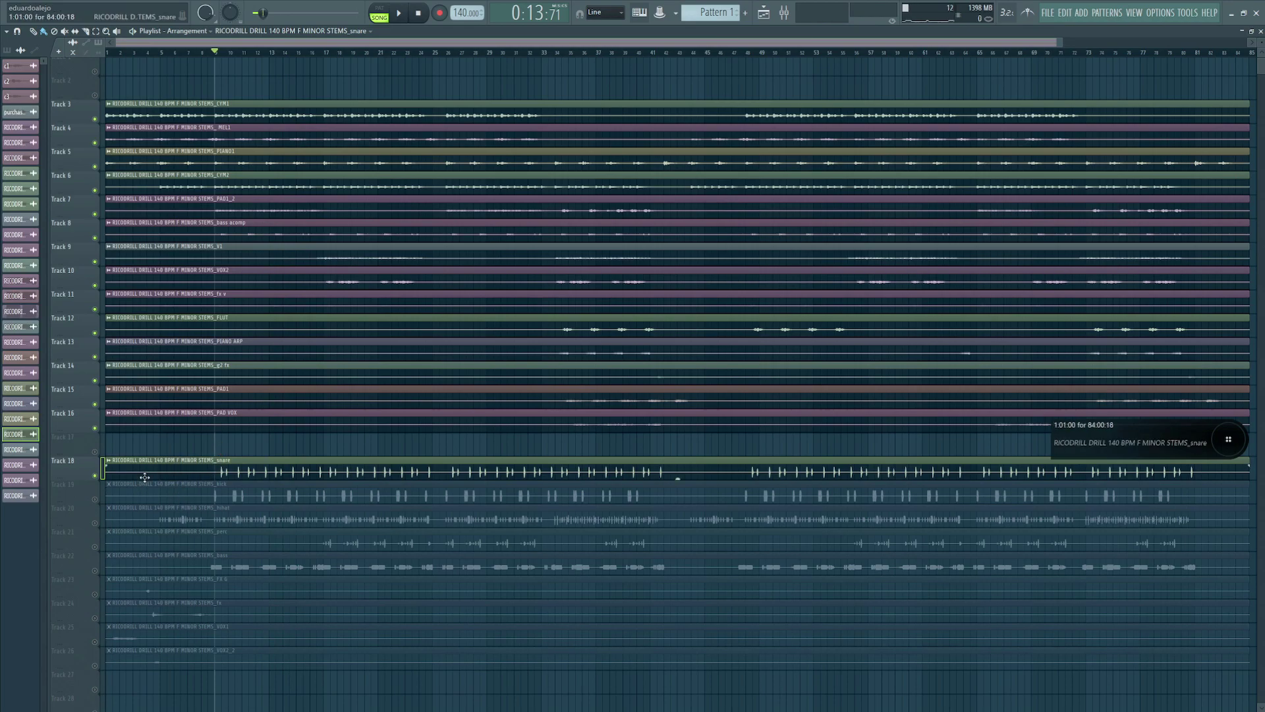
{"action": "left_click", "coordinate": [94, 499]}
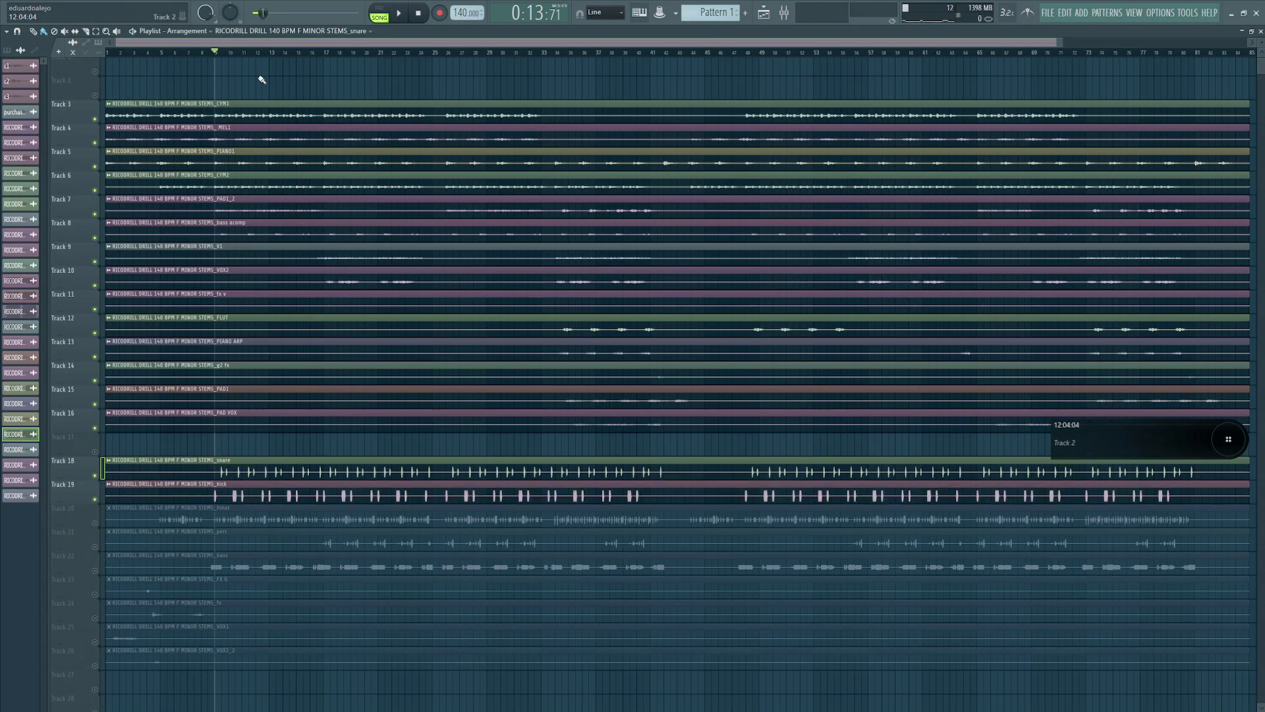
{"action": "key", "text": "space"}
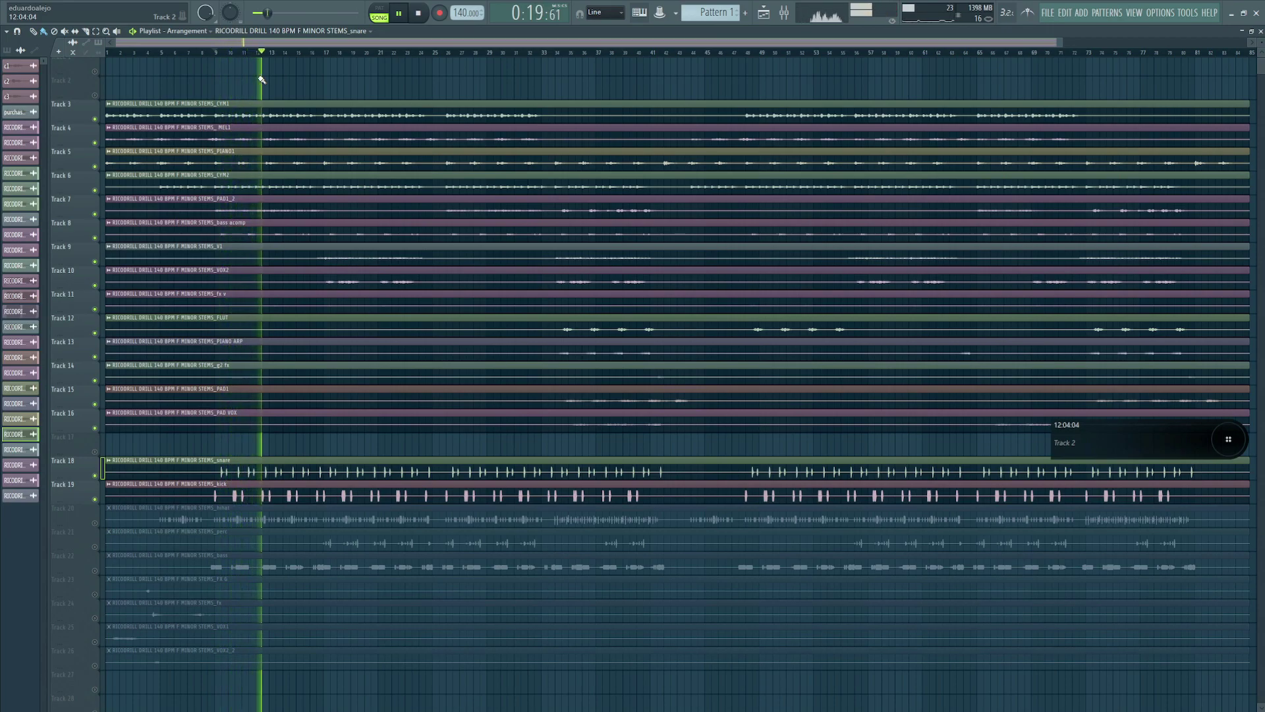
{"action": "key", "text": "space"}
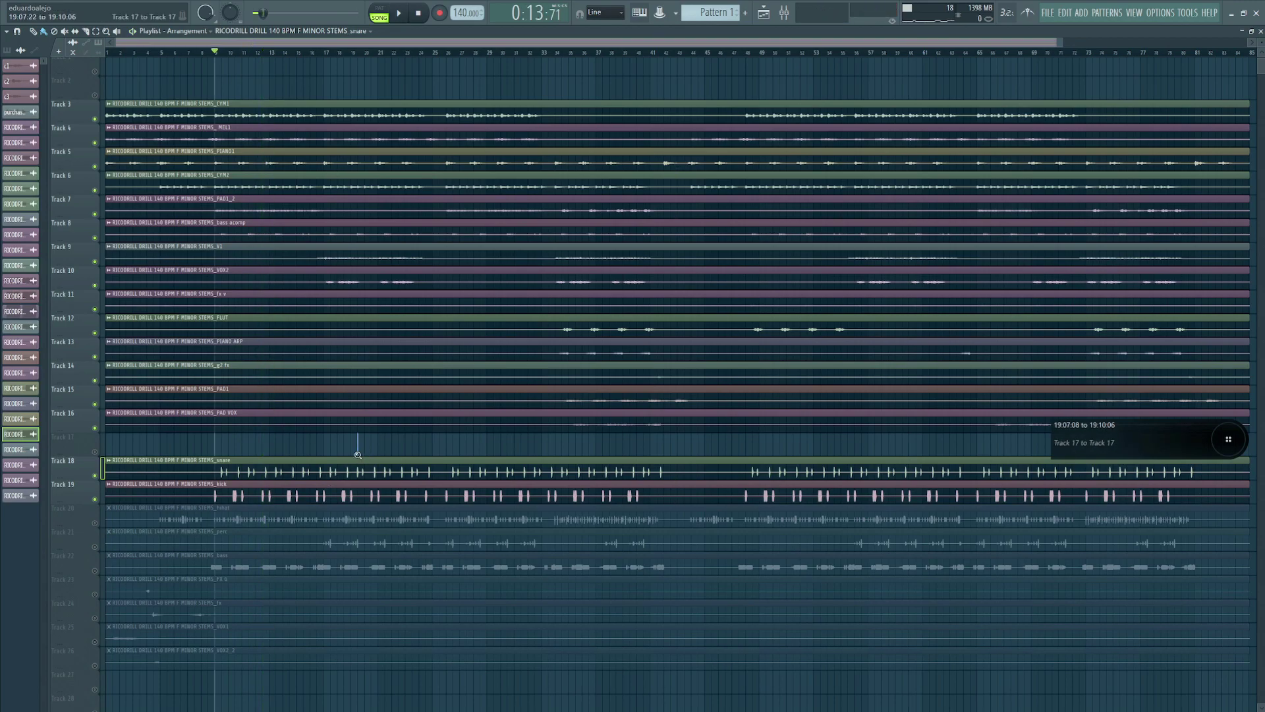
{"action": "left_click_drag", "start_coordinate": [361, 448], "coordinate": [184, 523]}
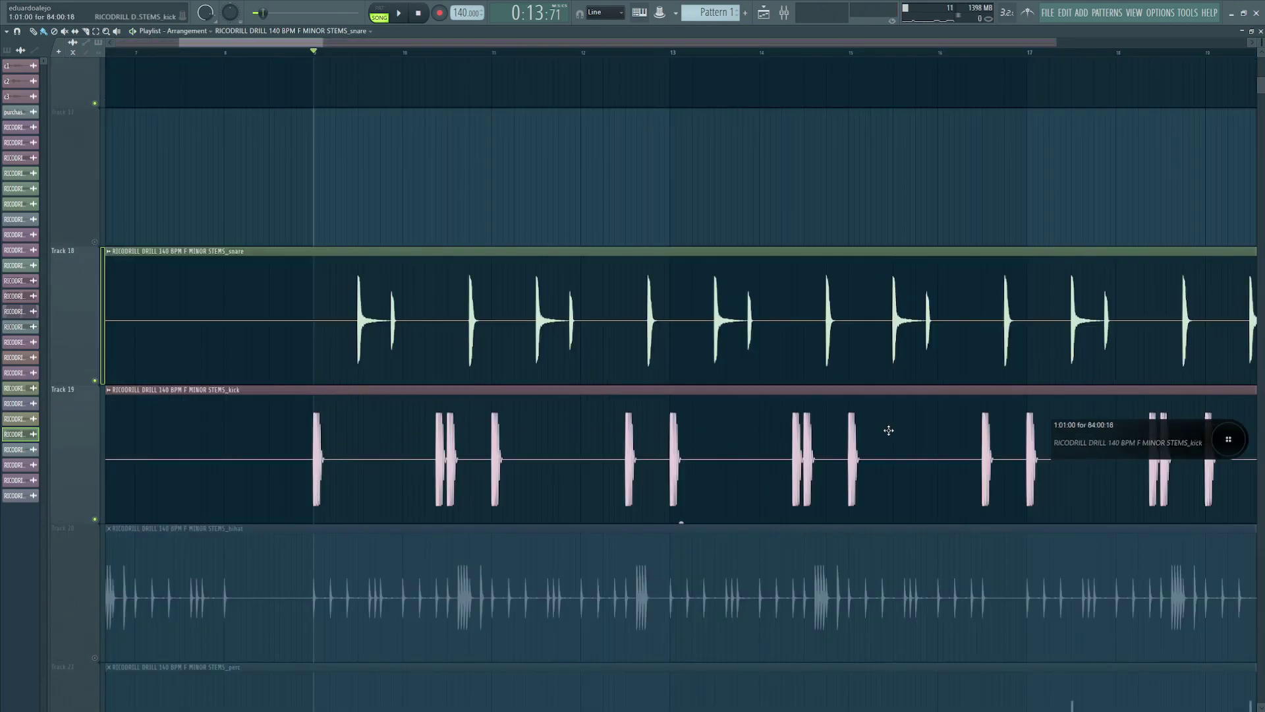
{"action": "right_click", "coordinate": [415, 400]}
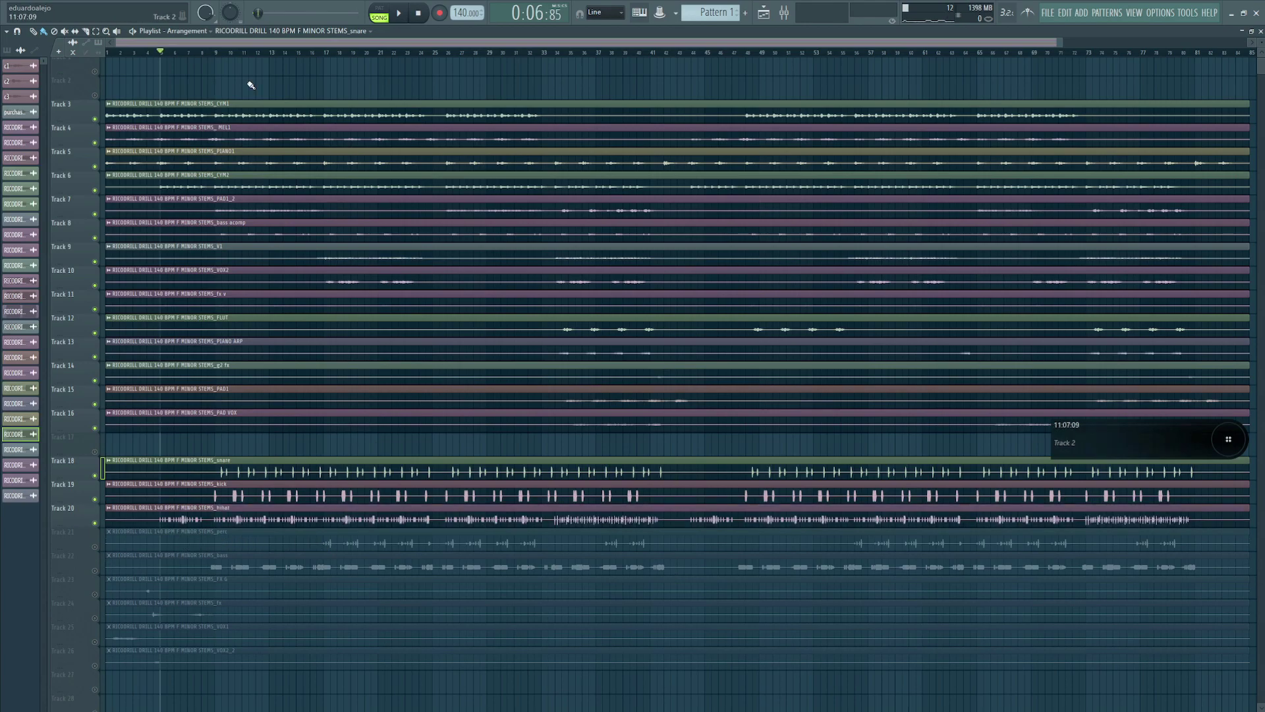
- Play the melodies, snare and kick from bar 4 with the hihat on track 20, following its entry and pattern
{"action": "left_click", "coordinate": [148, 55]}
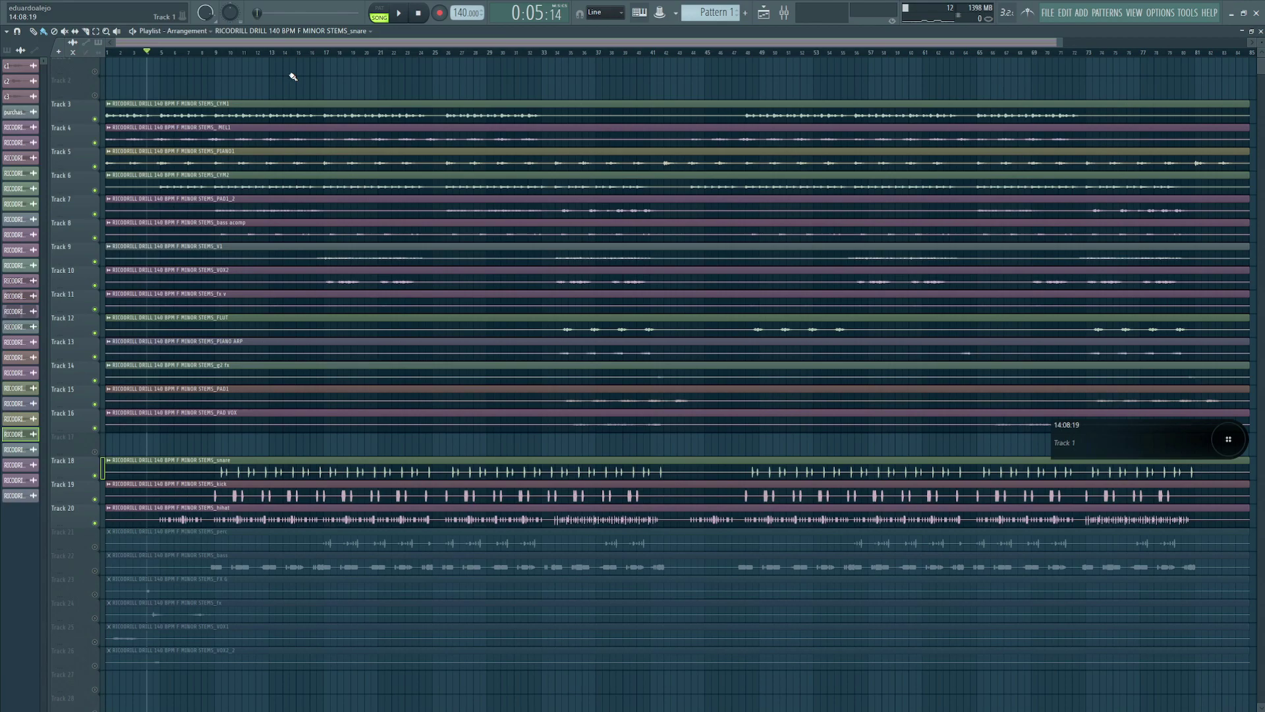
{"action": "key", "text": "space"}
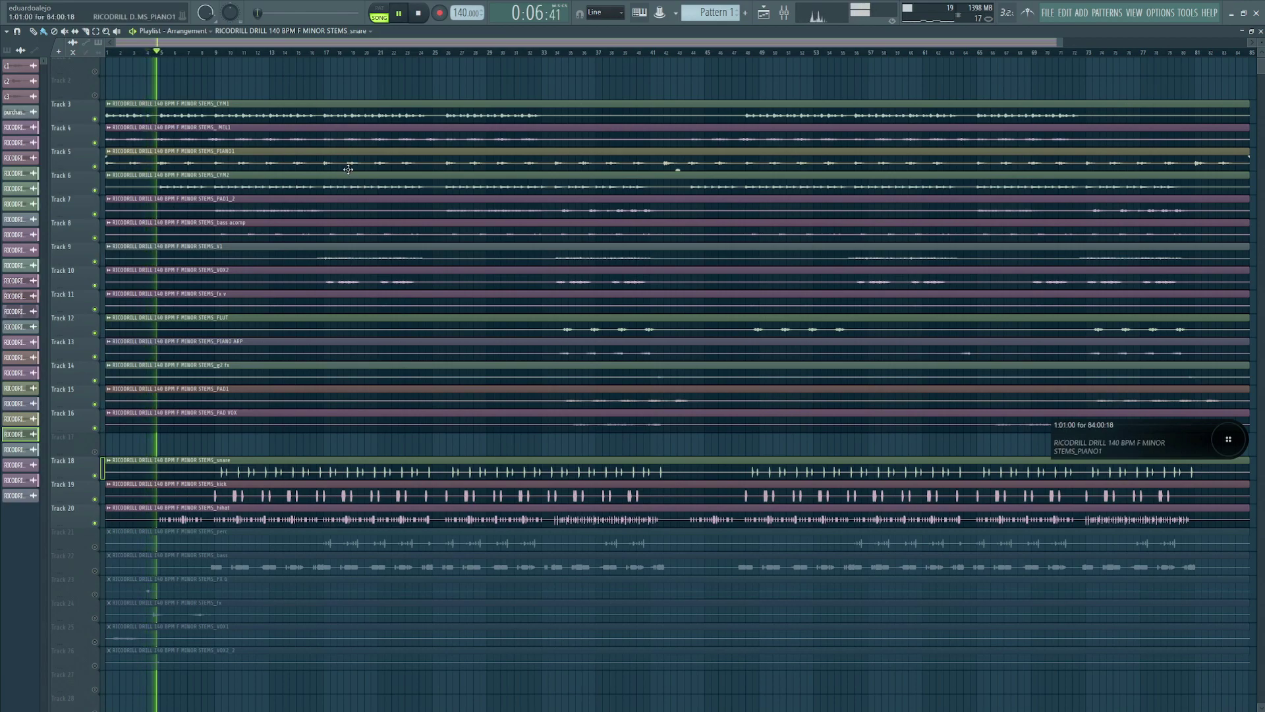
{"action": "left_click_drag", "start_coordinate": [709, 87], "coordinate": [620, 209]}
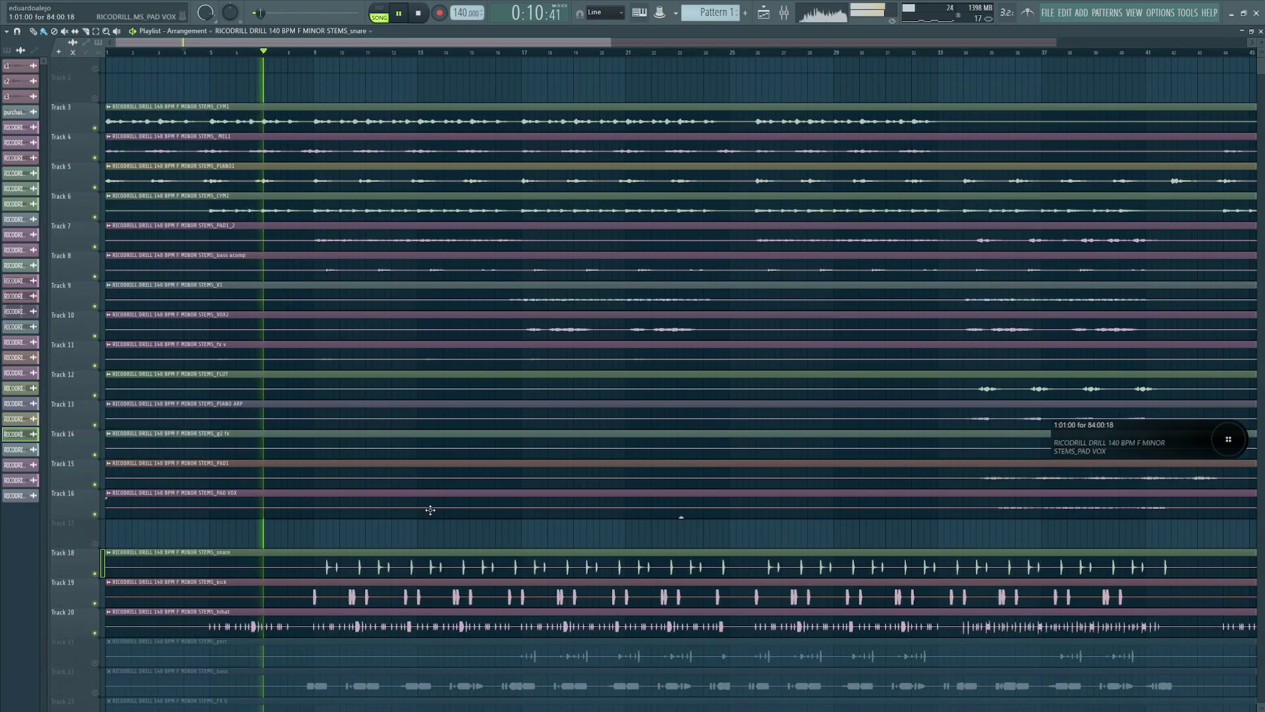
{"action": "scroll", "coordinate": [429, 511], "scroll_direction": "down", "scroll_amount": 2}
{"action": "scroll", "coordinate": [430, 509], "scroll_direction": "up", "scroll_amount": 1}
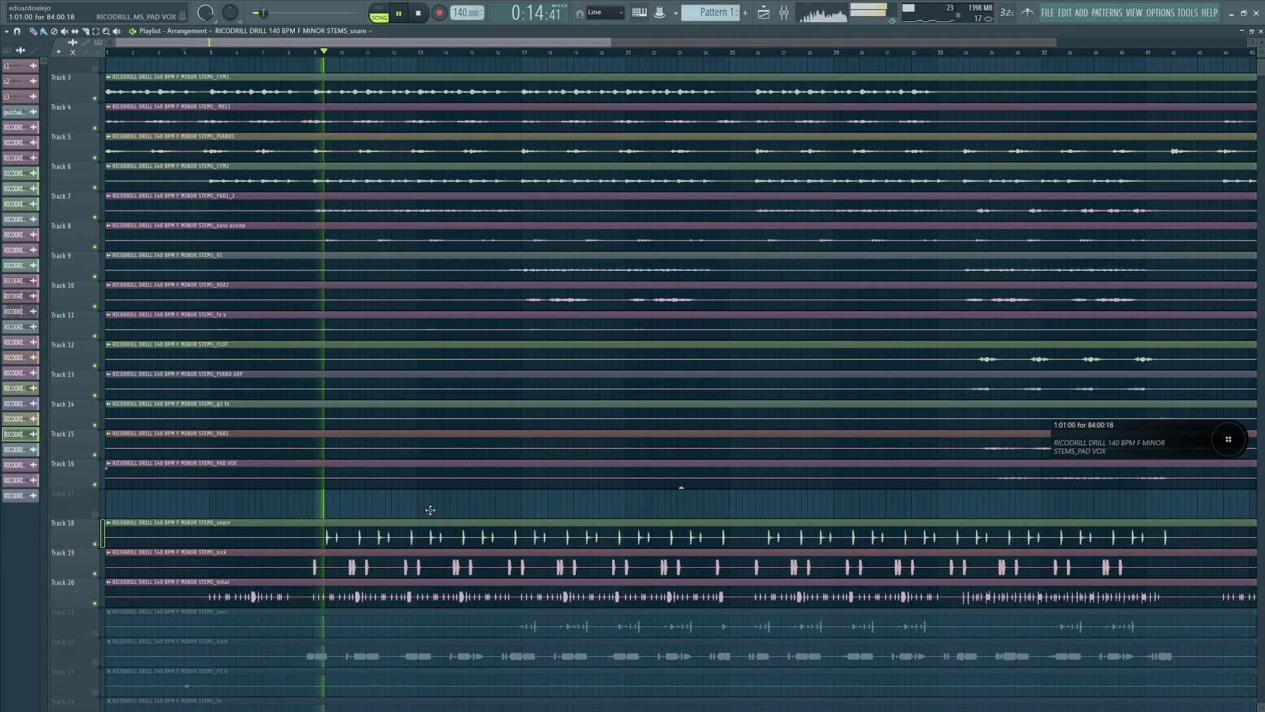
{"action": "right_click", "coordinate": [677, 479], "text": "ctrl"}
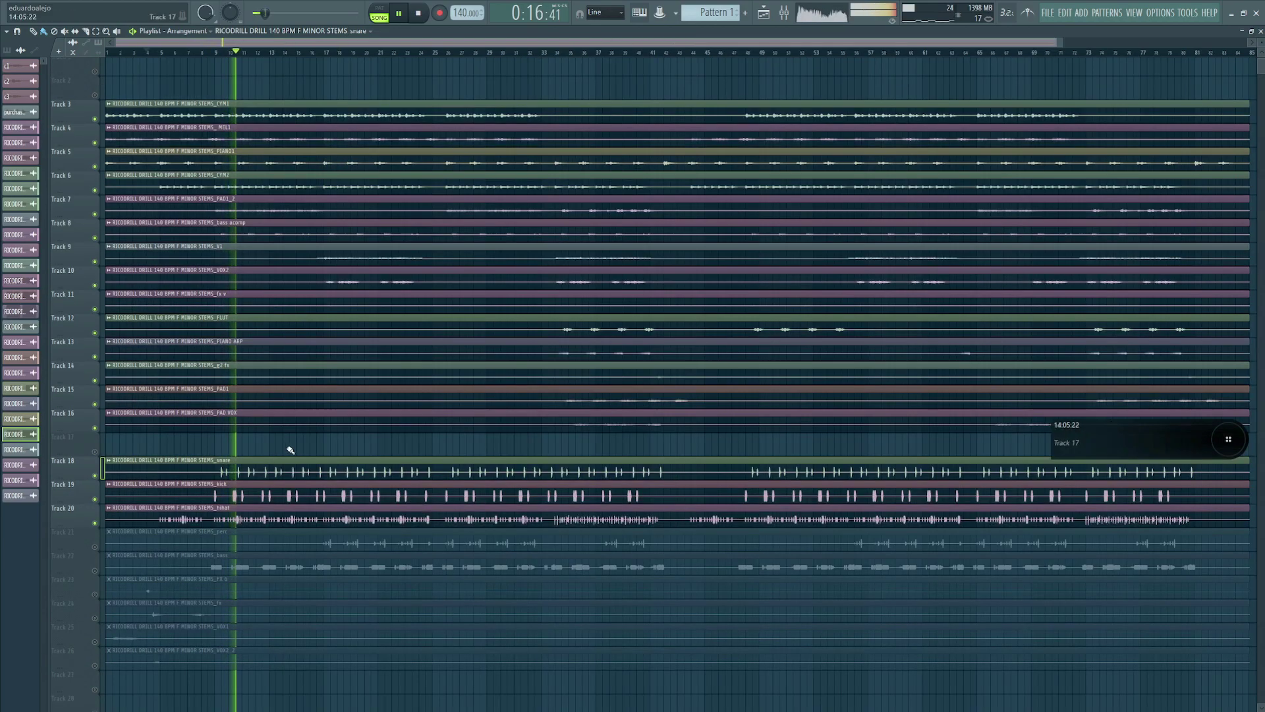
{"action": "key", "text": "space"}
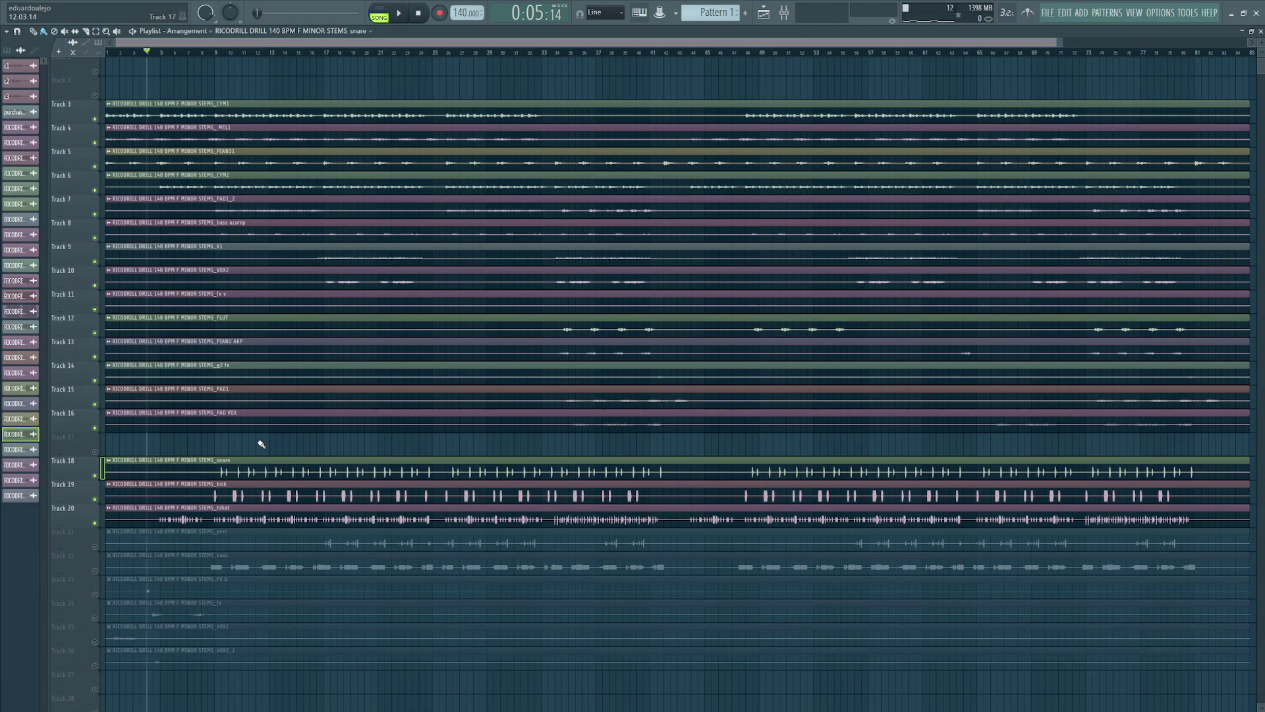
- Listen from bar 16 to how the perc stem on track 21 enters over the other stems
{"action": "left_click", "coordinate": [310, 51]}
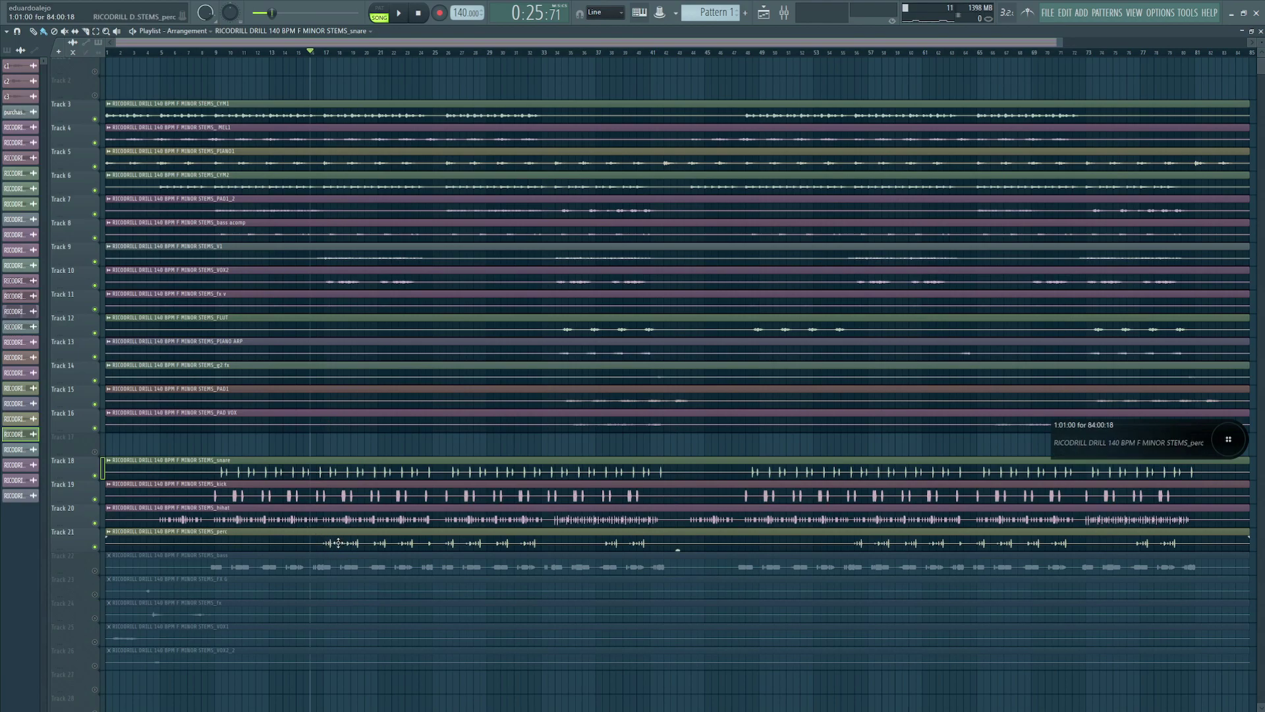
{"action": "key", "text": "space"}
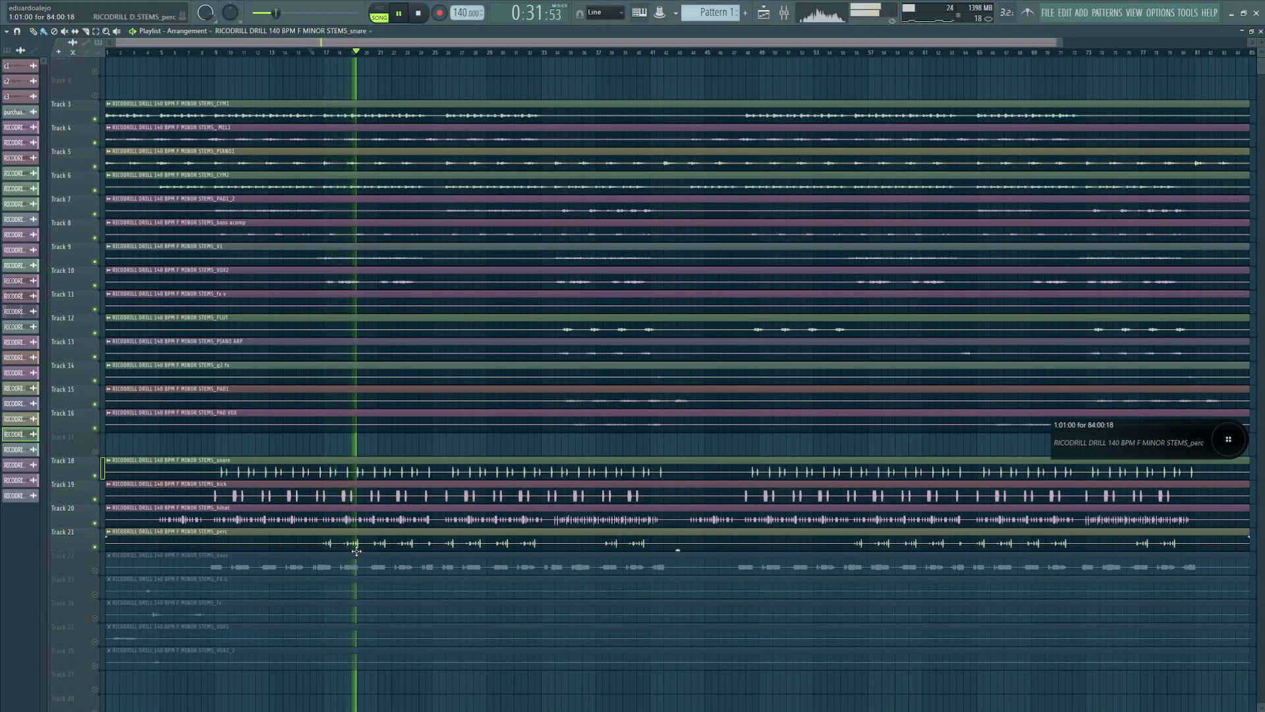
{"action": "key", "text": "space"}
- Unmute the bass stem on track 22 and play the combined drums and melodies from bar 5
{"action": "left_click", "coordinate": [95, 571]}
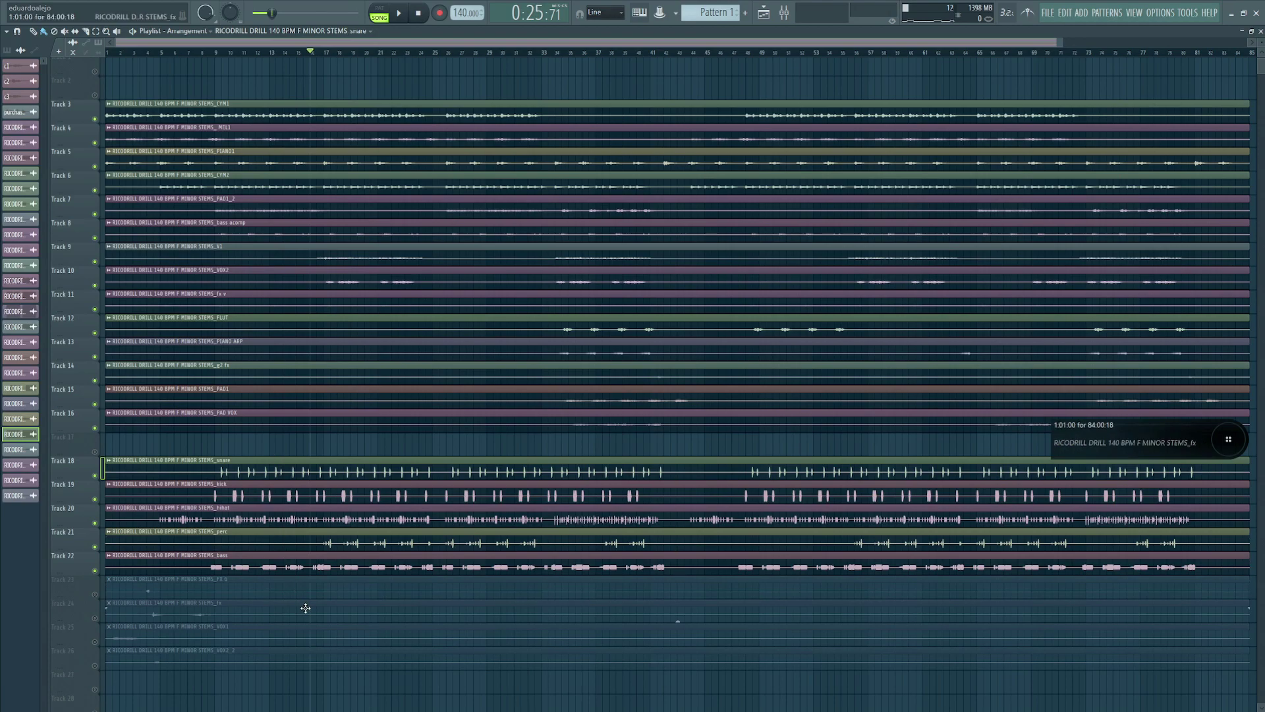
{"action": "left_click", "coordinate": [201, 52]}
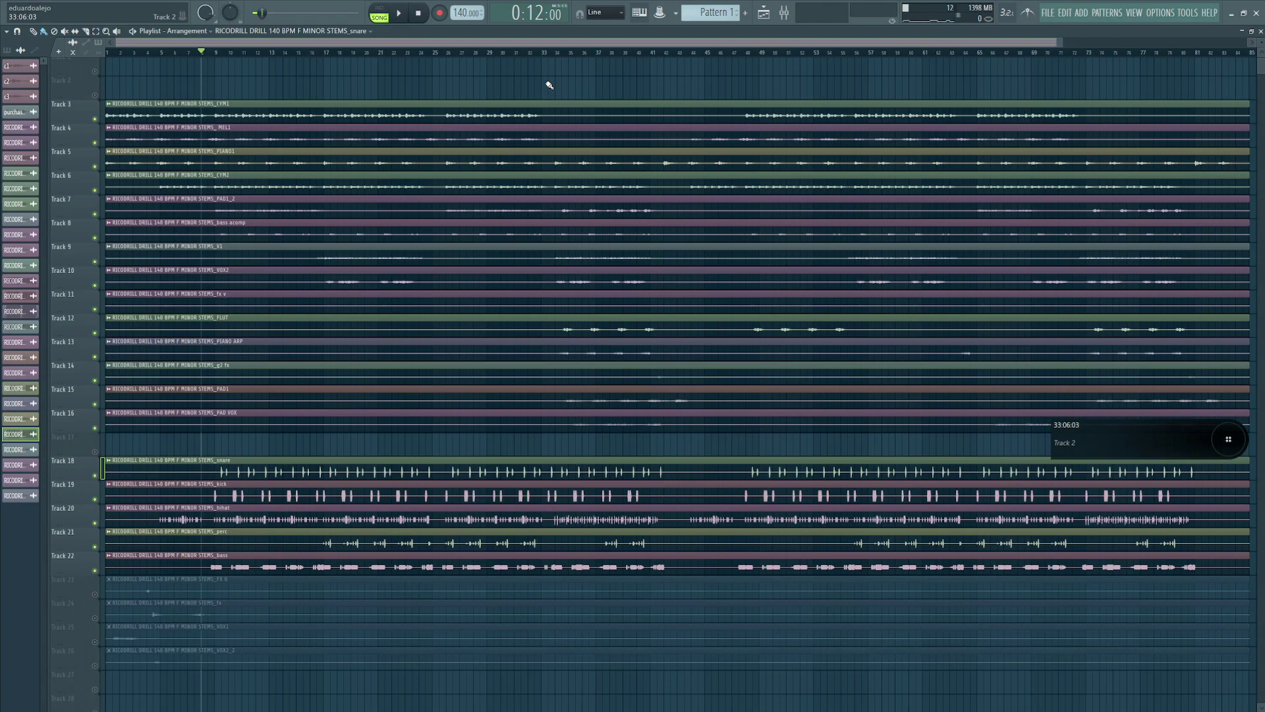
{"action": "left_click", "coordinate": [161, 54]}
{"action": "key", "text": "space"}
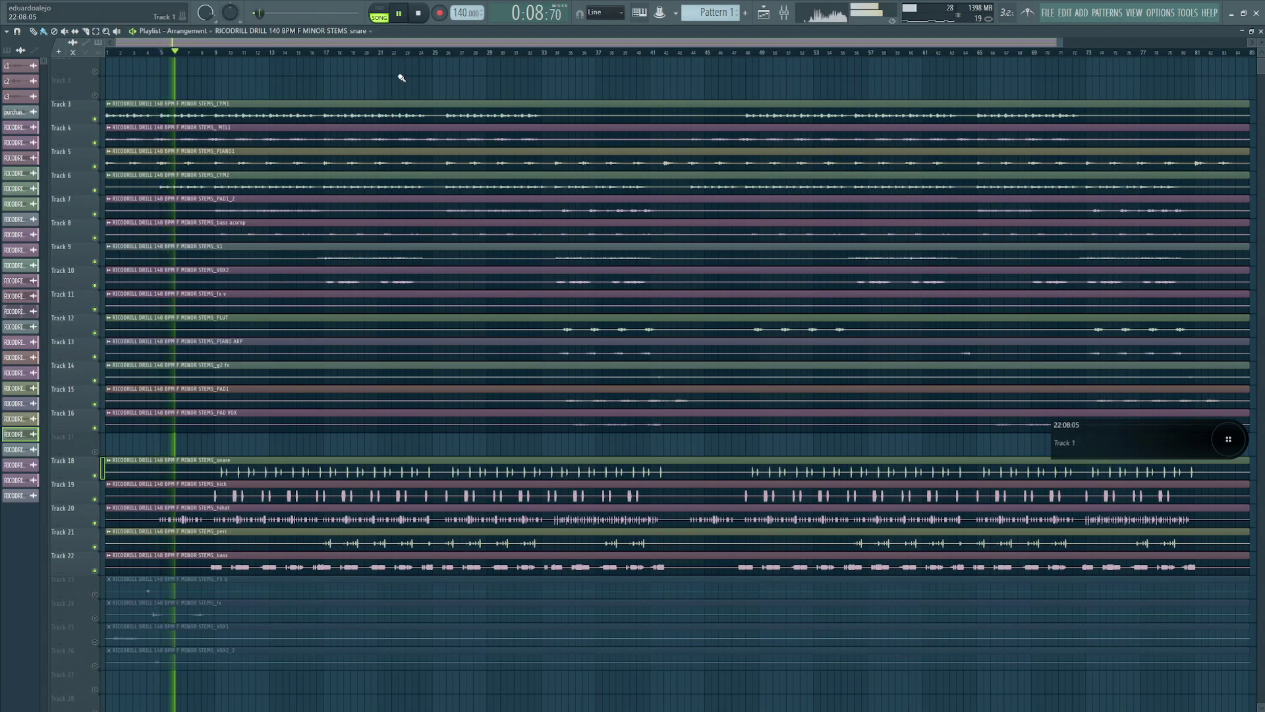
{"action": "key", "text": "space"}
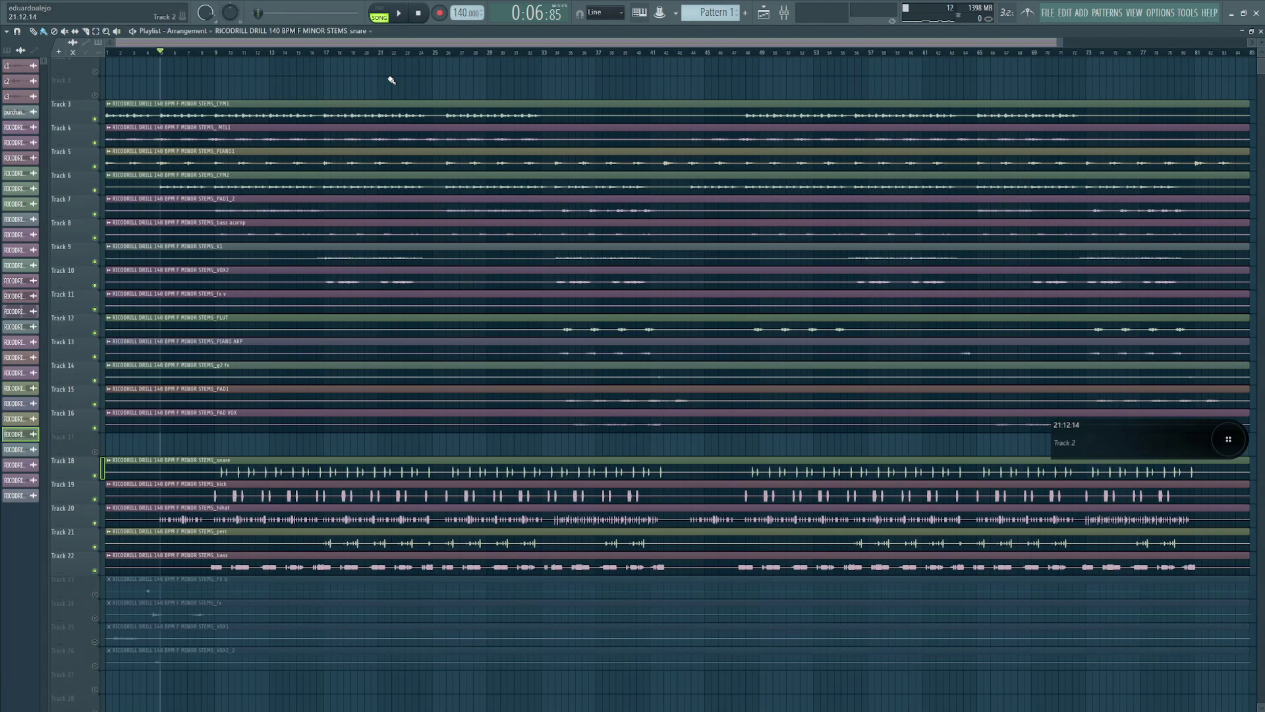
- Solo the bass stem on track 22, play it from bar 8, and examine its waveform up close
{"action": "left_click_drag", "start_coordinate": [322, 432], "coordinate": [122, 646]}
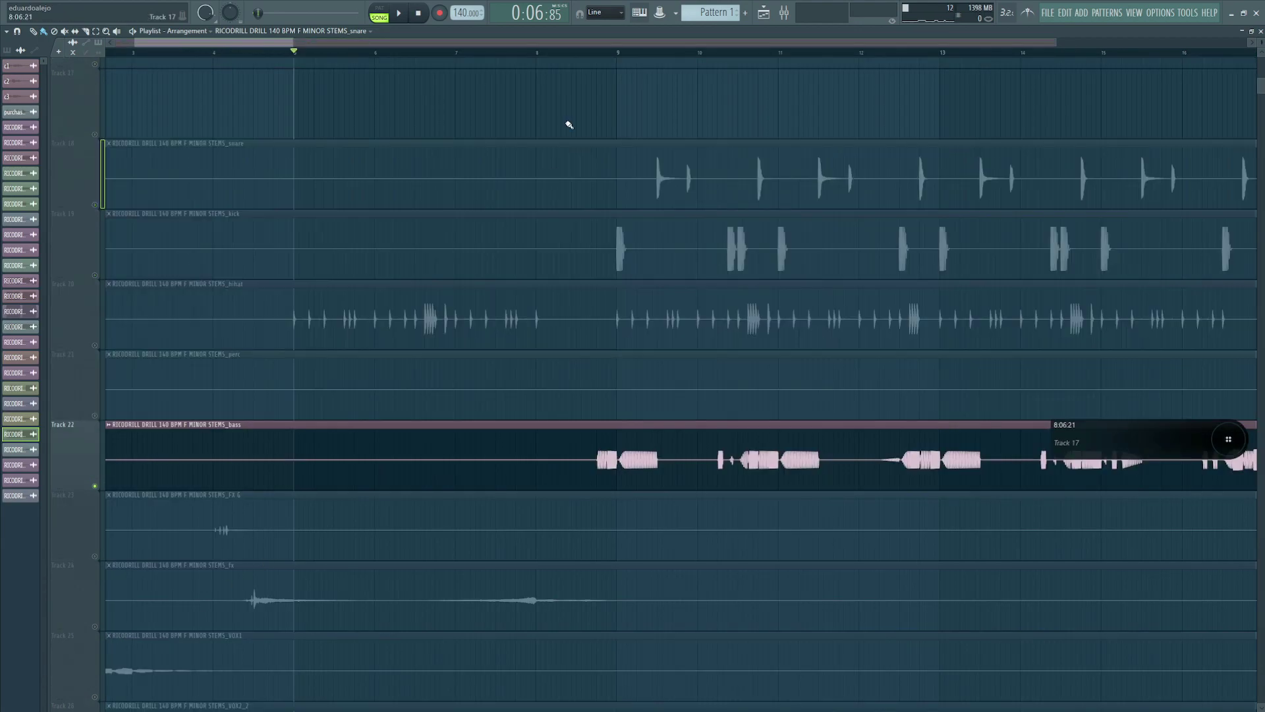
{"action": "left_click", "coordinate": [546, 52]}
{"action": "key", "text": "space"}
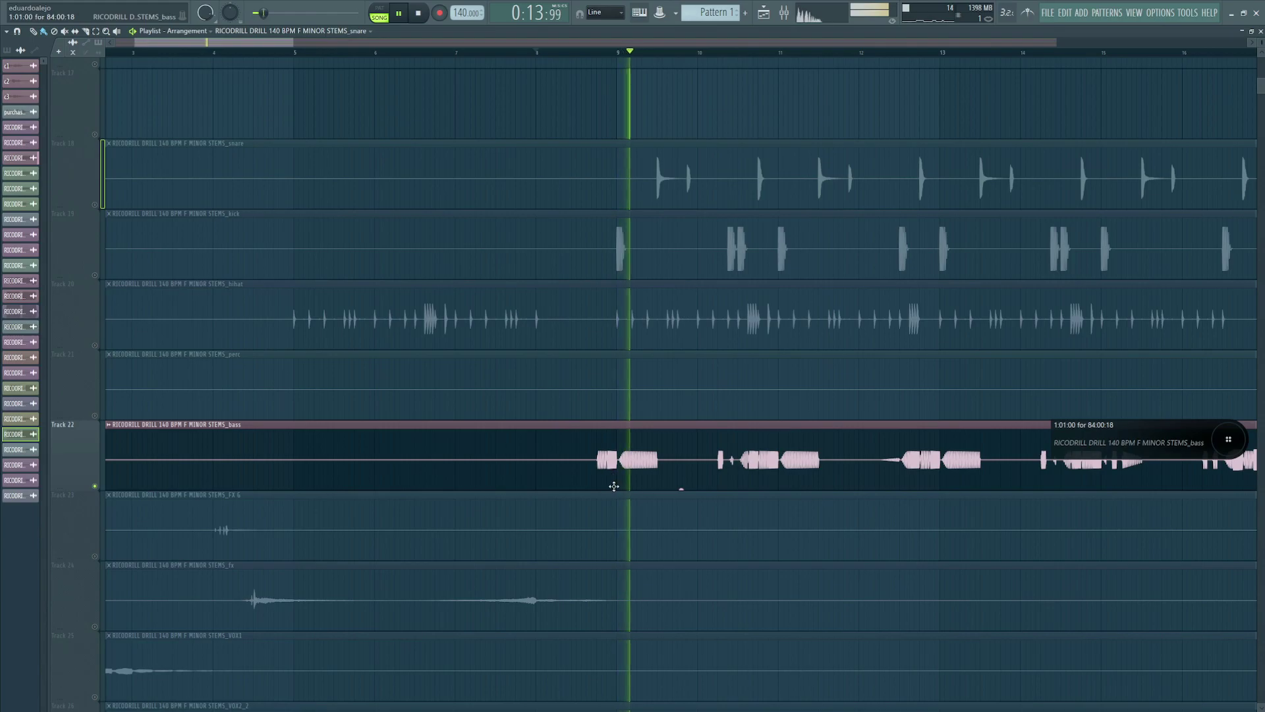
{"action": "right_click", "coordinate": [613, 402]}
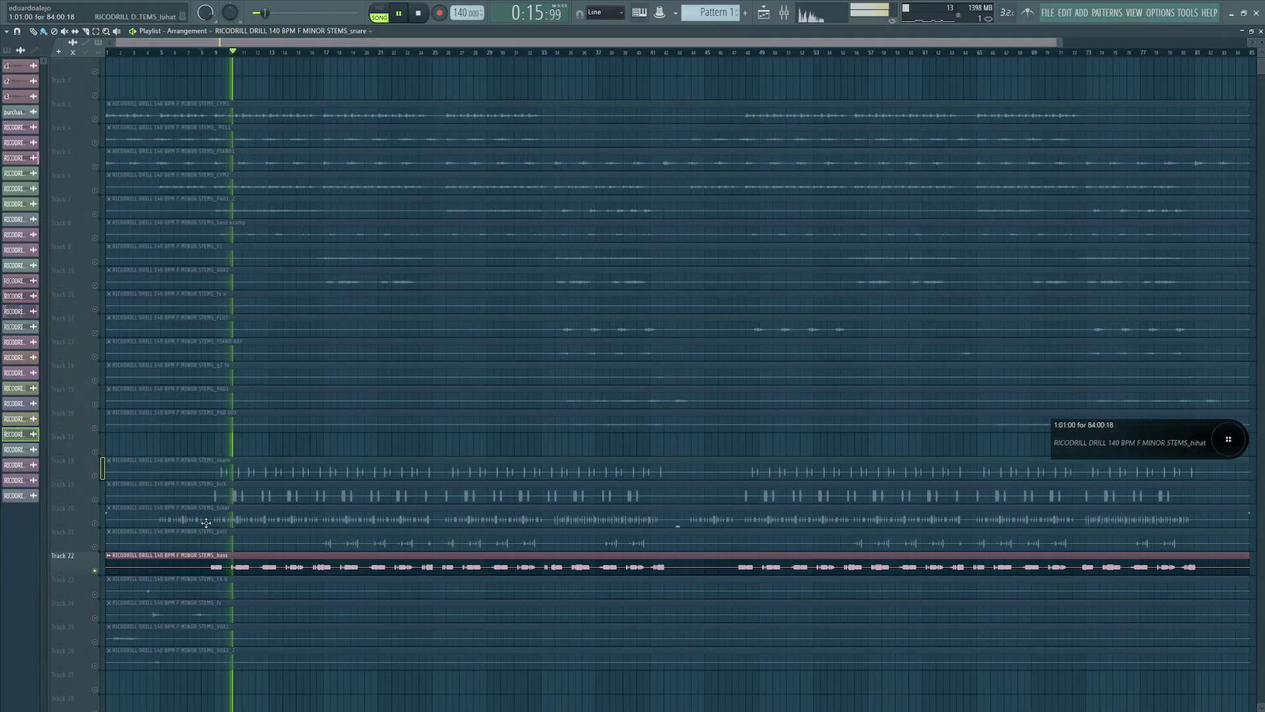
{"action": "left_click_drag", "start_coordinate": [326, 486], "coordinate": [204, 599]}
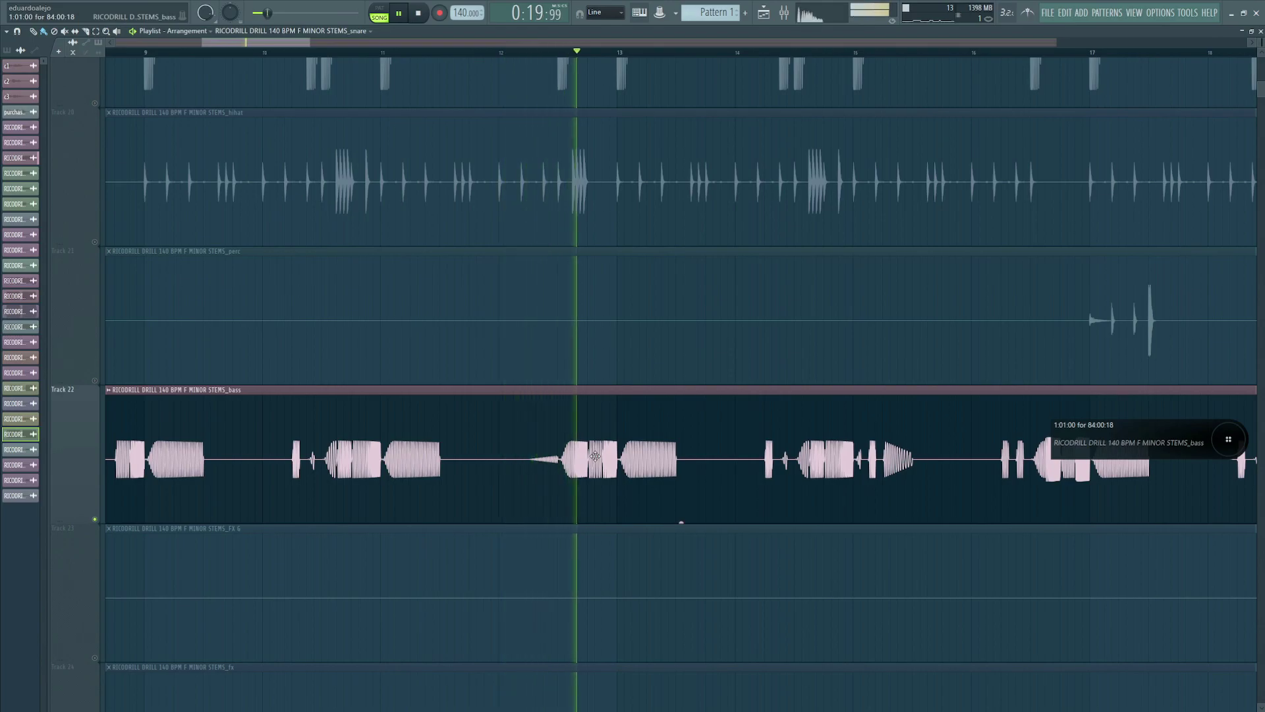
{"action": "key", "text": "space"}
{"action": "left_click_drag", "start_coordinate": [526, 464], "coordinate": [583, 448]}
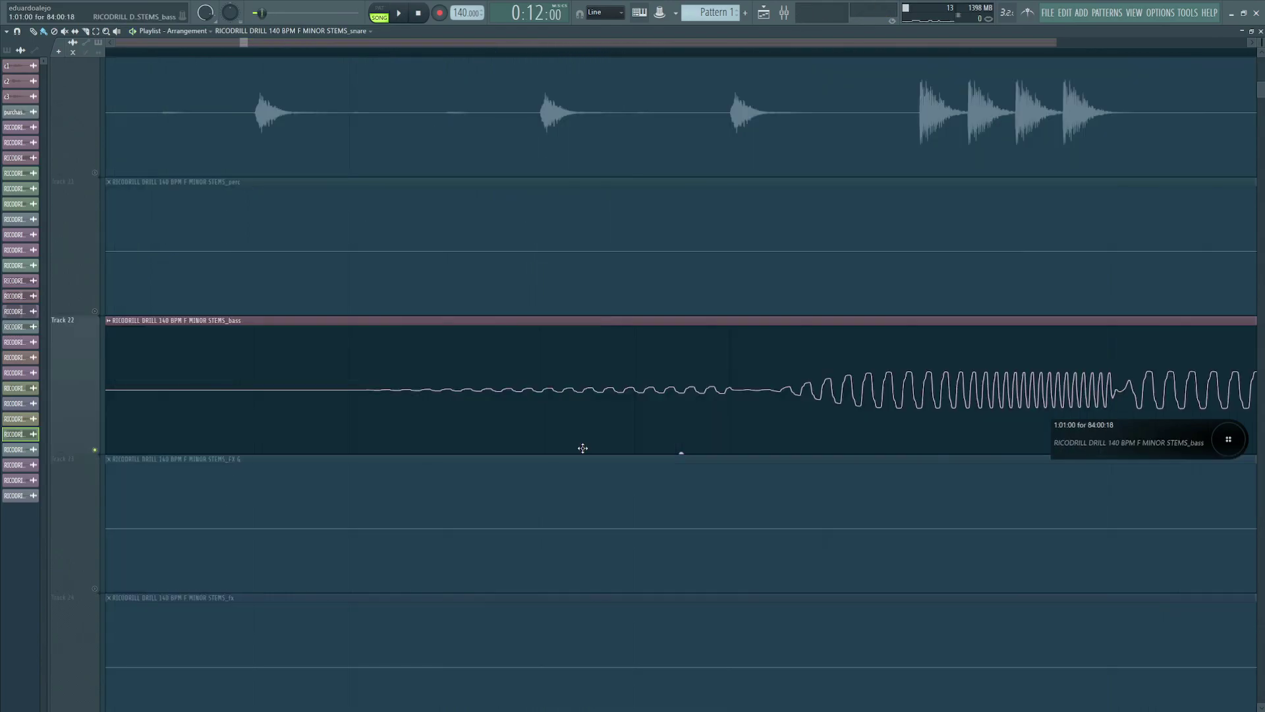
{"action": "right_click", "coordinate": [472, 414], "text": "ctrl"}
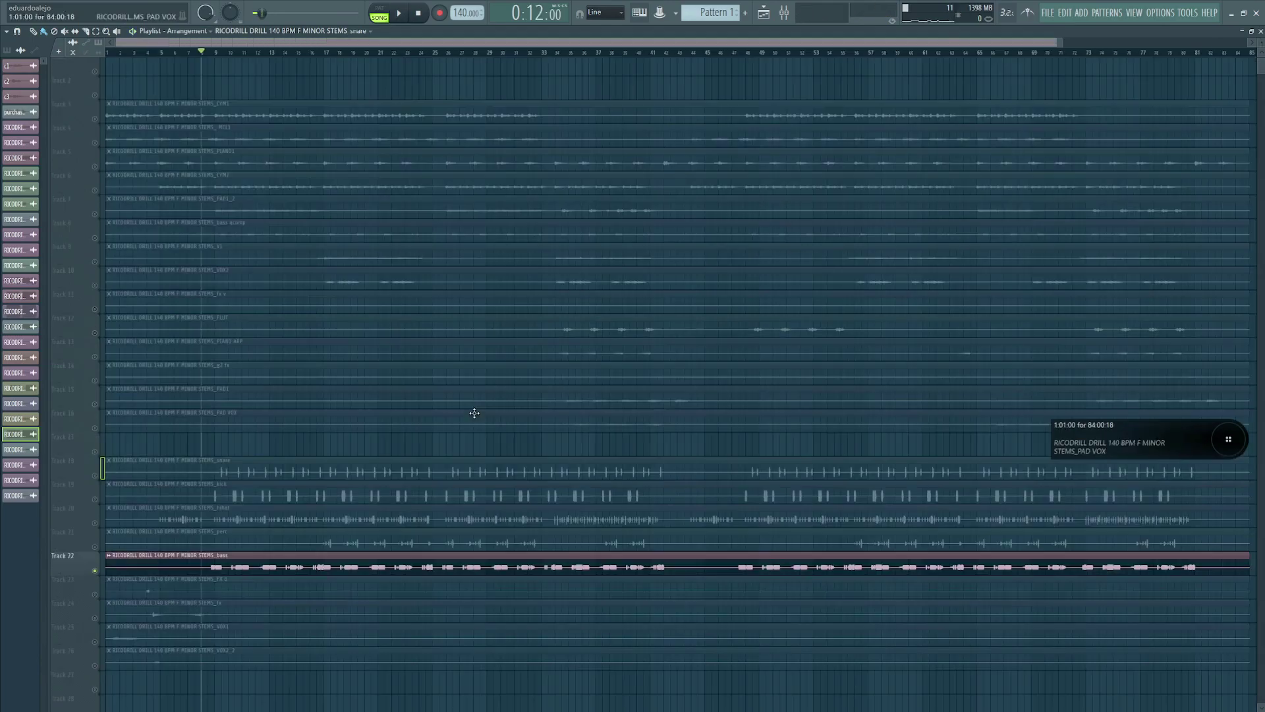
- Play the drums and bass on tracks 18 to 22 from bar 8, first without and again with the melodic stems
{"action": "left_click_drag", "start_coordinate": [194, 456], "coordinate": [425, 591]}
{"action": "key", "text": "space"}
{"action": "left_click", "coordinate": [422, 52]}
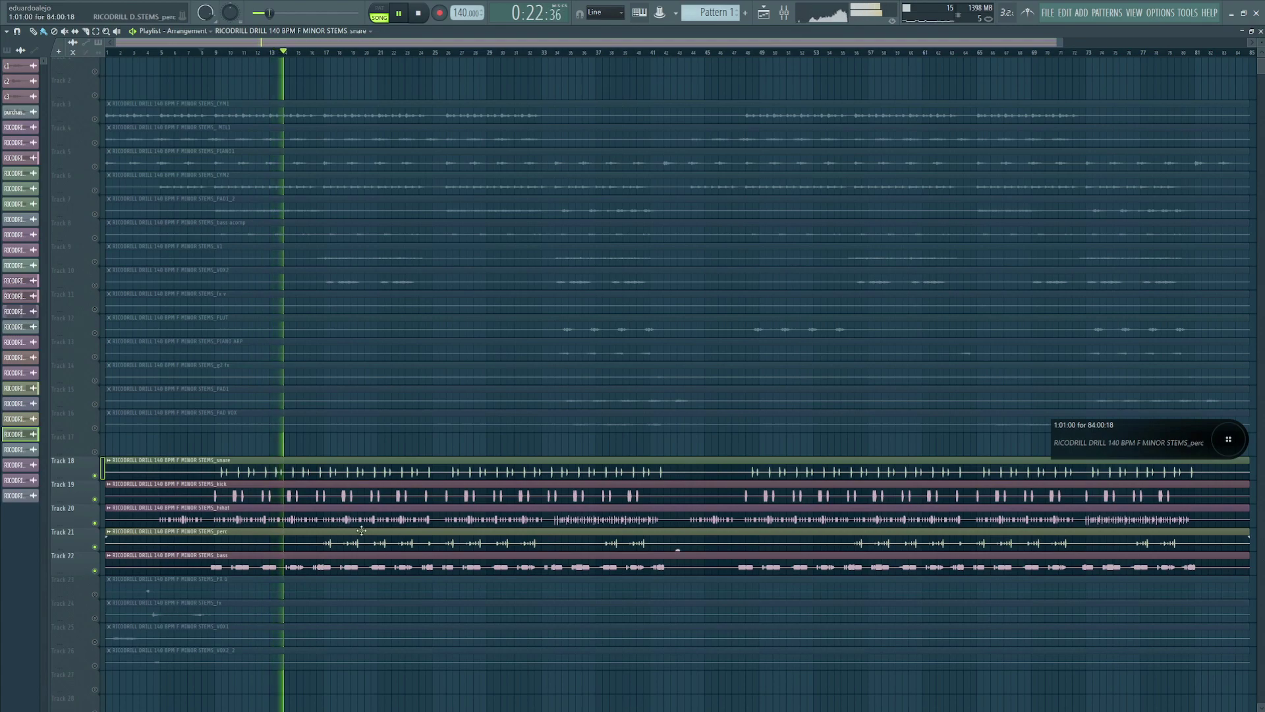
{"action": "key", "text": "space"}
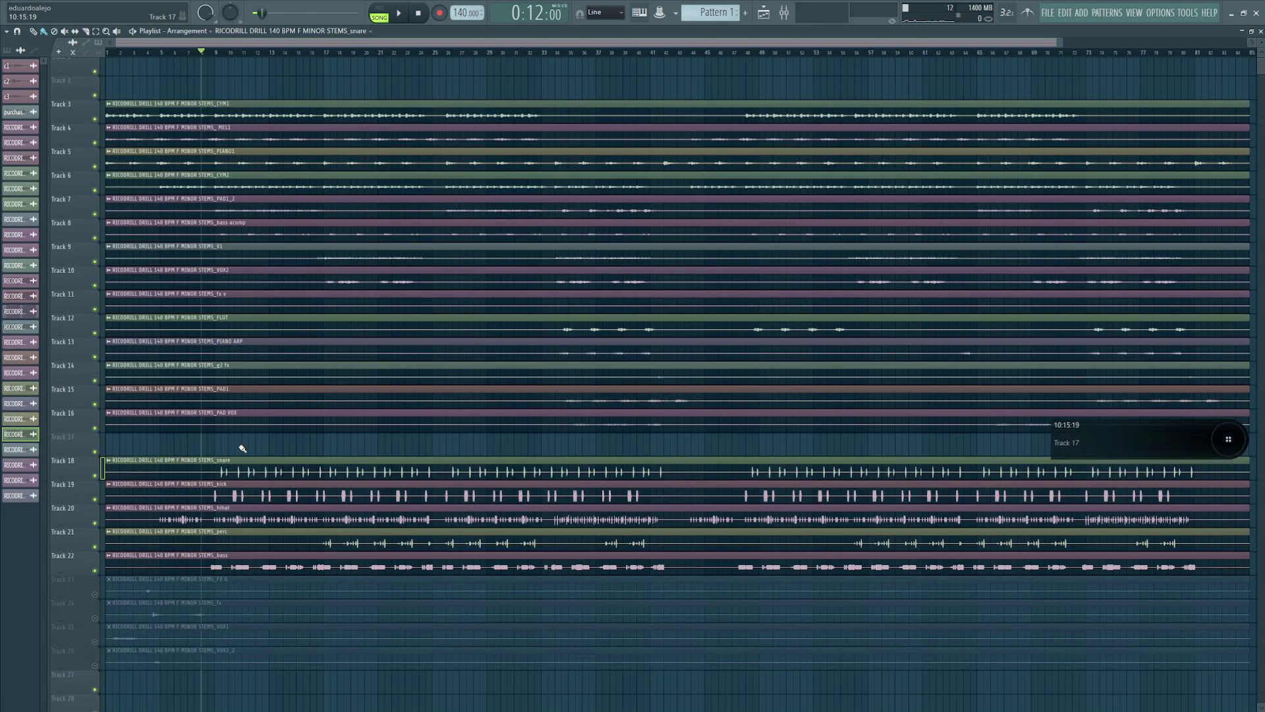
{"action": "key", "text": "space"}
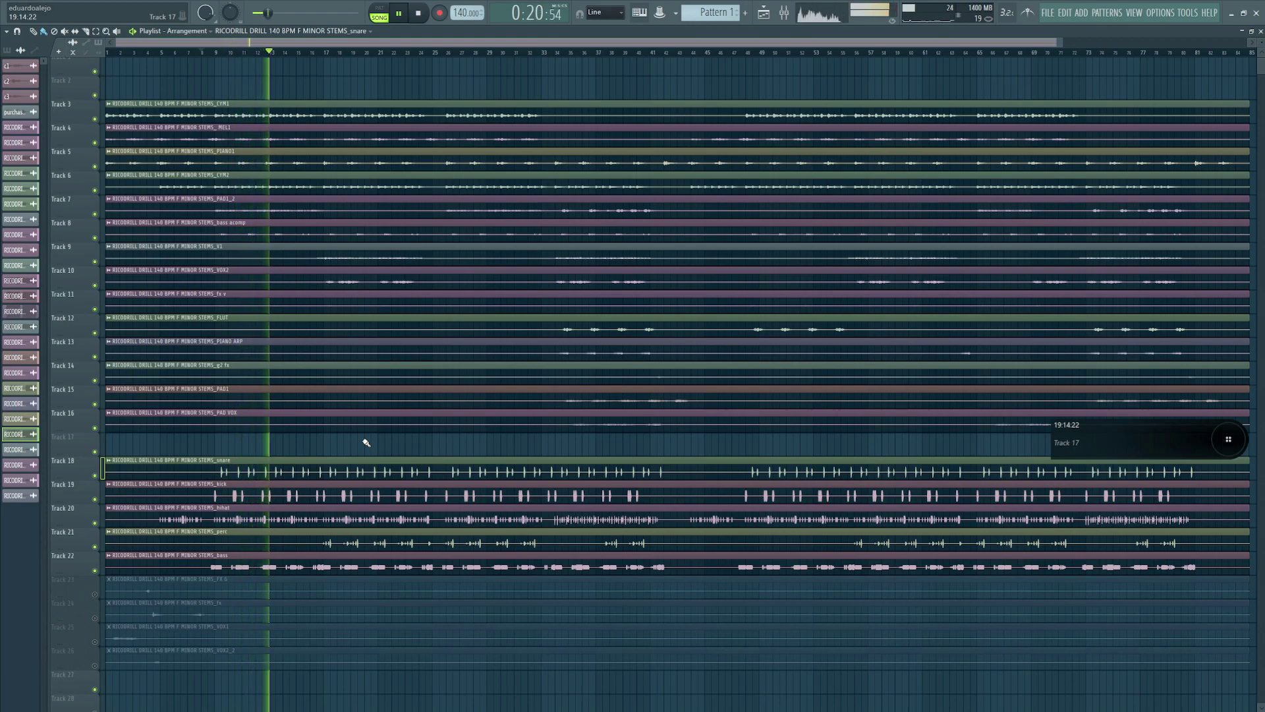
{"action": "key", "text": "space"}
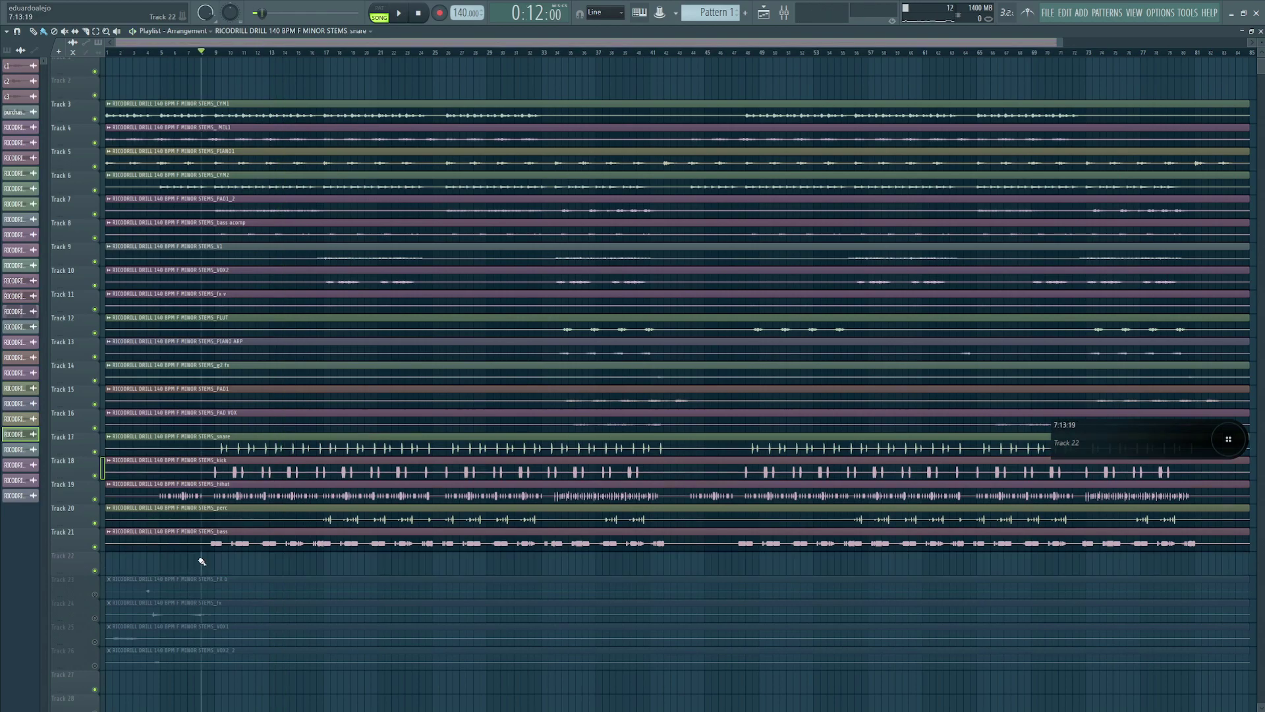
- Move the four FX and vocal clips on tracks 23 to 26 up one track to tracks 22 to 25
{"action": "left_click_drag", "start_coordinate": [198, 574], "coordinate": [260, 659]}
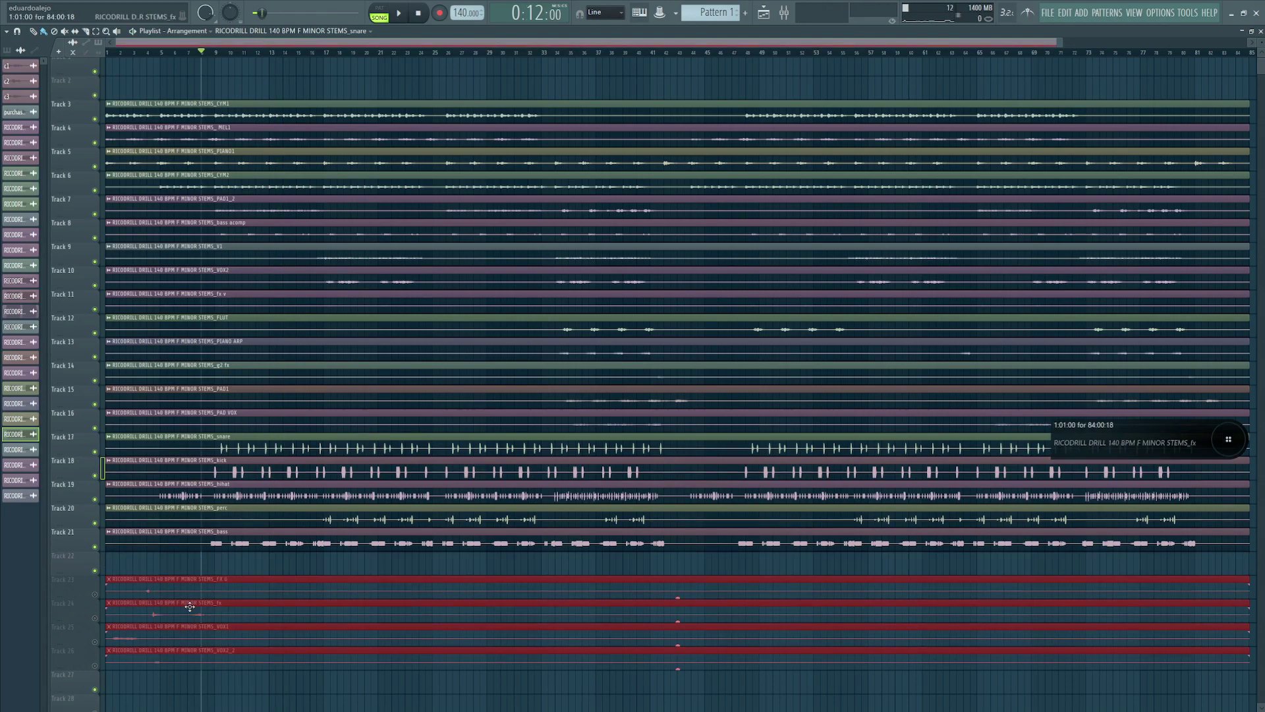
{"action": "left_click_drag", "start_coordinate": [193, 579], "coordinate": [189, 557]}
{"action": "left_click", "coordinate": [177, 659]}
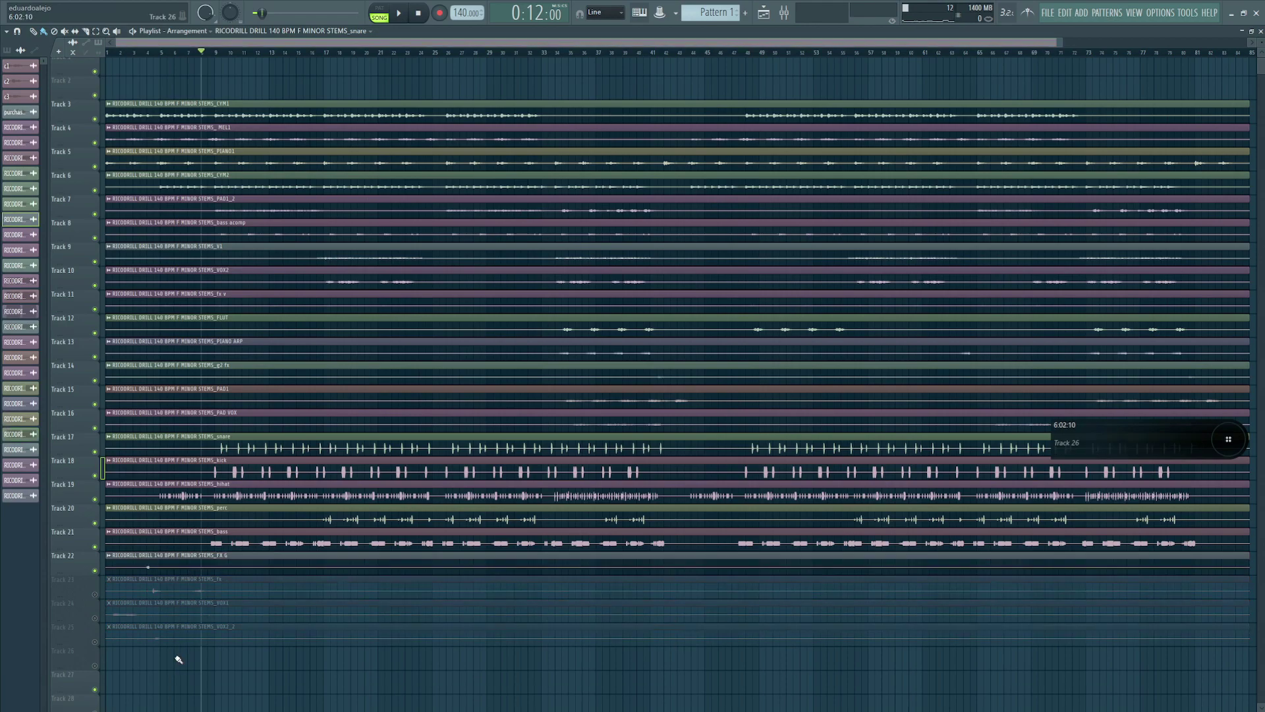
- Play the arrangement from bar 3 to hear the FX G stem on track 22 in the intro
{"action": "left_click_drag", "start_coordinate": [346, 269], "coordinate": [36, 641]}
{"action": "left_click", "coordinate": [241, 51]}
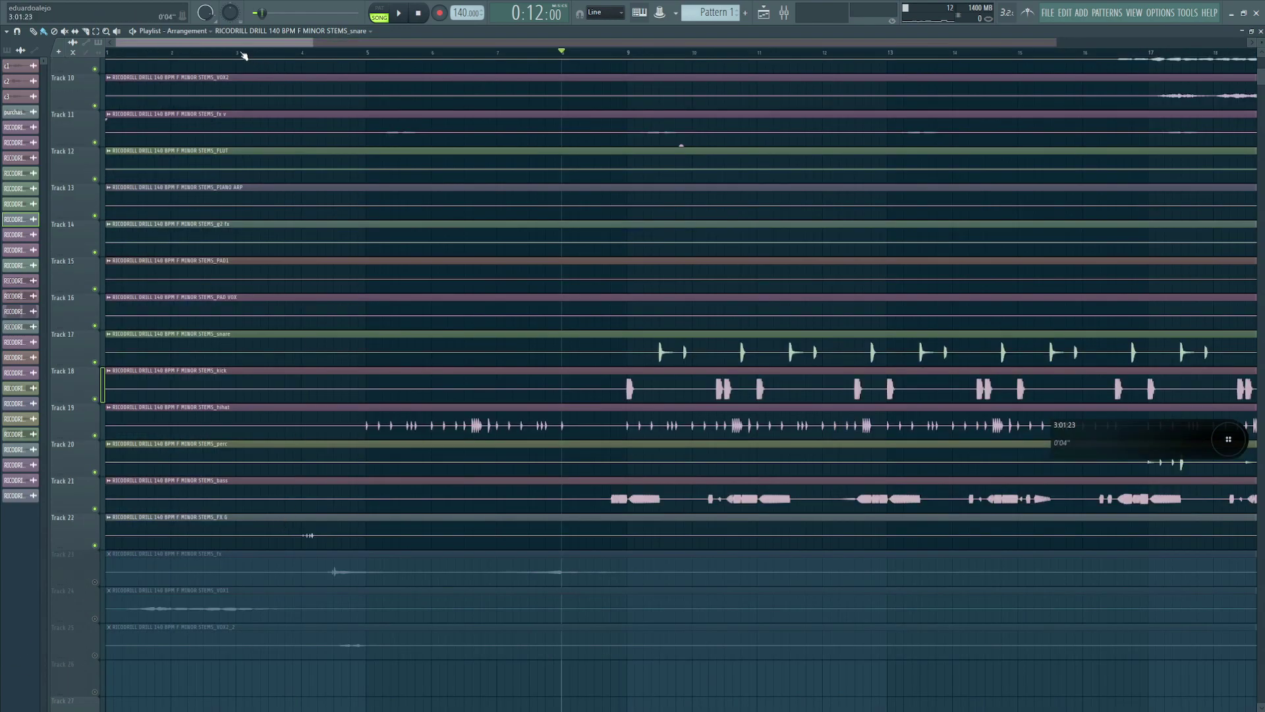
{"action": "key", "text": "space"}
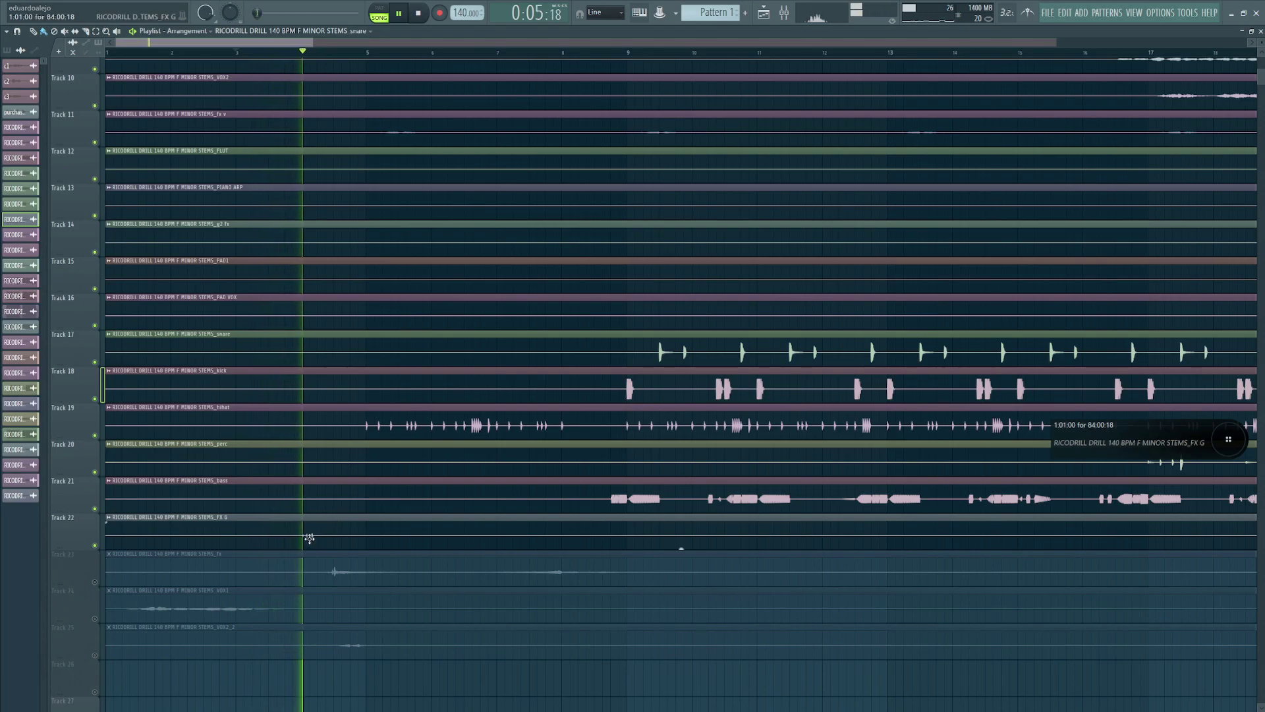
{"action": "key", "text": "space"}
- Unmute the fx stem on track 23 and play it from bar 3, and unmute the VOX1 stem on track 24 and play from the start
{"action": "left_click", "coordinate": [95, 583]}
{"action": "key", "text": "space"}
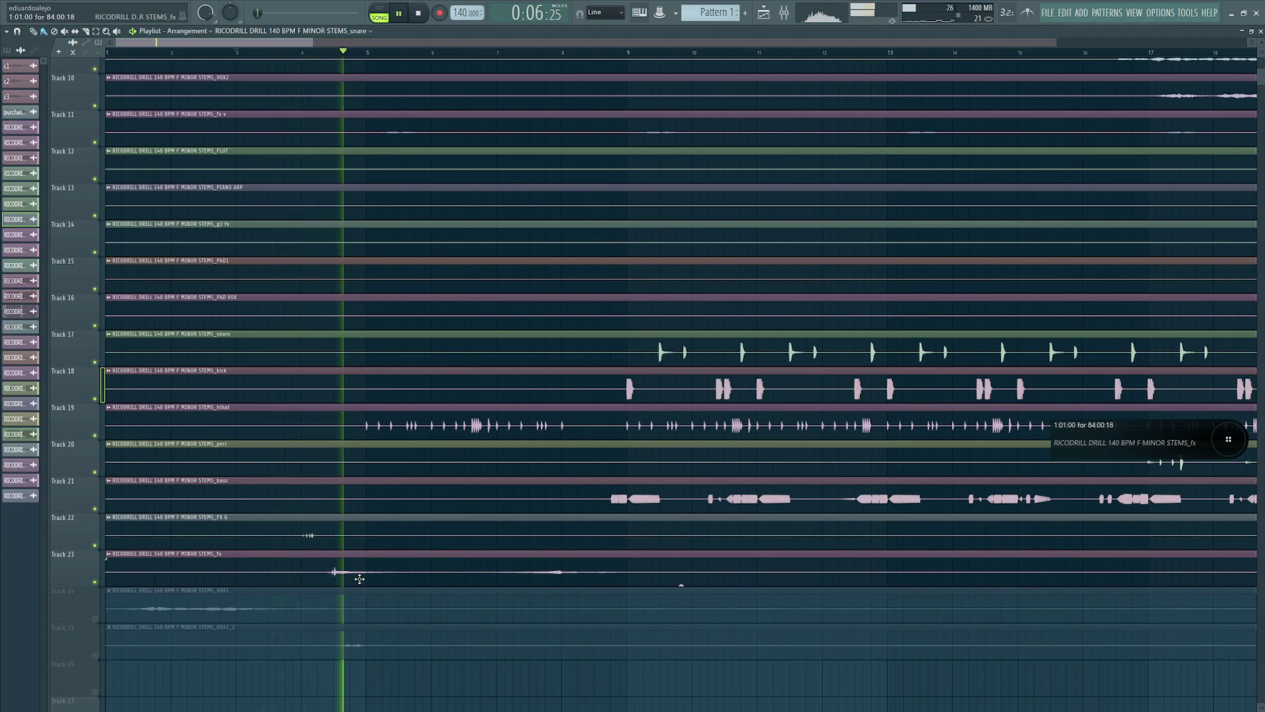
{"action": "key", "text": "space"}
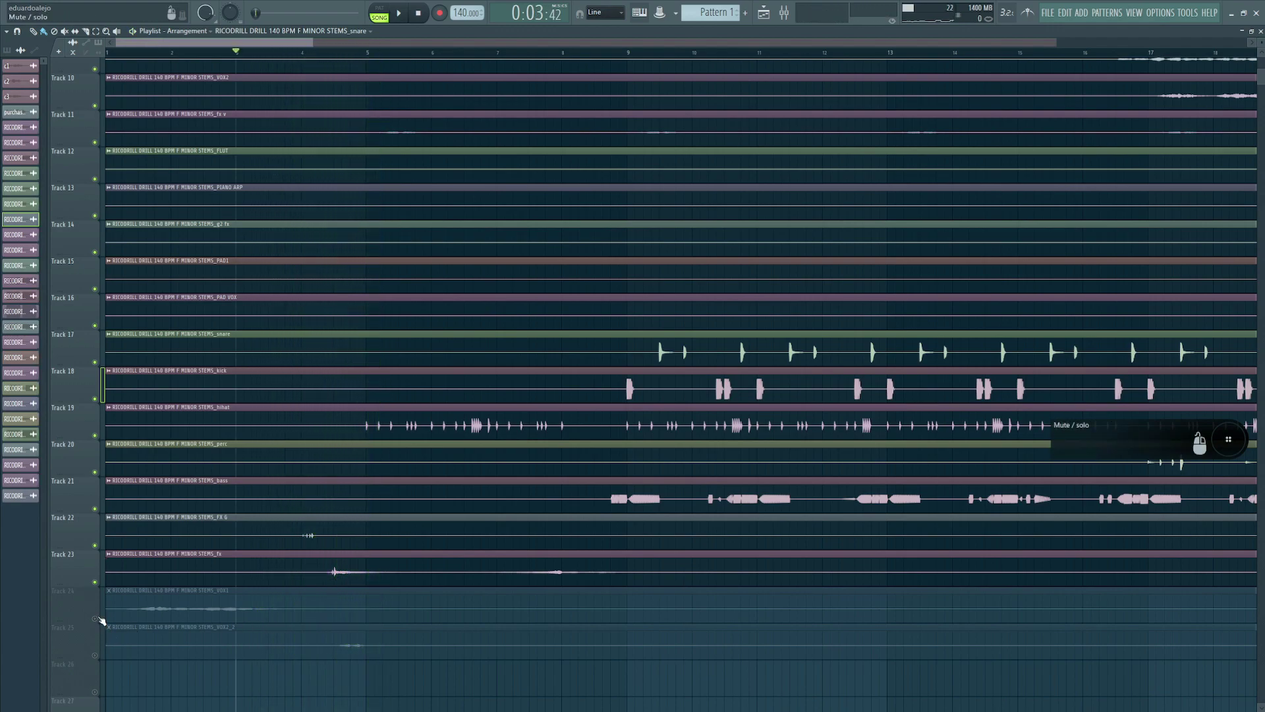
{"action": "left_click", "coordinate": [96, 619]}
{"action": "left_click", "coordinate": [119, 52]}
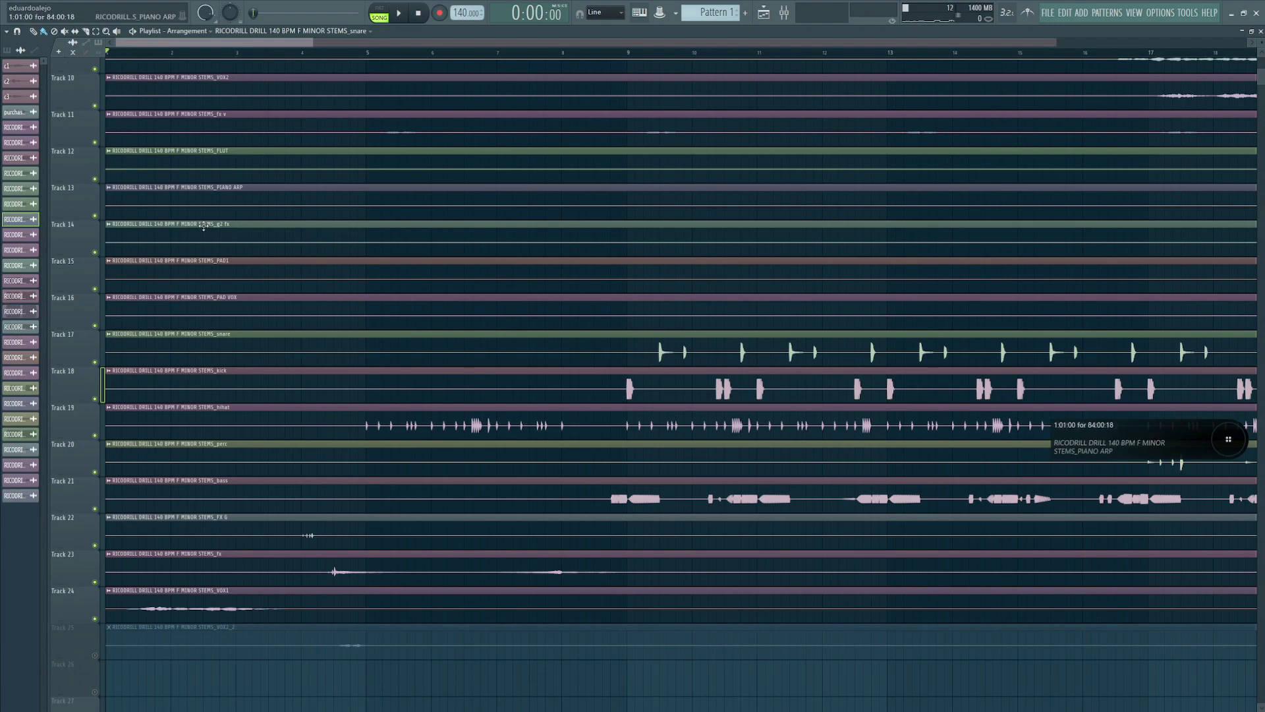
{"action": "key", "text": "space"}
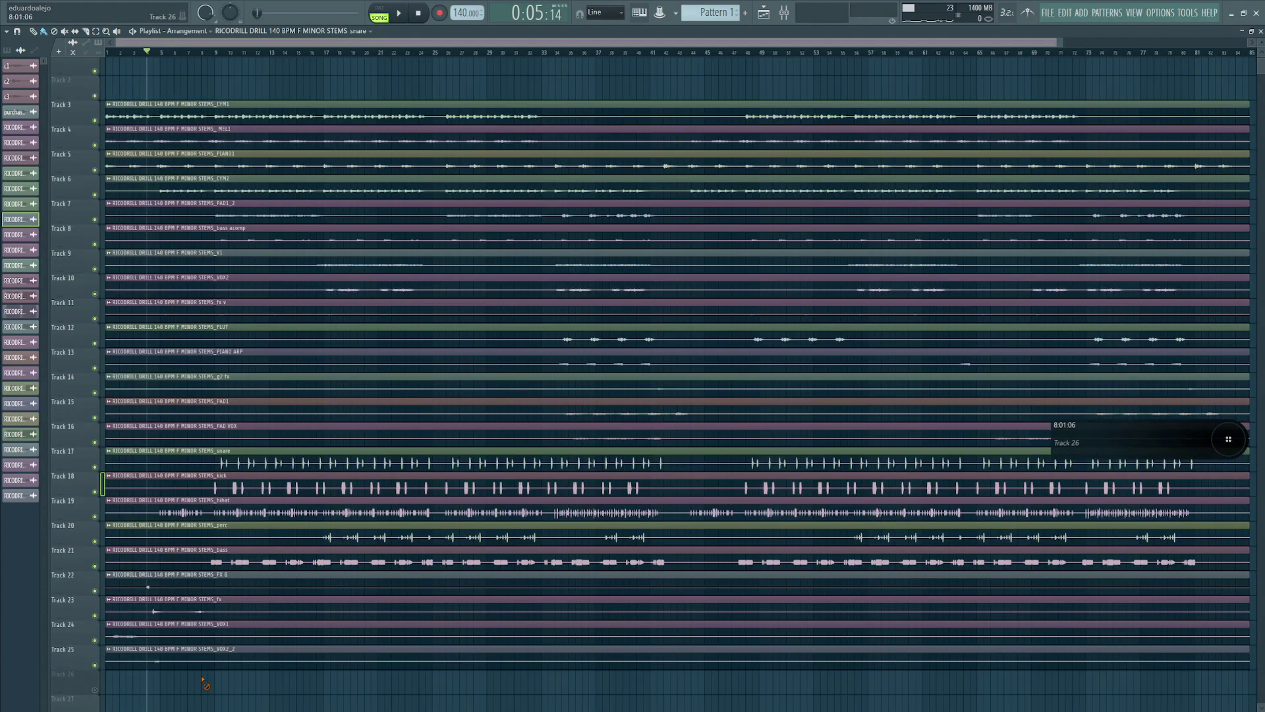
- Delete the four FX and vocal clips from tracks 22 to 25
{"action": "right_click", "coordinate": [206, 655]}
{"action": "right_click", "coordinate": [211, 630]}
{"action": "right_click", "coordinate": [216, 605]}
{"action": "right_click", "coordinate": [221, 580]}
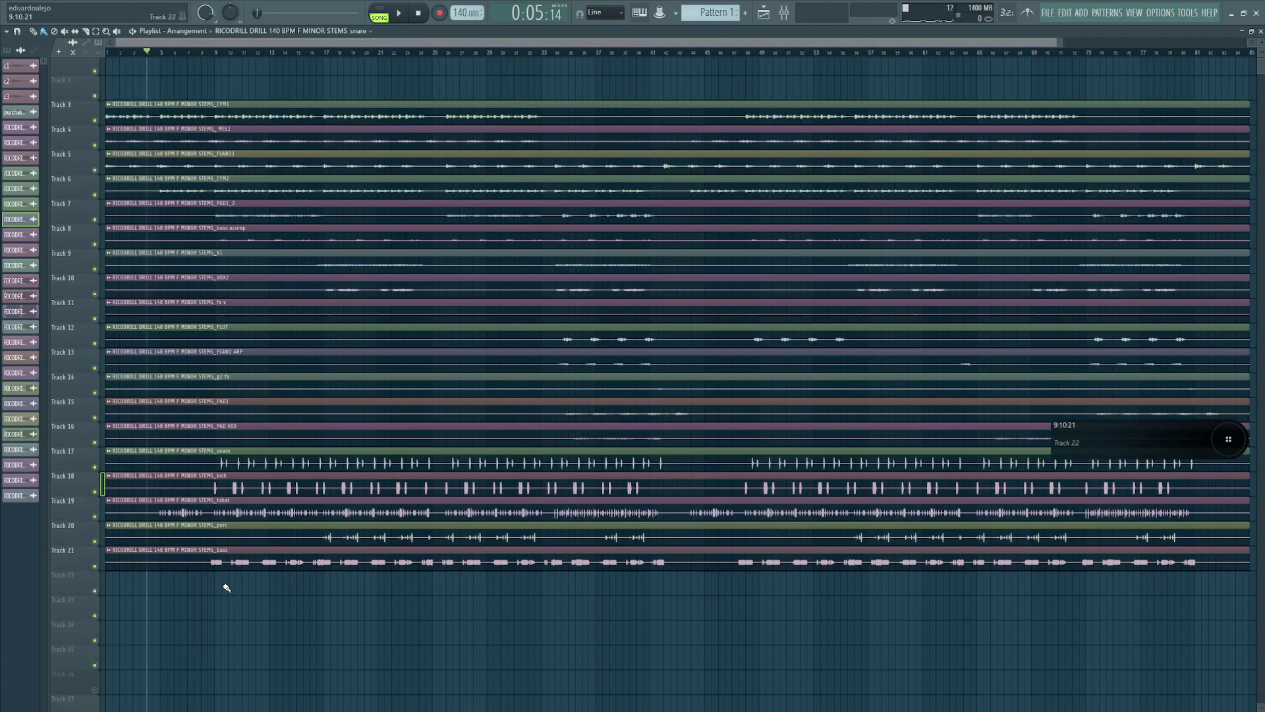
- Play the intro from bar 1 without the FX and vocal clips
{"action": "key", "text": "space"}
{"action": "key", "text": "space"}
{"action": "left_click", "coordinate": [125, 54]}
{"action": "left_click_drag", "start_coordinate": [122, 56], "coordinate": [107, 54]}
{"action": "key", "text": "space"}
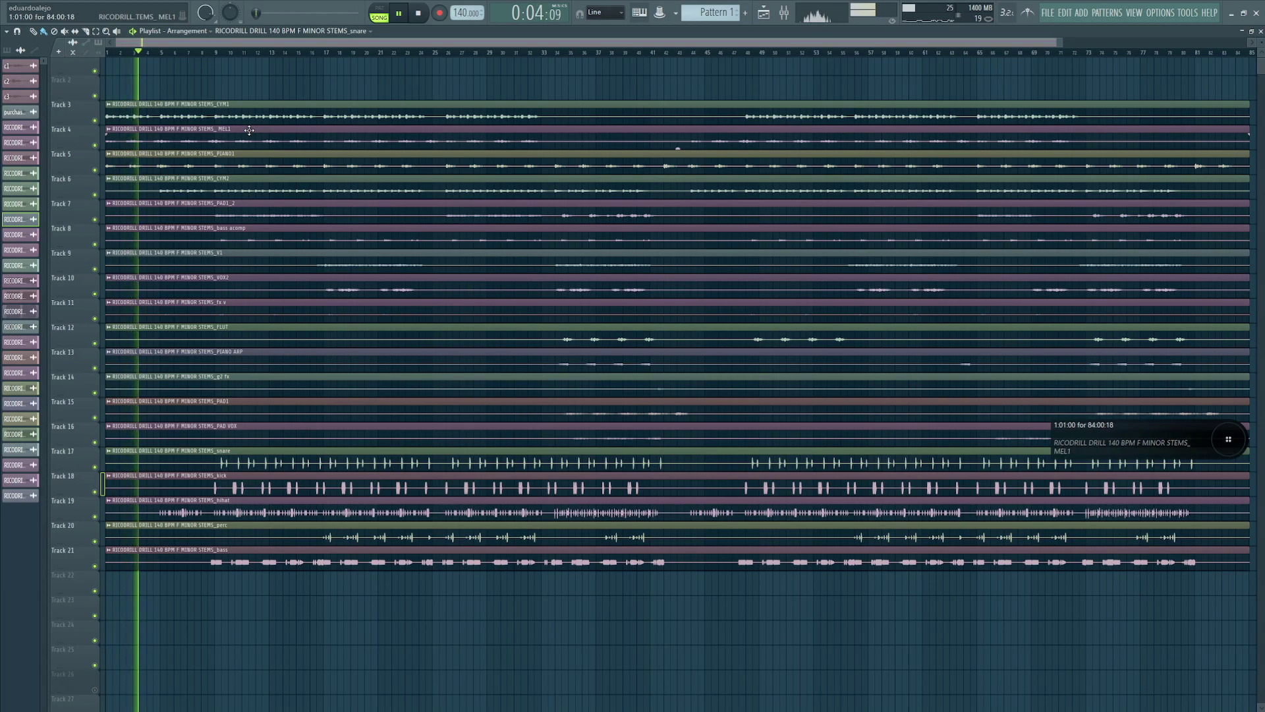
{"action": "key", "text": "space"}
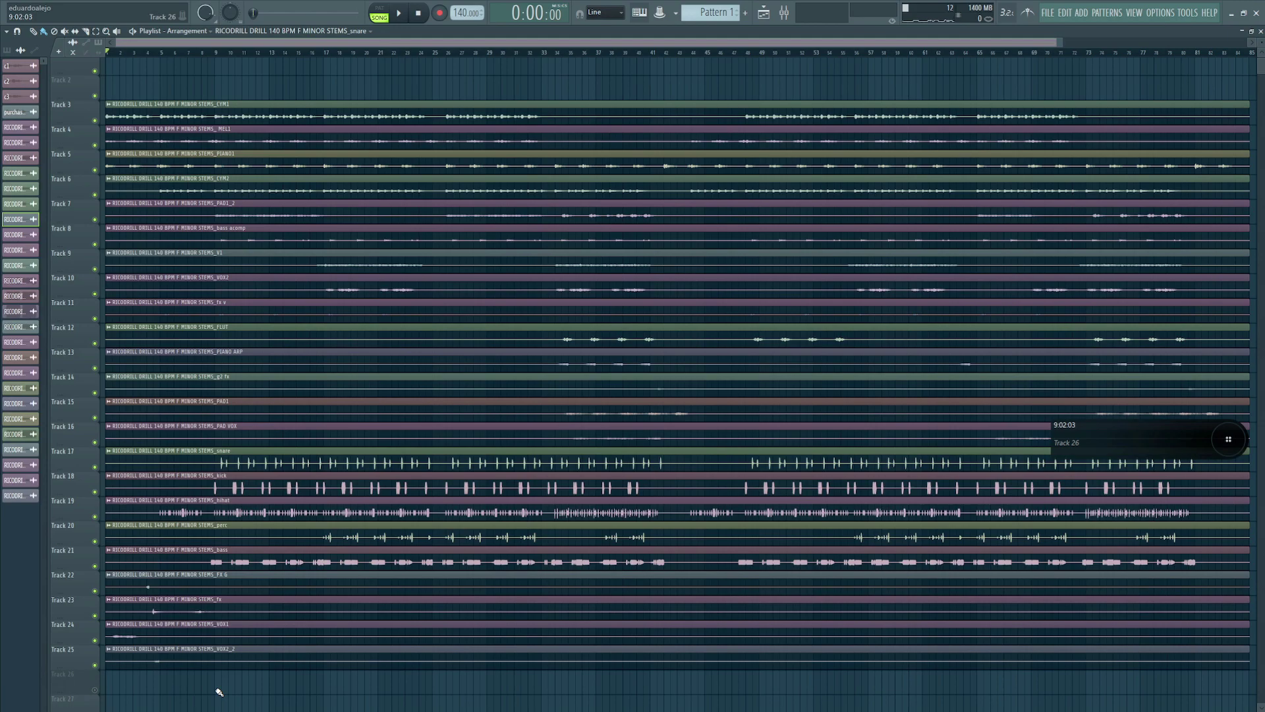
- Mark bars 1 to 8 as the intro section with a time selection, leaving the clips deselected
{"action": "left_click_drag", "start_coordinate": [243, 569], "coordinate": [956, 670]}
{"action": "right_click", "coordinate": [737, 546]}
{"action": "left_click_drag", "start_coordinate": [216, 55], "coordinate": [202, 58]}
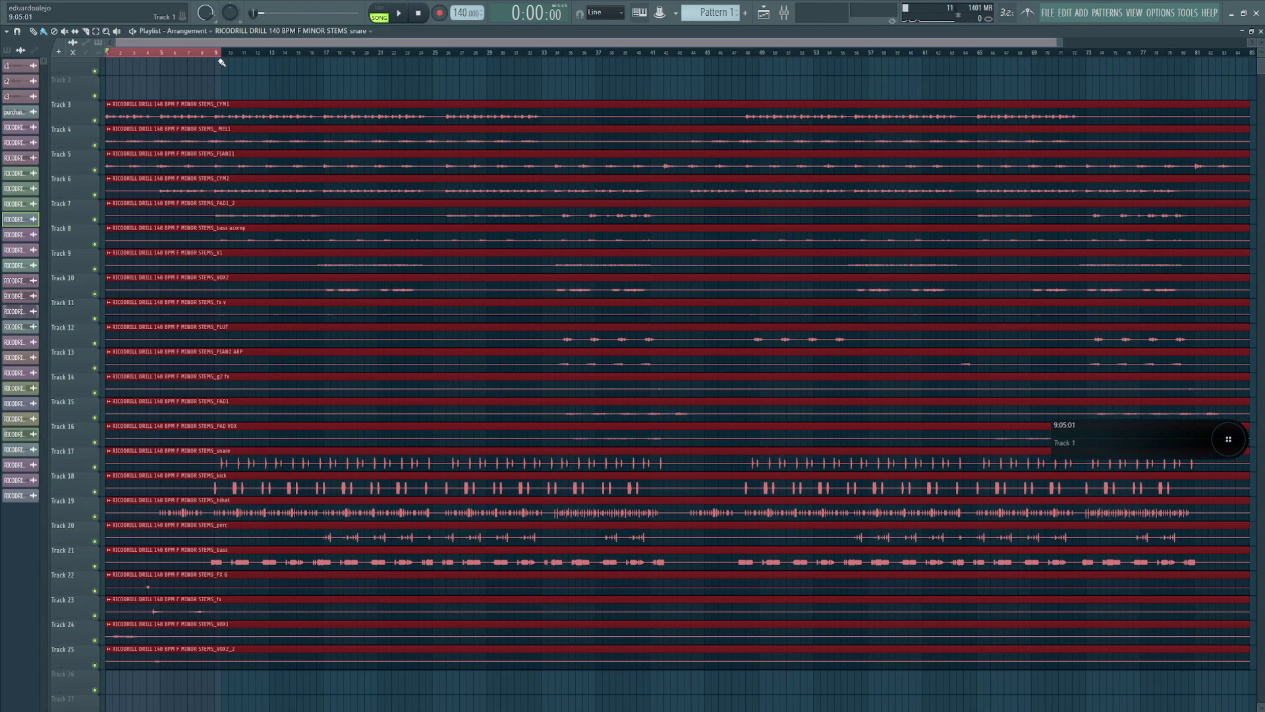
{"action": "left_click", "coordinate": [169, 84]}
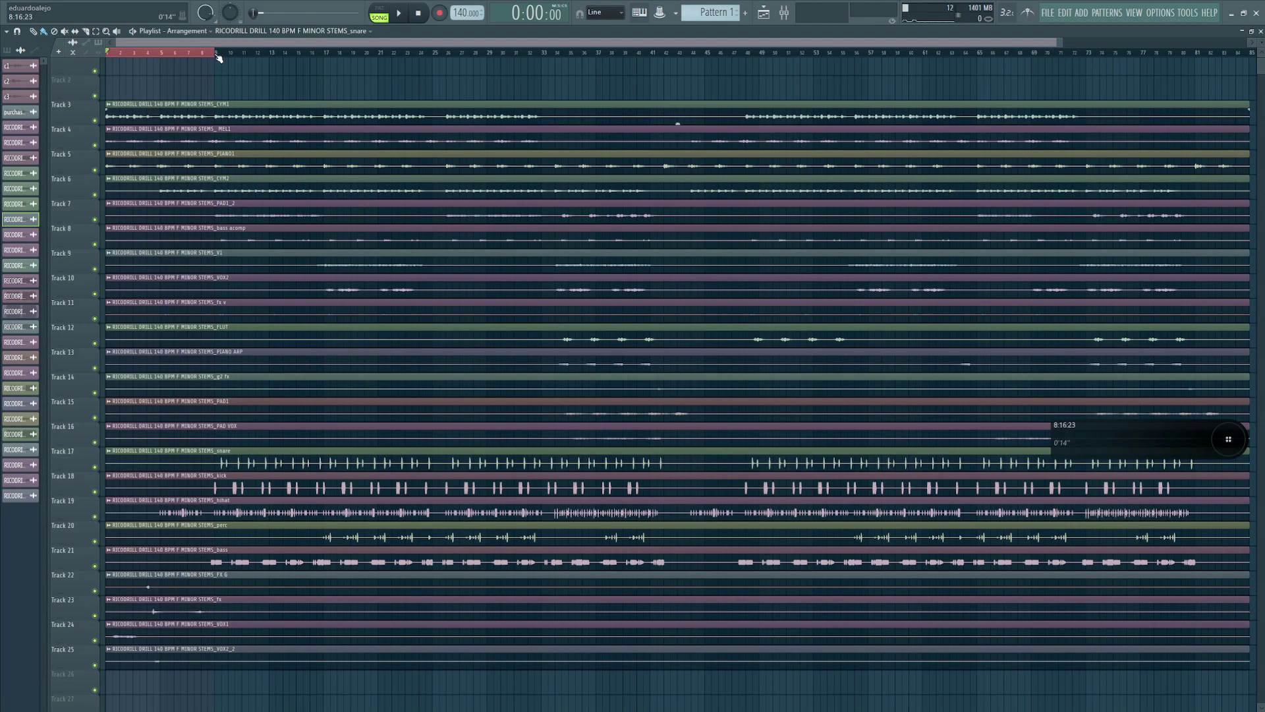
- Move the time selection to bars 9 to 16 and play that section with all stems
{"action": "left_click_drag", "start_coordinate": [216, 54], "coordinate": [301, 99]}
{"action": "key", "text": "space"}
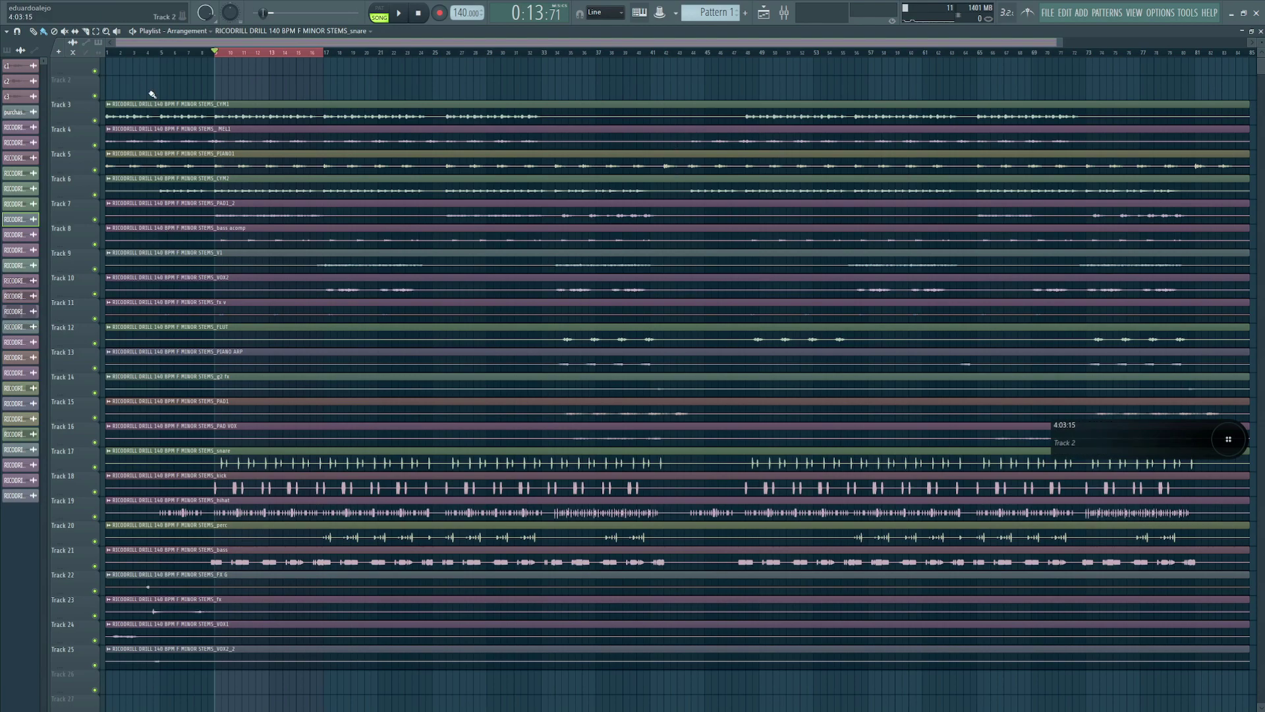
{"action": "key", "text": "space"}
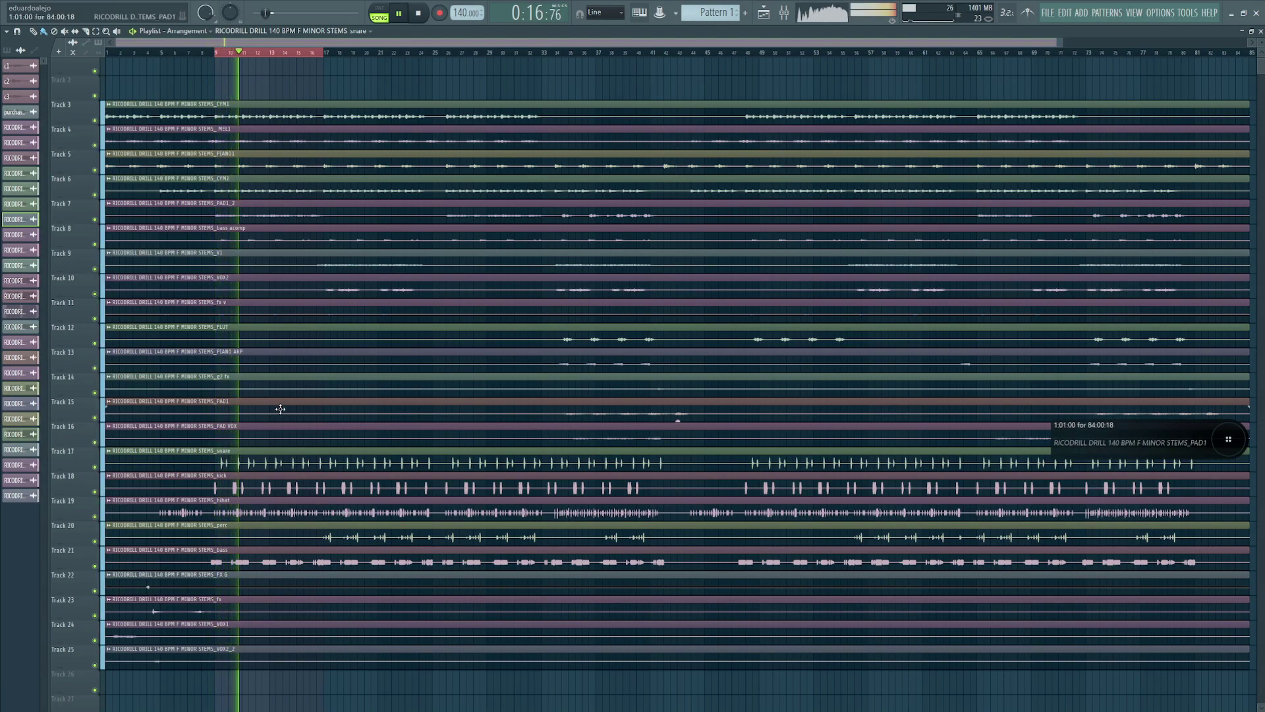
{"action": "key", "text": "space"}
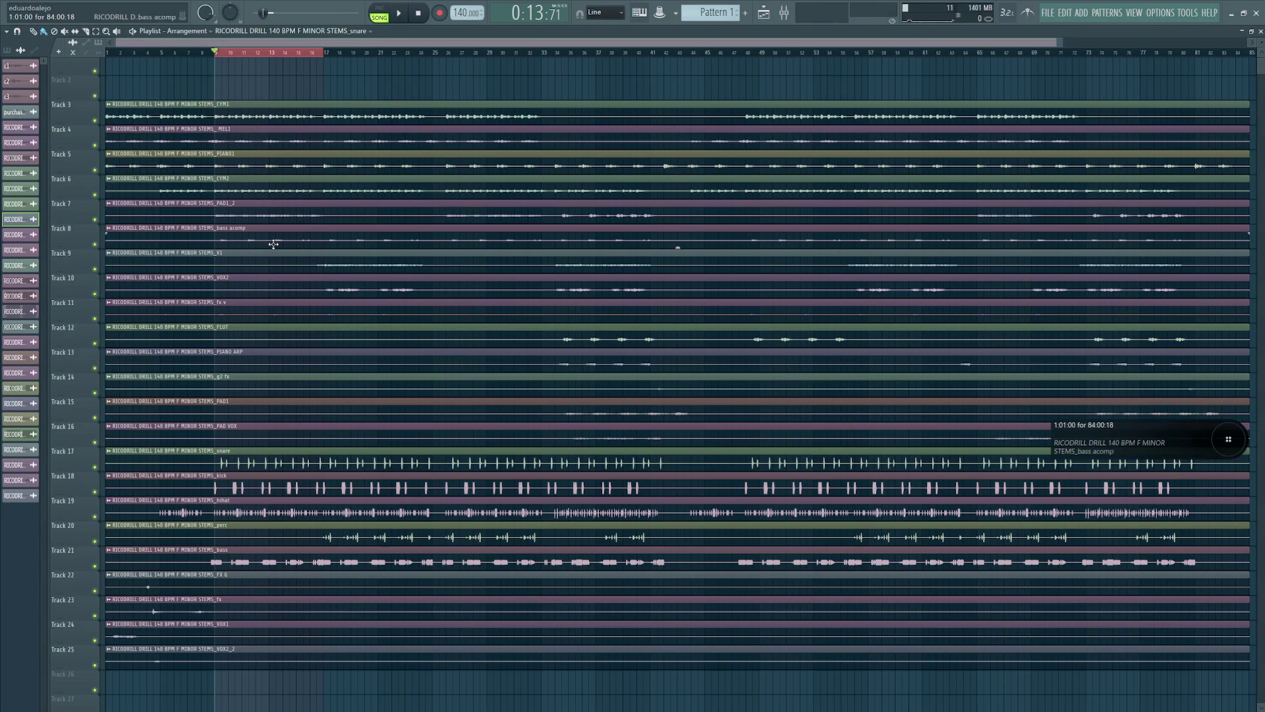
- Solo the PAD1_2 stem on track 7, add the bass acomp stem on track 8, play them, and restore all tracks
{"action": "right_click", "coordinate": [100, 201]}
{"action": "left_click", "coordinate": [185, 77]}
{"action": "right_click", "coordinate": [103, 224]}
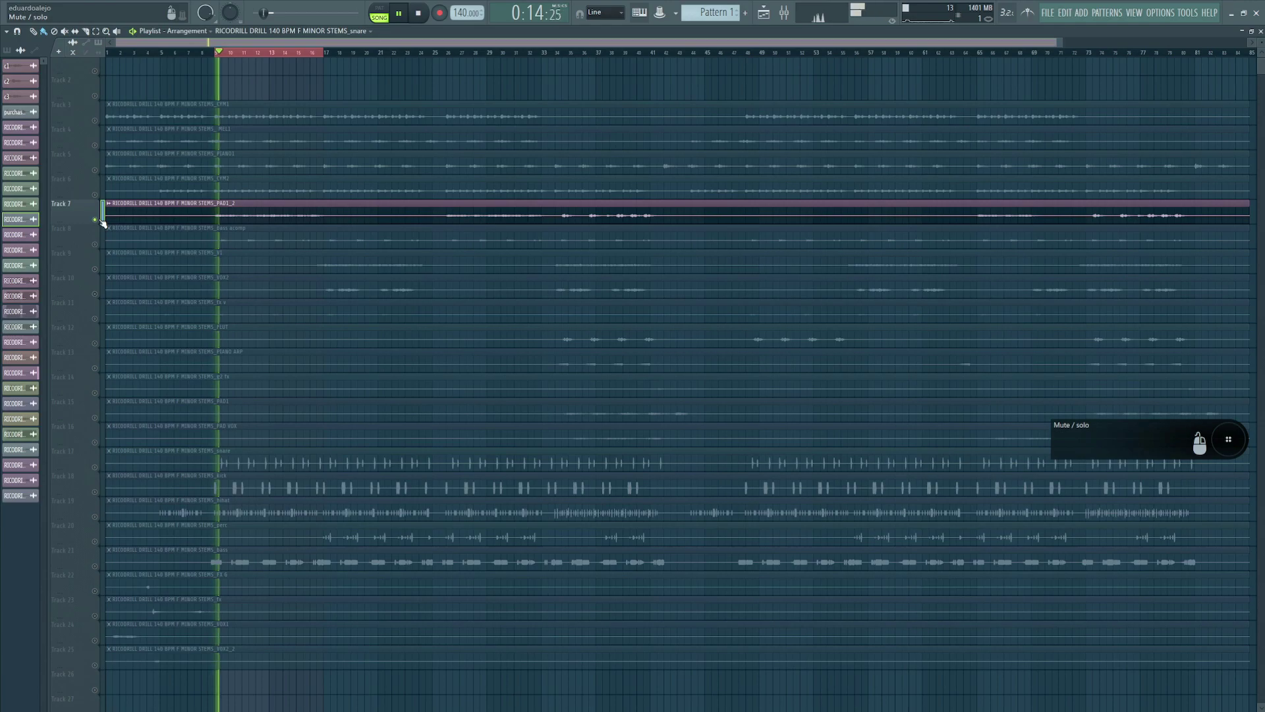
{"action": "left_click", "coordinate": [95, 243]}
{"action": "key", "text": "space"}
{"action": "key", "text": "space"}
{"action": "right_click", "coordinate": [95, 244]}
{"action": "right_click", "coordinate": [95, 244]}
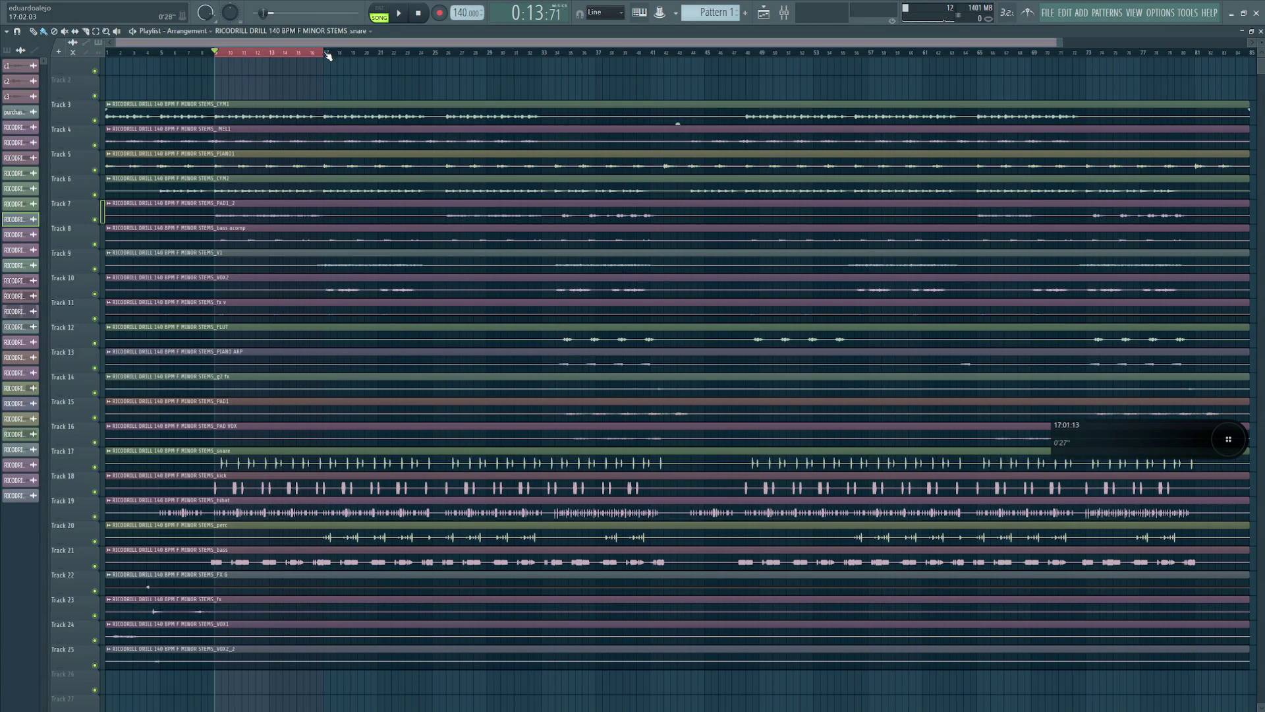
- Select bars 17 to 24, solo the VOX2 stem on track 10, and play it
{"action": "left_click", "coordinate": [328, 56]}
{"action": "left_click_drag", "start_coordinate": [328, 56], "coordinate": [406, 120]}
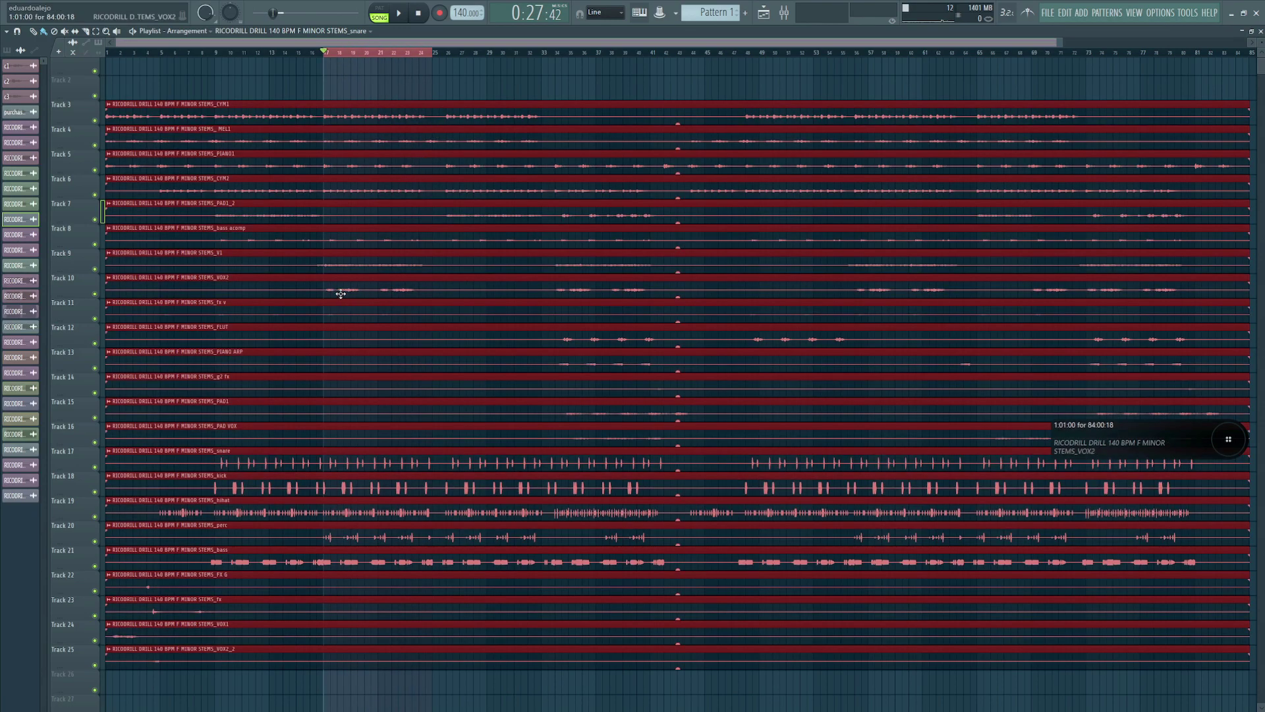
{"action": "right_click", "coordinate": [99, 296]}
{"action": "key", "text": "space"}
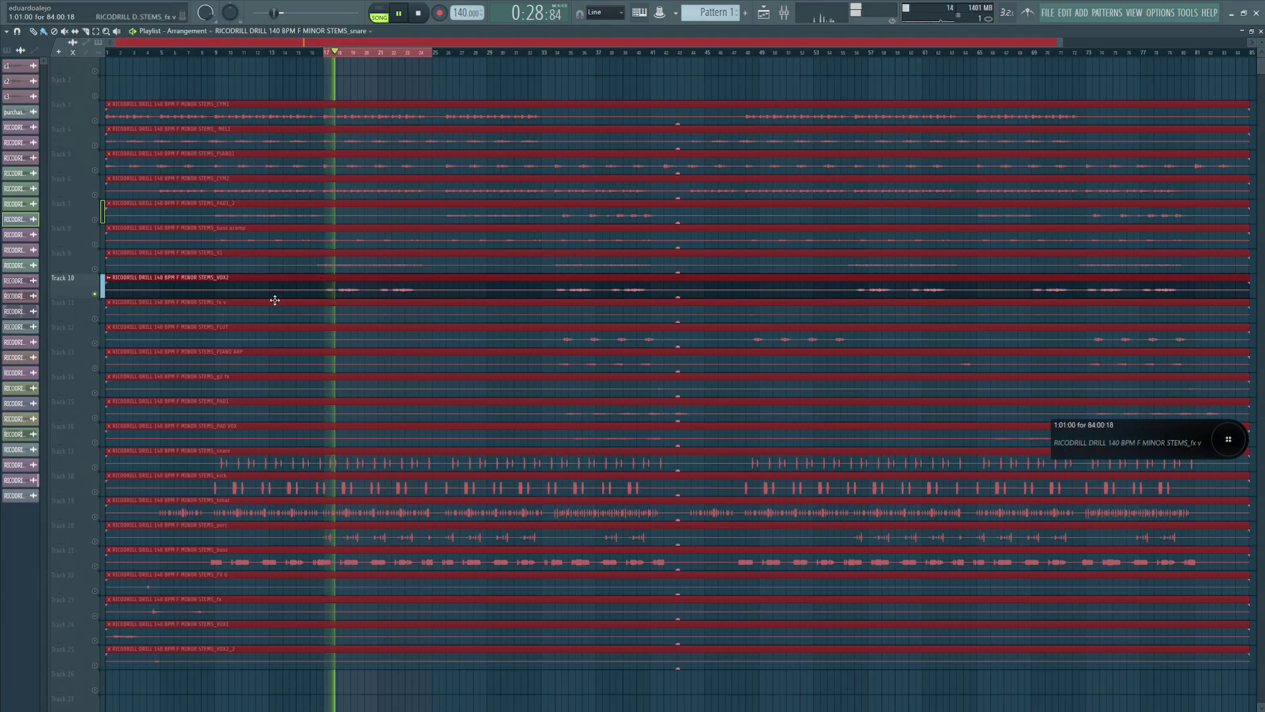
{"action": "key", "text": "space"}
- Add the V1 stem on track 9 to the soloed VOX2 stem, play both from bar 17, and unmute all tracks
{"action": "left_click", "coordinate": [96, 270]}
{"action": "key", "text": "space"}
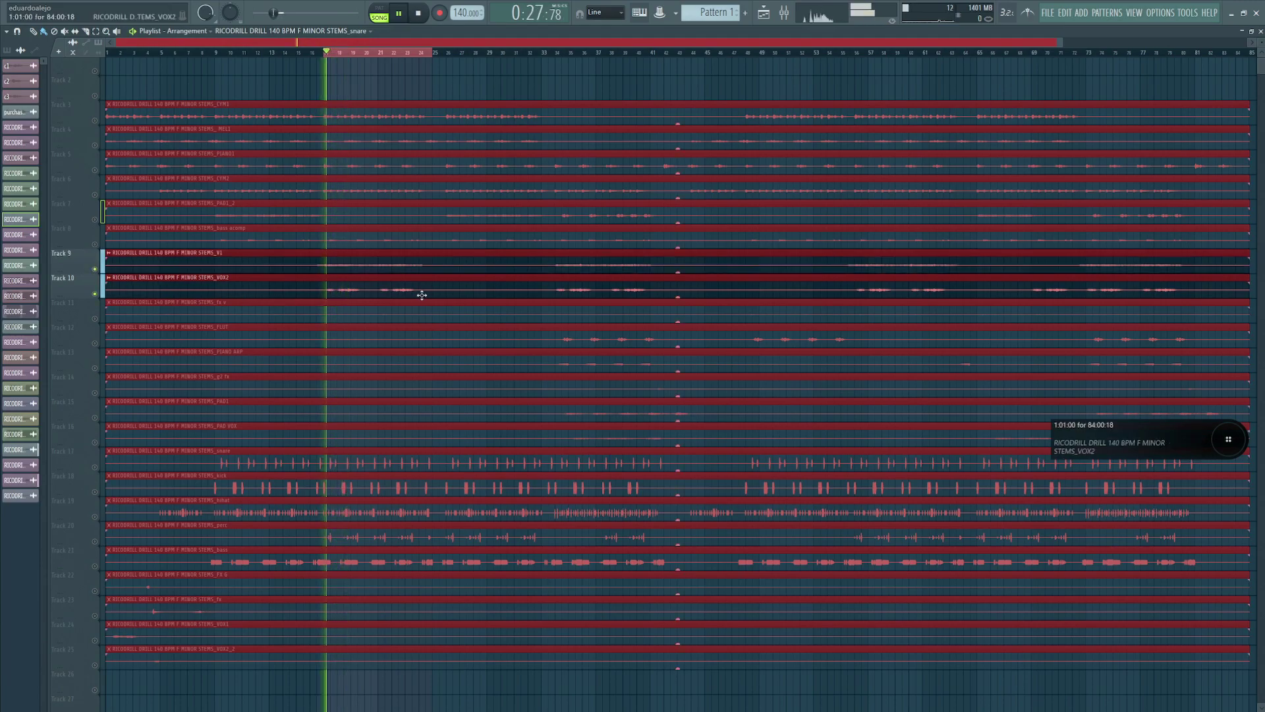
{"action": "key", "text": "space"}
{"action": "left_click", "coordinate": [97, 247], "text": "ctrl"}
{"action": "left_click", "coordinate": [98, 247], "text": "ctrl"}
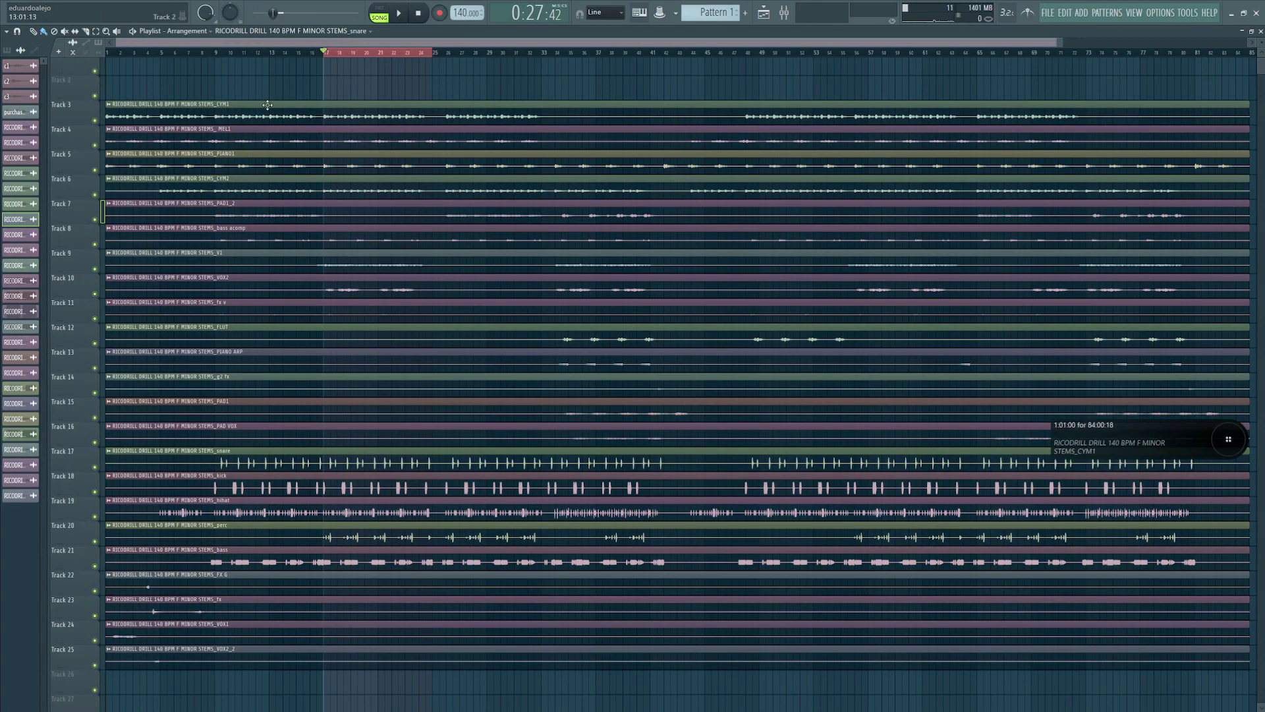
- Move the time selection to bars 25 to 32 and play that section with all stems
{"action": "double_click", "coordinate": [405, 52]}
{"action": "left_click", "coordinate": [433, 52]}
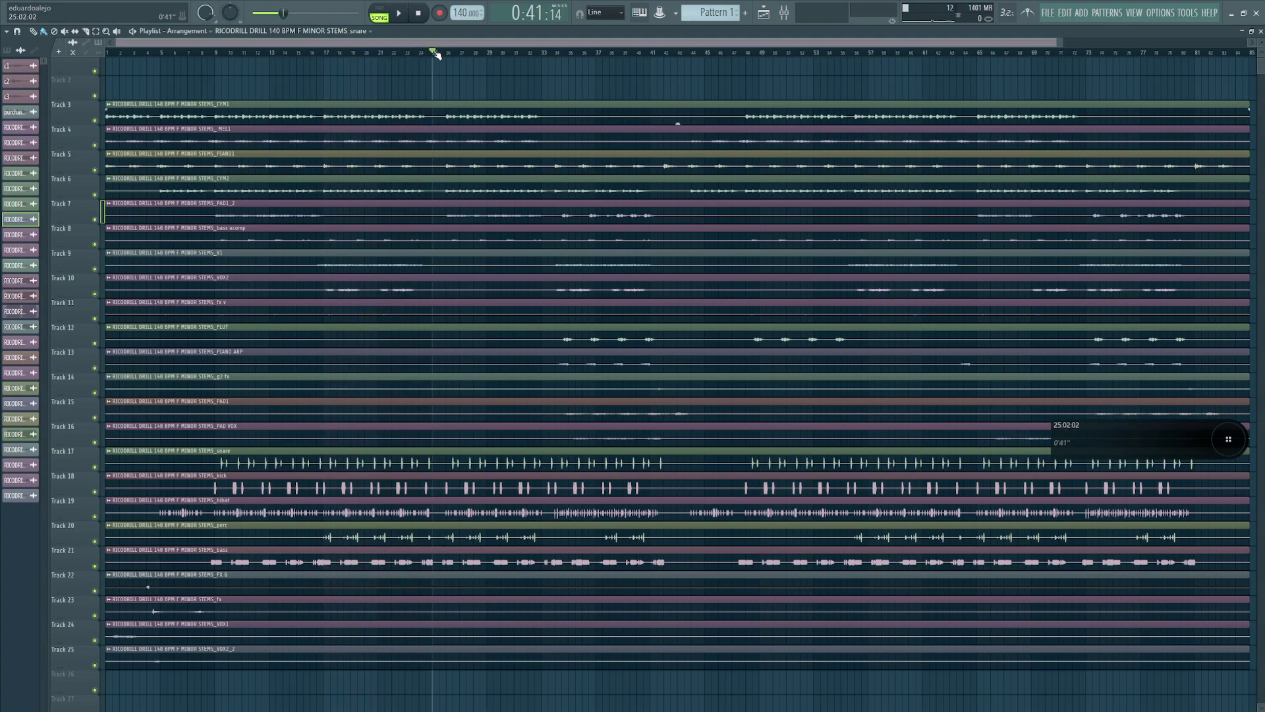
{"action": "left_click_drag", "start_coordinate": [437, 55], "coordinate": [541, 88]}
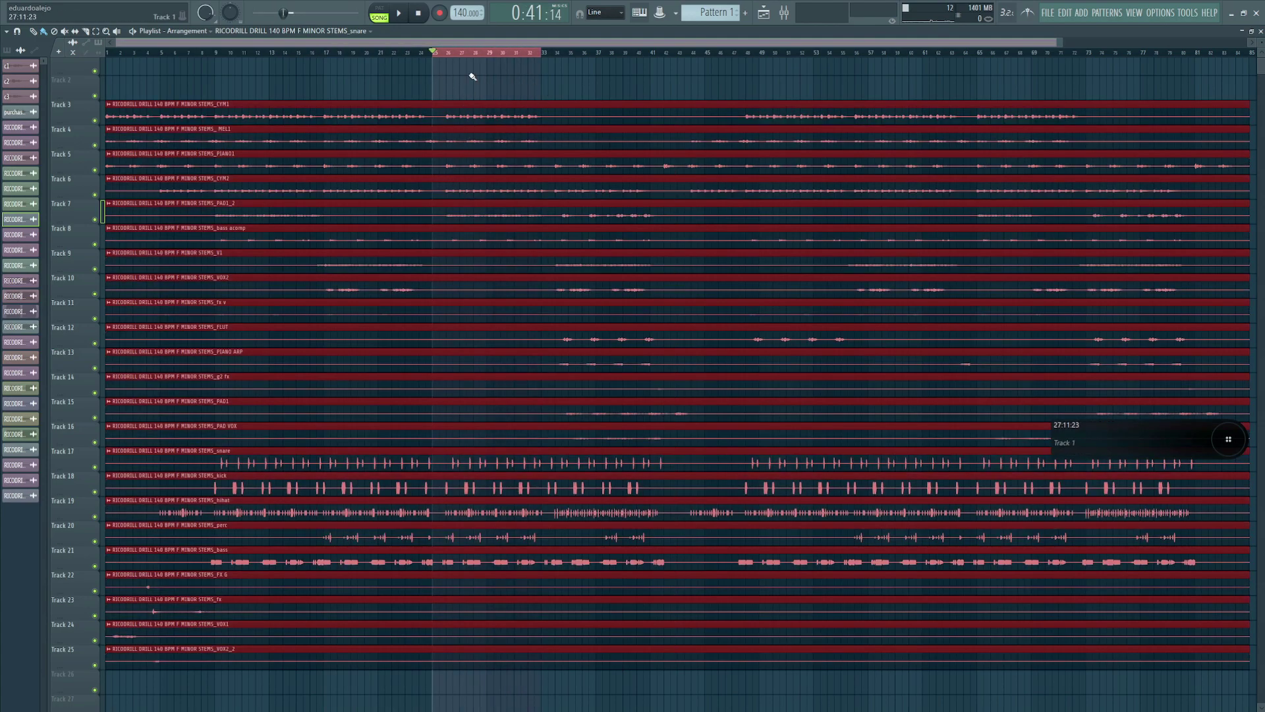
{"action": "left_click", "coordinate": [521, 102]}
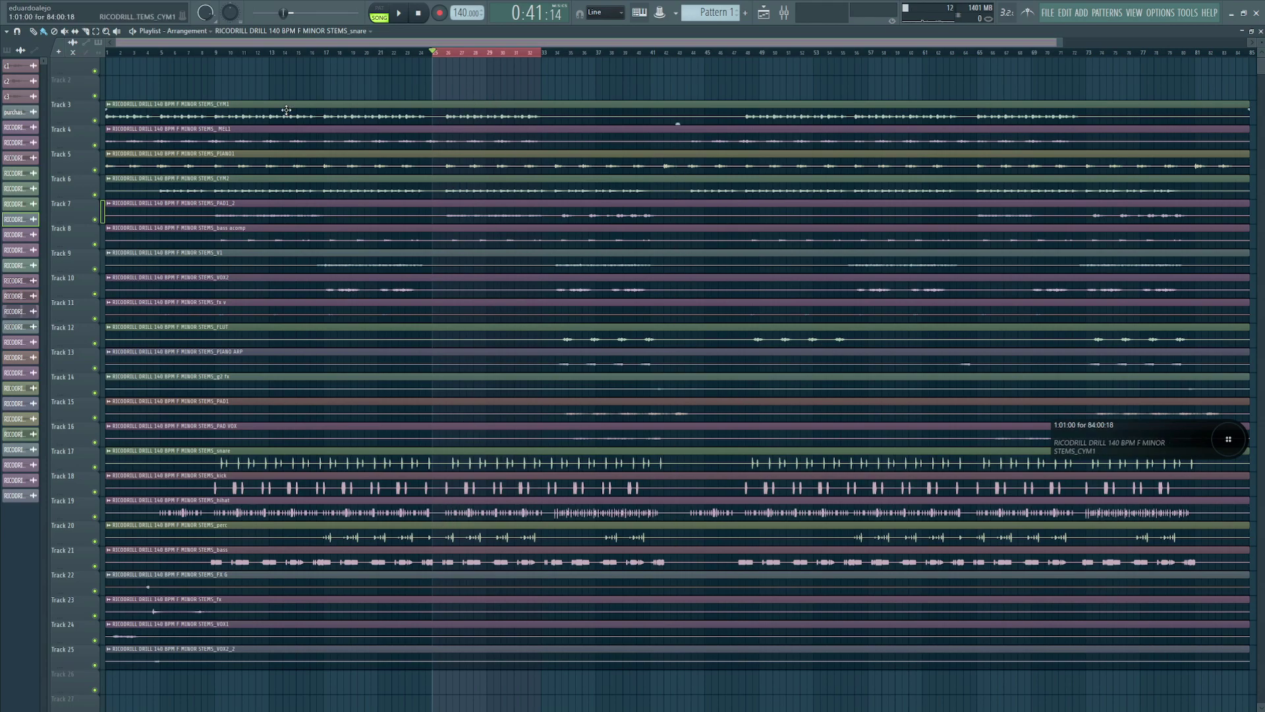
{"action": "left_click", "coordinate": [451, 55]}
{"action": "key", "text": "space"}
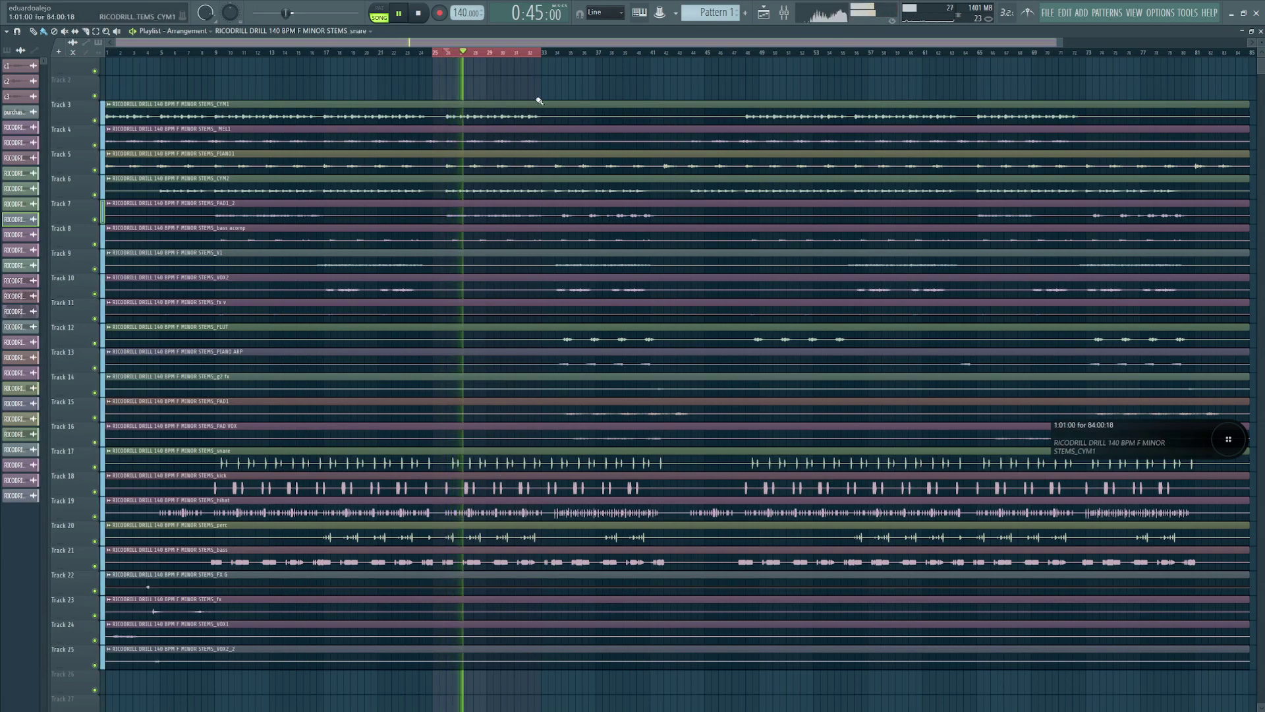
{"action": "key", "text": "space"}
- Clear the time selection and play the full arrangement twice from bar 32 into the section starting at bar 33
{"action": "left_click", "coordinate": [539, 61]}
{"action": "left_click", "coordinate": [543, 58]}
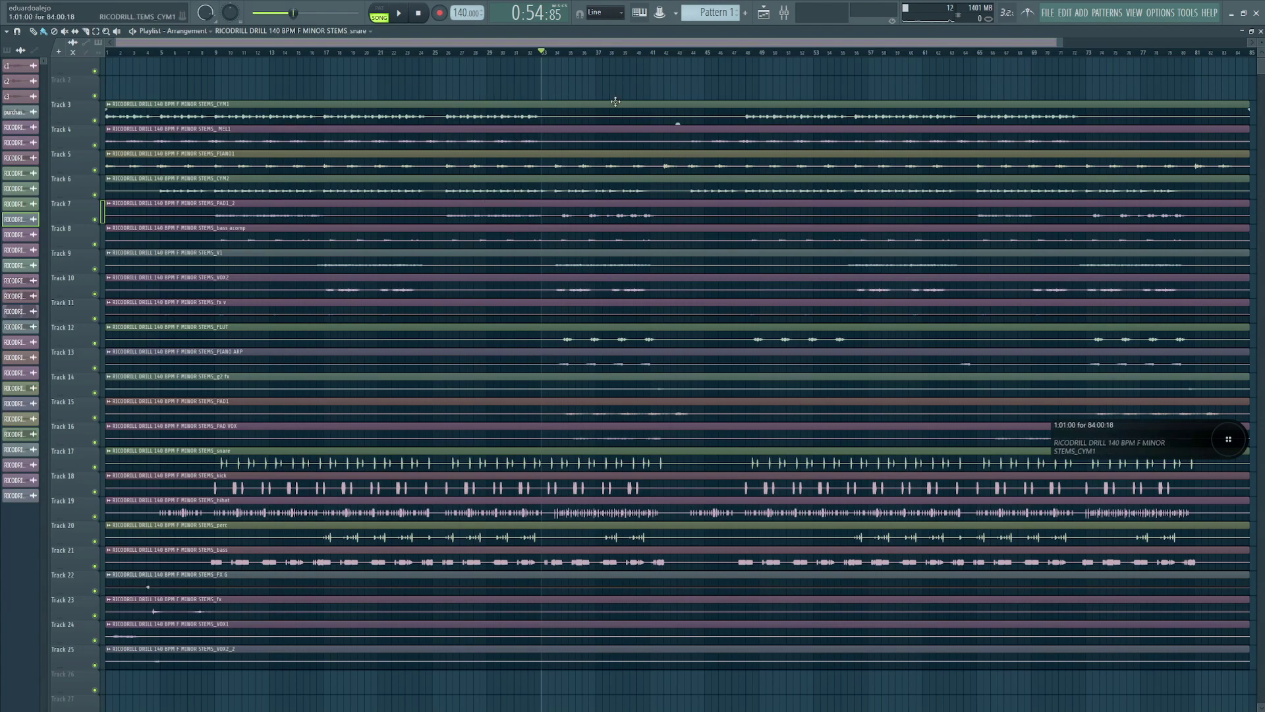
{"action": "left_click", "coordinate": [529, 53]}
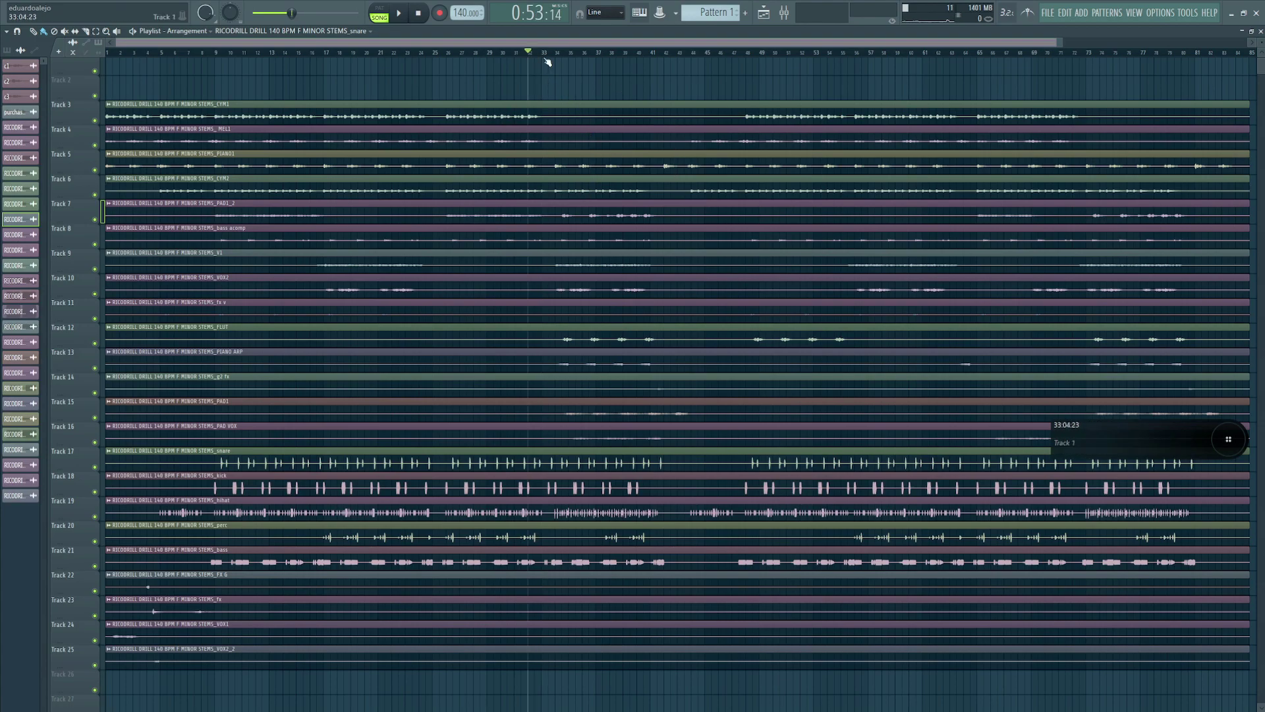
{"action": "key", "text": "space"}
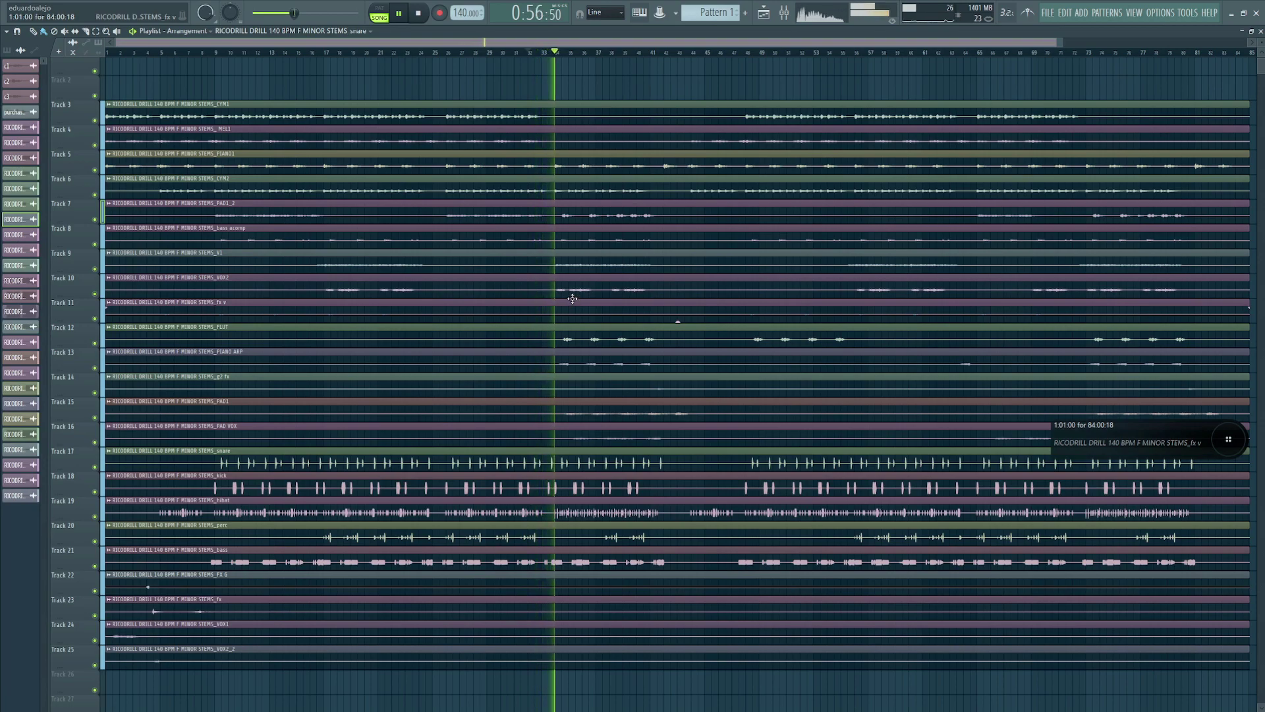
{"action": "key", "text": "space"}
{"action": "left_click_drag", "start_coordinate": [524, 44], "coordinate": [591, 56]}
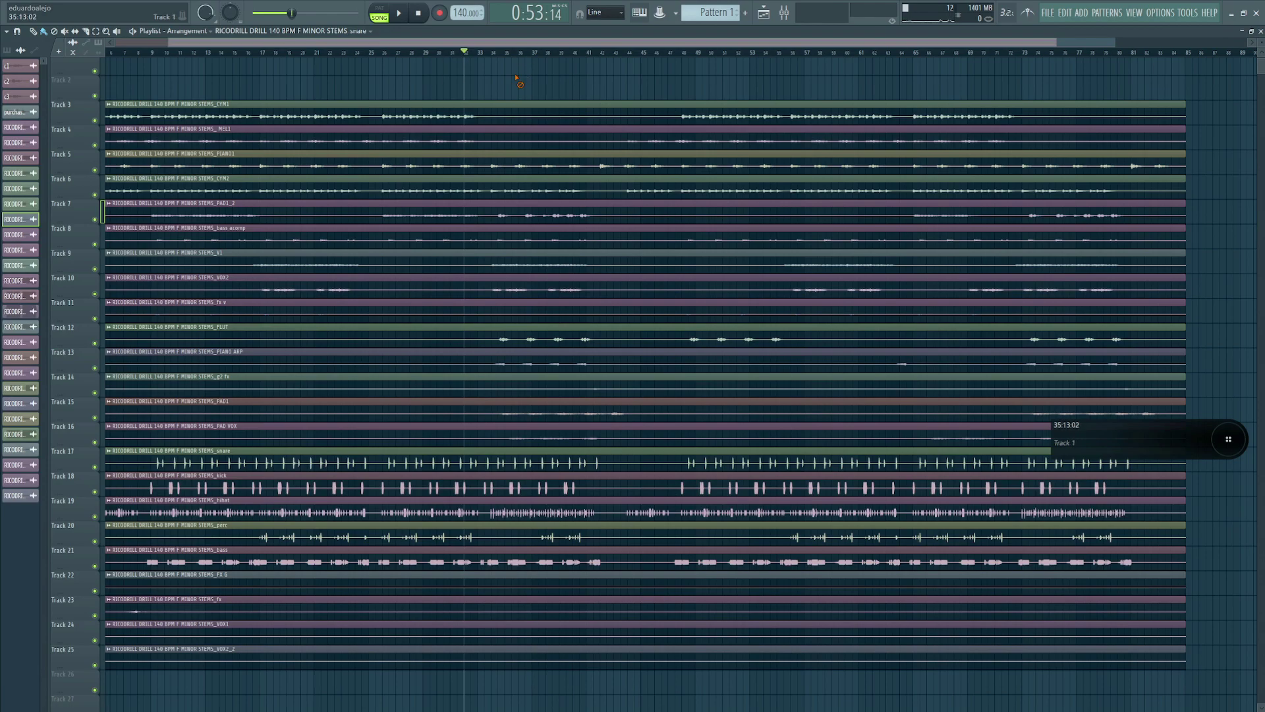
{"action": "key", "text": "space"}
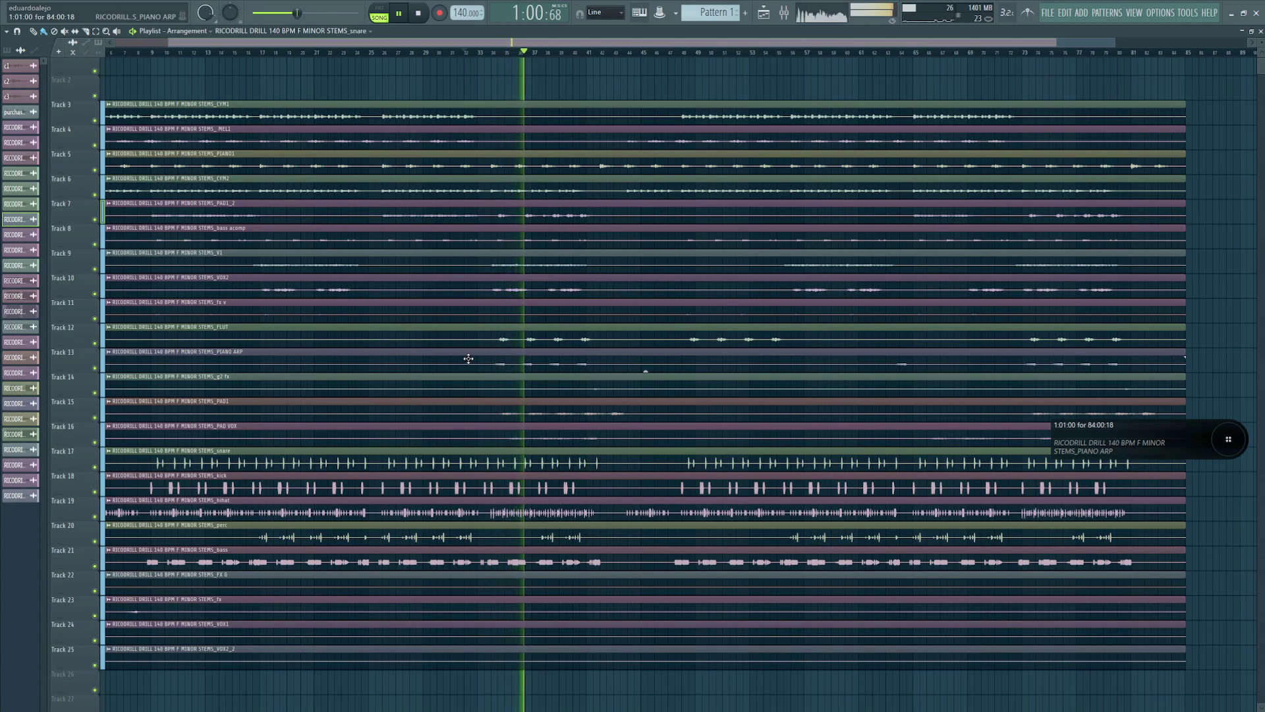
{"action": "key", "text": "space"}
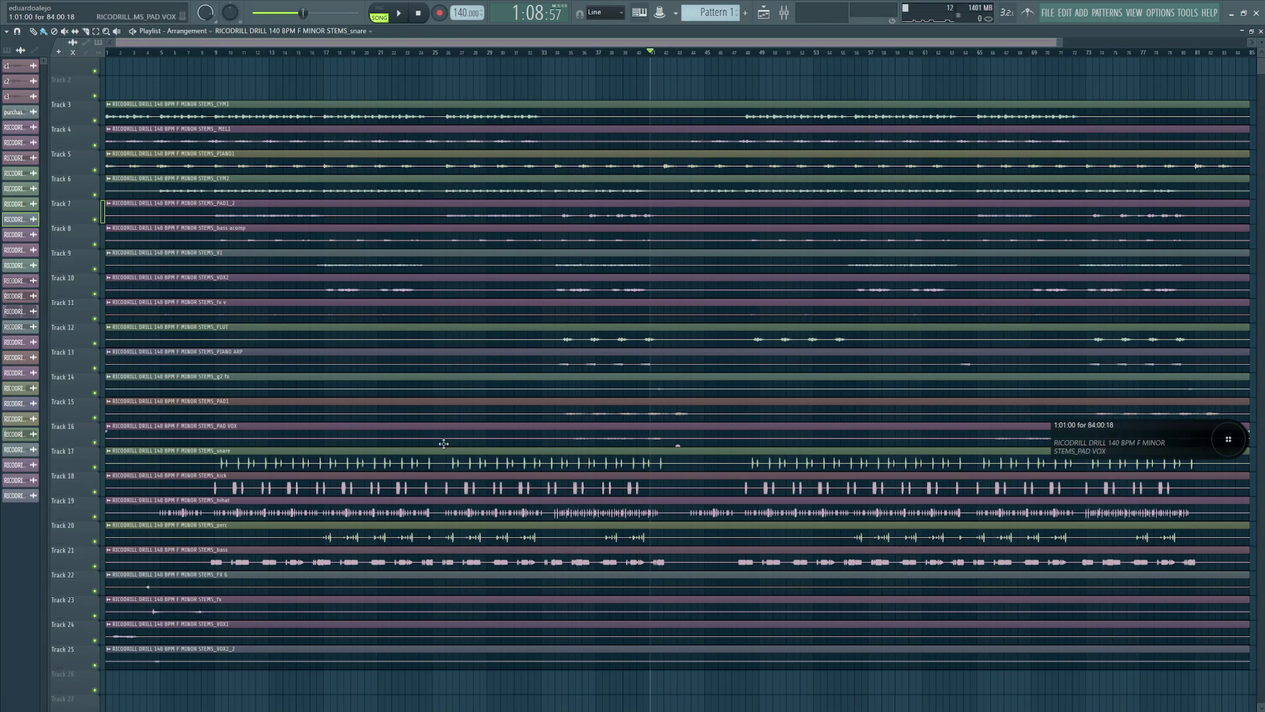
- Play the arrangement from about bar 40 to hear the drums and bass drop out after bar 41
{"action": "scroll", "coordinate": [571, 82], "scroll_direction": "right", "scroll_amount": 3}
{"action": "left_click", "coordinate": [560, 53]}
{"action": "left_click", "coordinate": [540, 52]}
{"action": "key", "text": "space"}
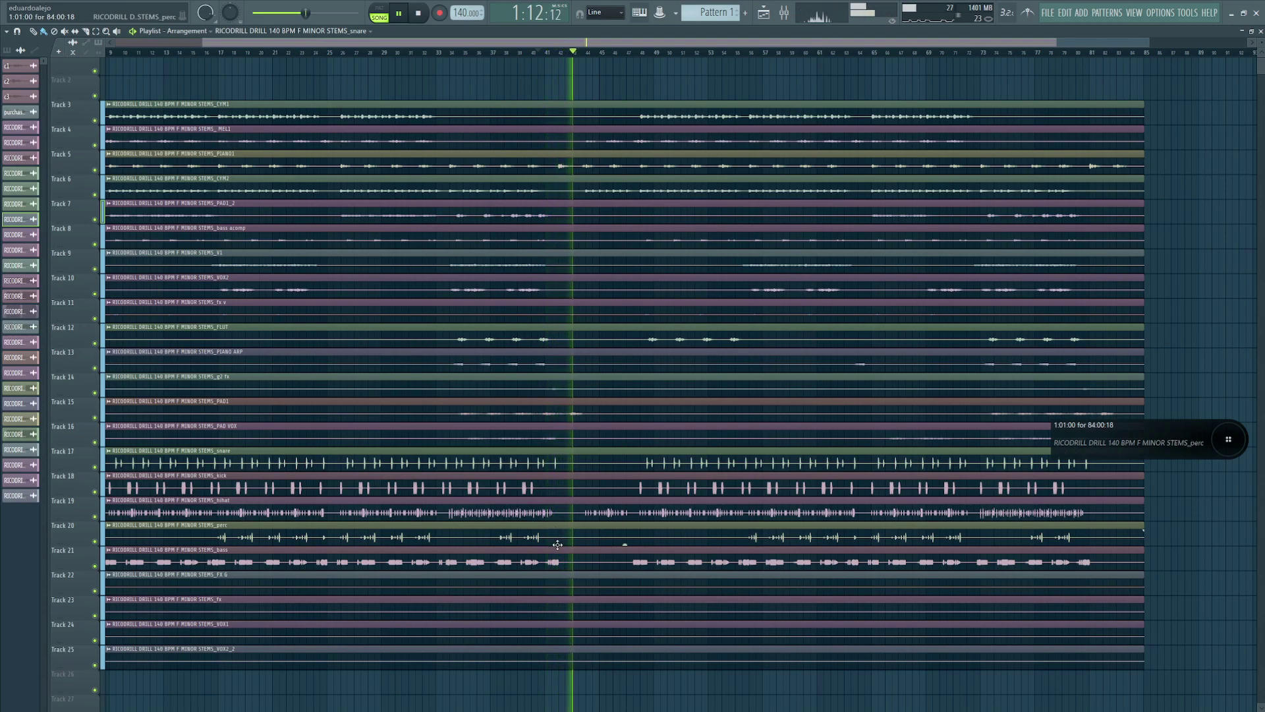
{"action": "key", "text": "space"}
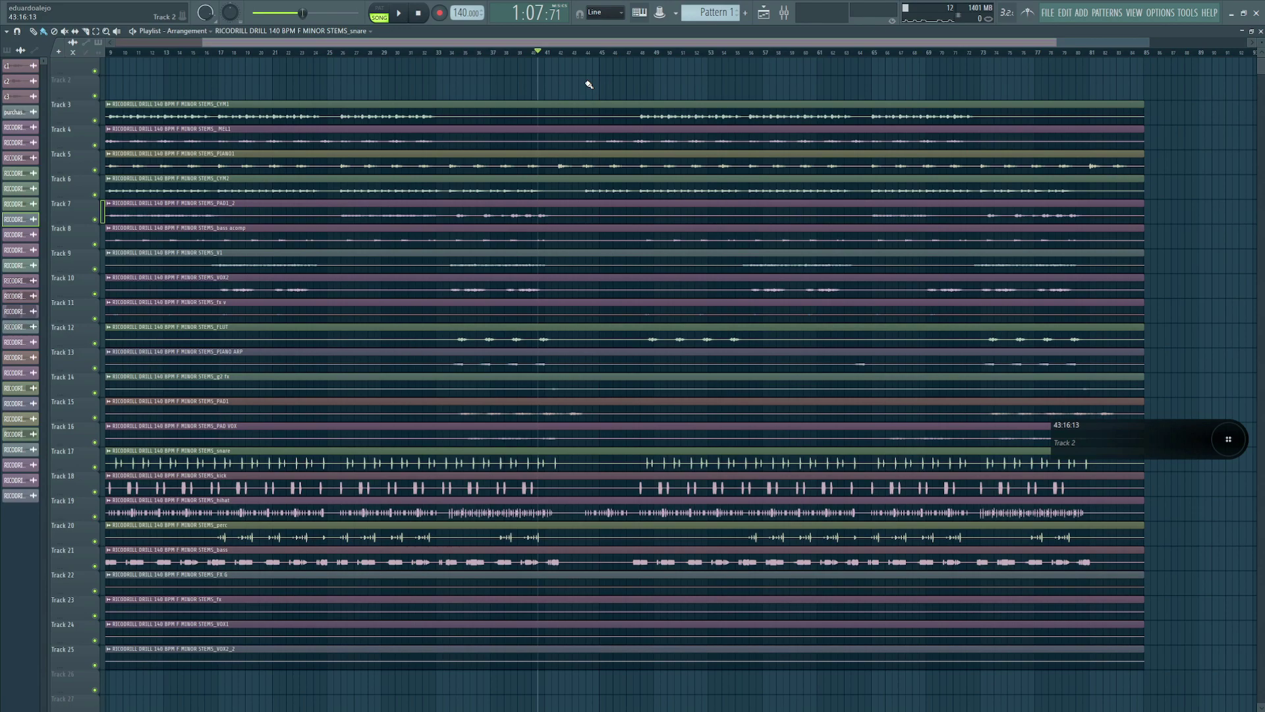
- Play from bar 40 through the breakdown until the drums and bass return around bar 48
{"action": "key", "text": "KP_Divide"}
{"action": "key", "text": "space"}
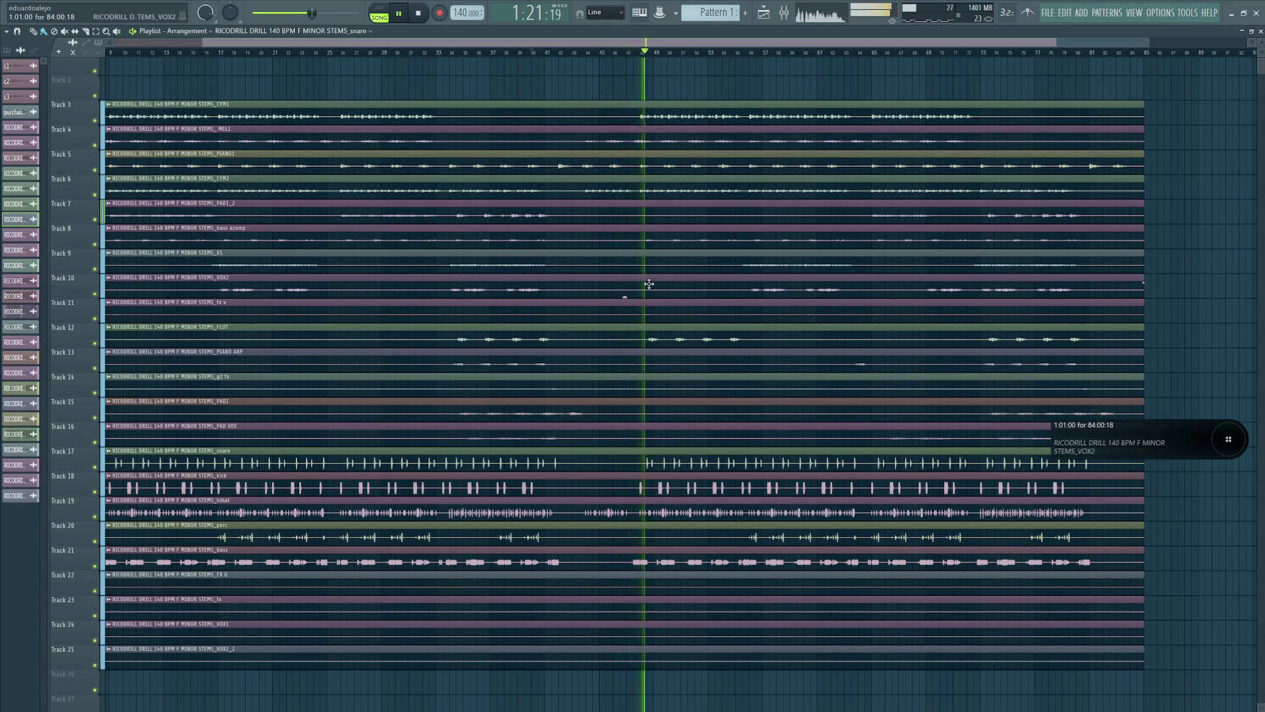
{"action": "key", "text": "space"}
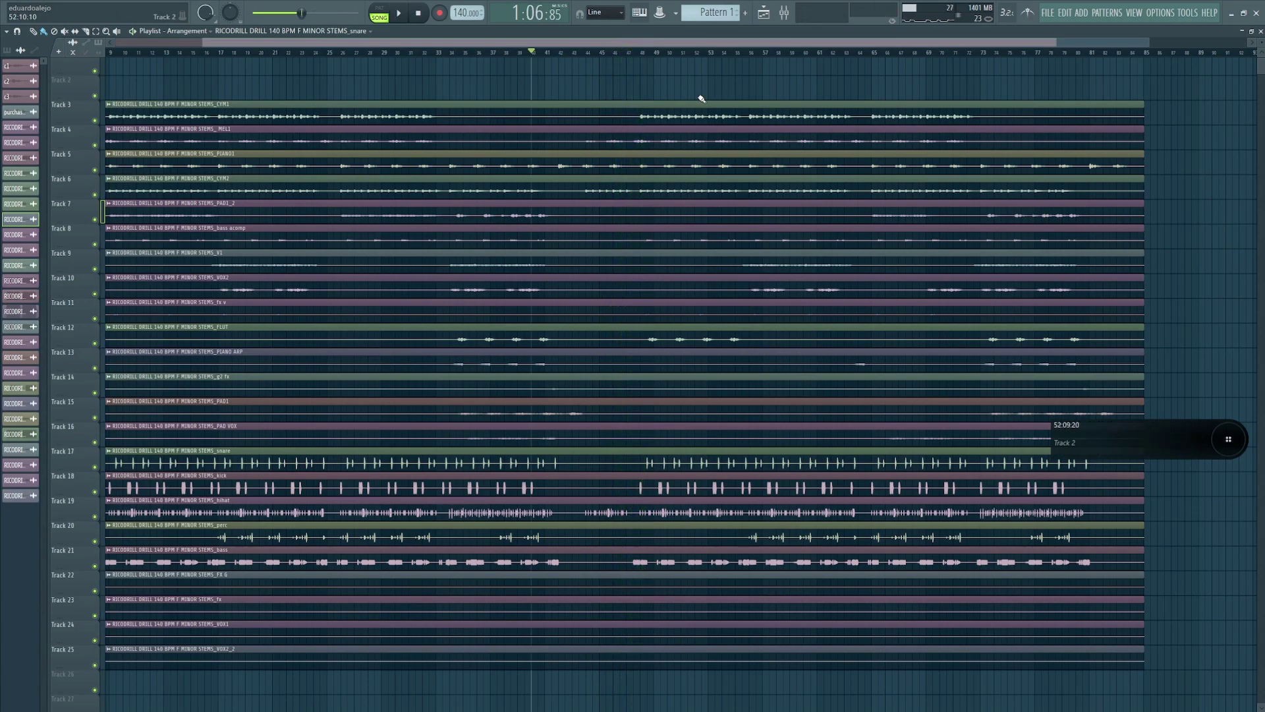
{"action": "scroll", "coordinate": [748, 231], "scroll_direction": "left", "scroll_amount": 3}
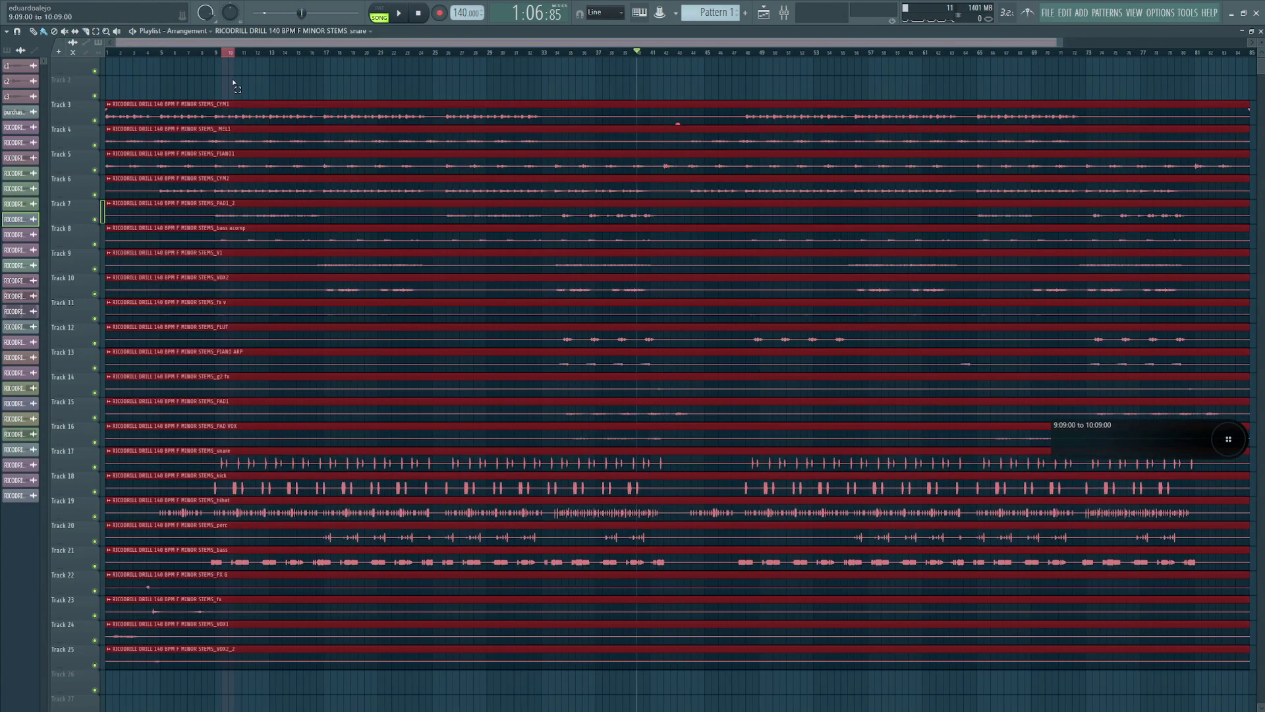
- Select bars 9 to 32 across all stems and clear the time selection again
{"action": "left_click", "coordinate": [219, 53]}
{"action": "left_click_drag", "start_coordinate": [215, 53], "coordinate": [541, 235]}
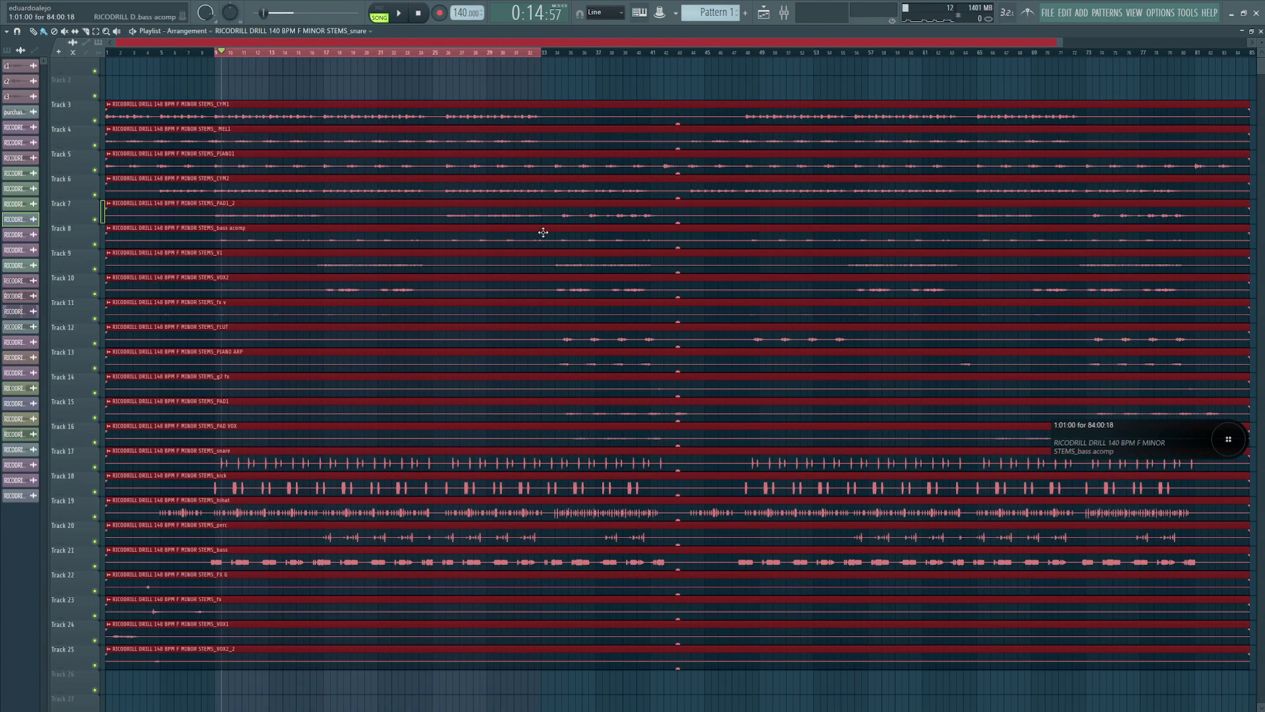
{"action": "left_click_drag", "start_coordinate": [784, 52], "coordinate": [626, 59]}
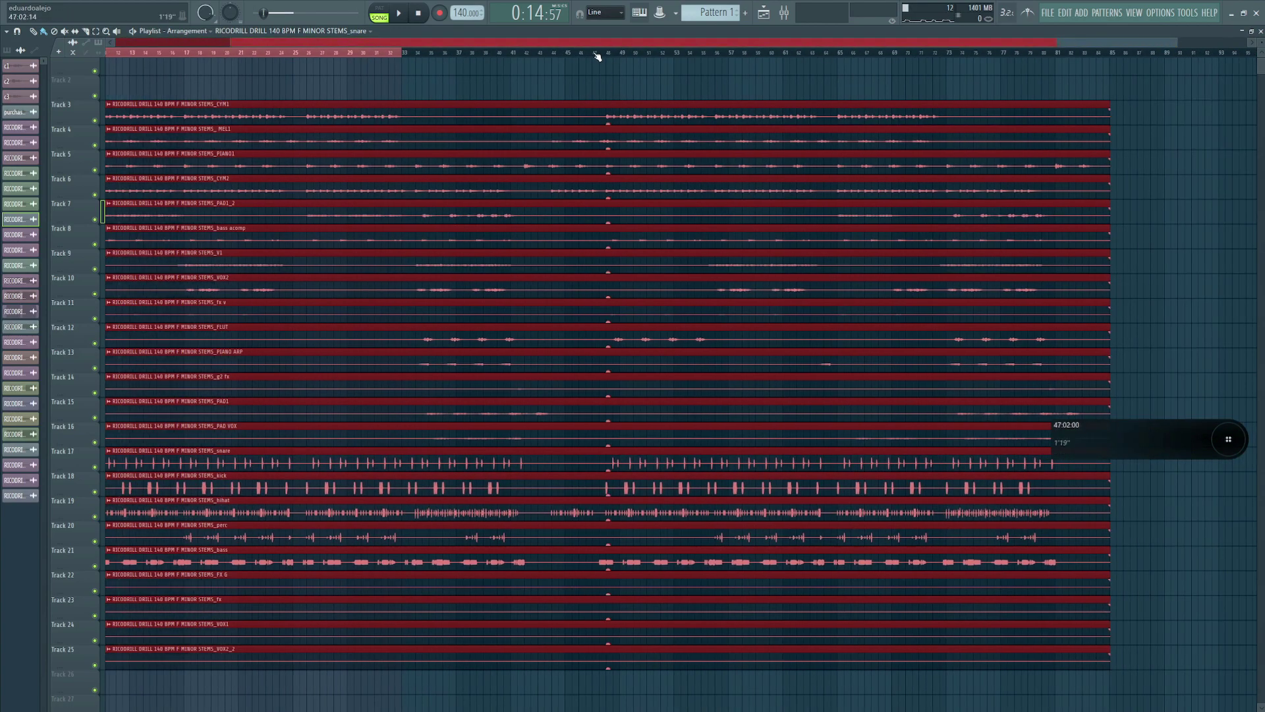
{"action": "key", "text": "ctrl+d"}
- Play the arrangement twice from bar 47 to hear the section where the drums and bass return
{"action": "left_click", "coordinate": [596, 54]}
{"action": "key", "text": "space"}
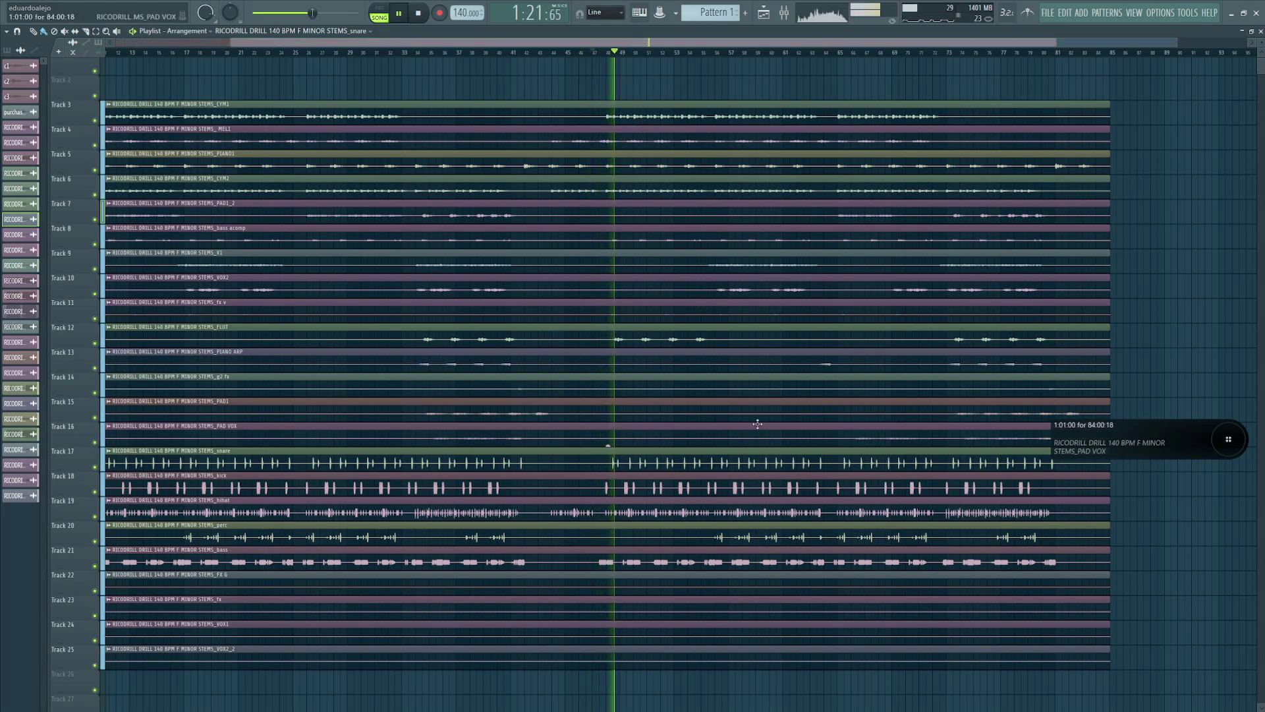
{"action": "key", "text": "space"}
{"action": "left_click_drag", "start_coordinate": [642, 45], "coordinate": [454, 45]}
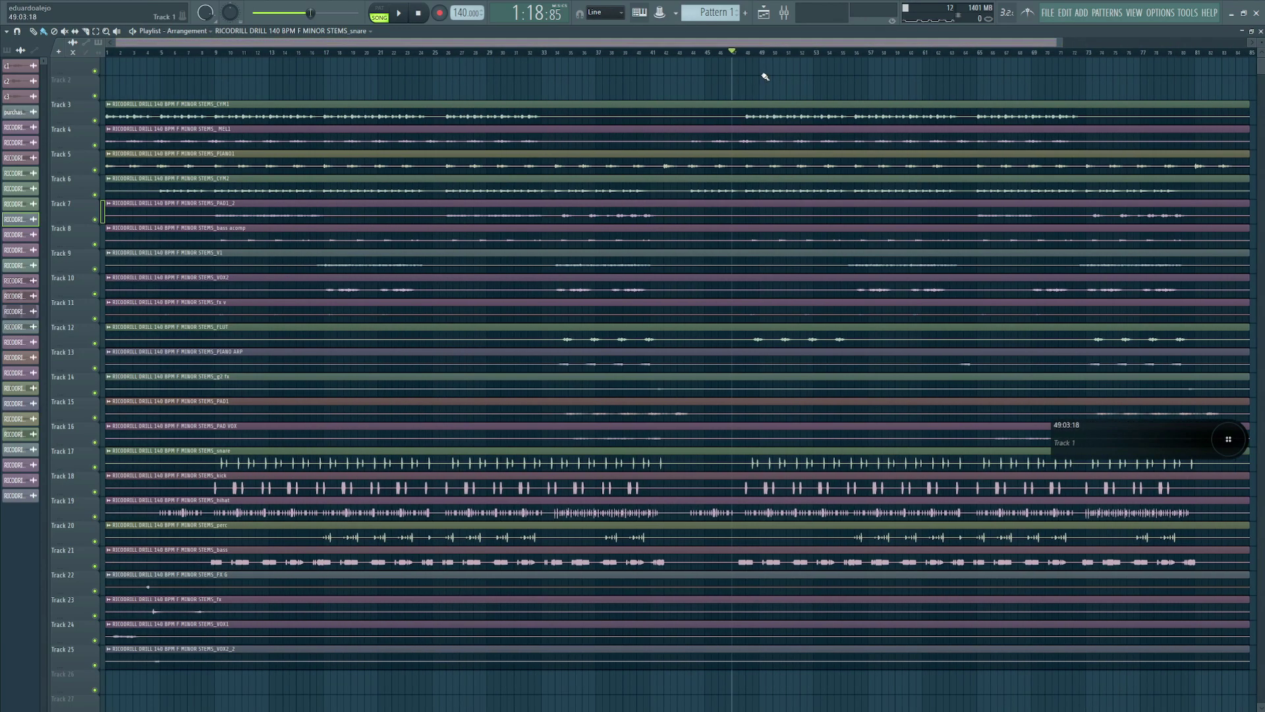
{"action": "scroll", "coordinate": [753, 48], "scroll_direction": "right", "scroll_amount": 3}
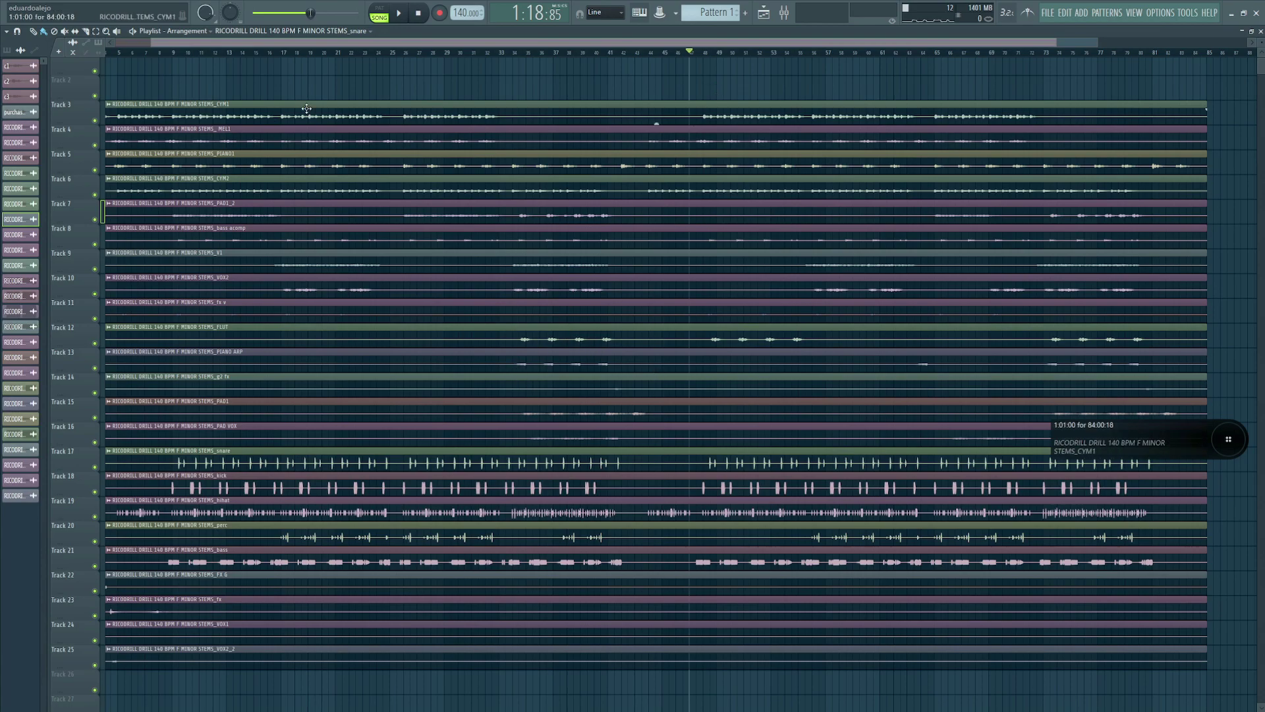
{"action": "scroll", "coordinate": [280, 188], "scroll_direction": "left", "scroll_amount": 2}
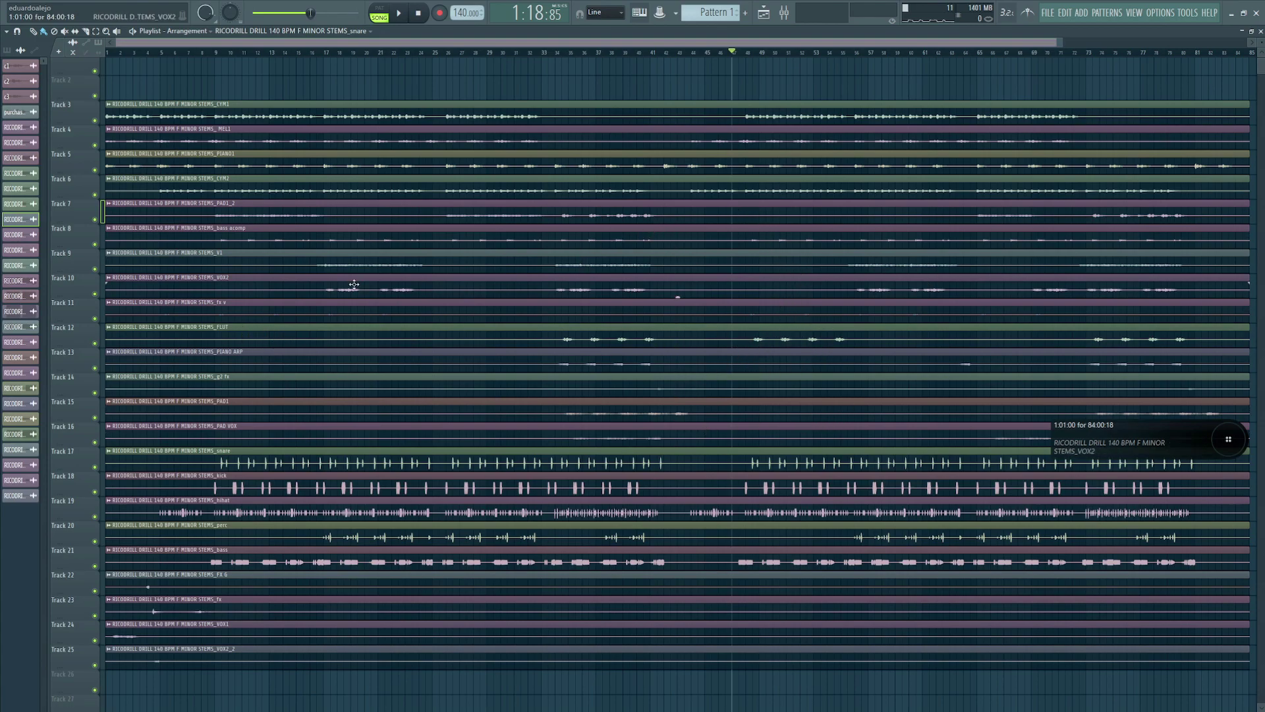
{"action": "key", "text": "space"}
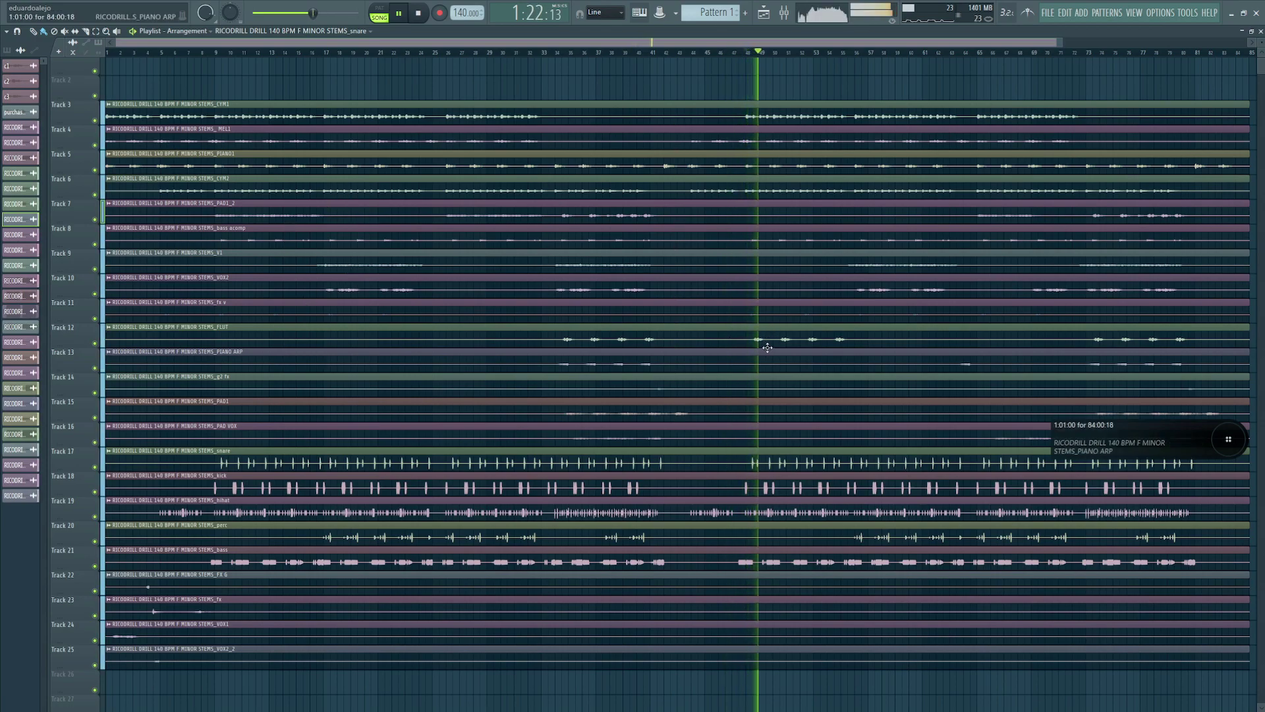
{"action": "scroll", "coordinate": [764, 231], "scroll_direction": "right", "scroll_amount": 3}
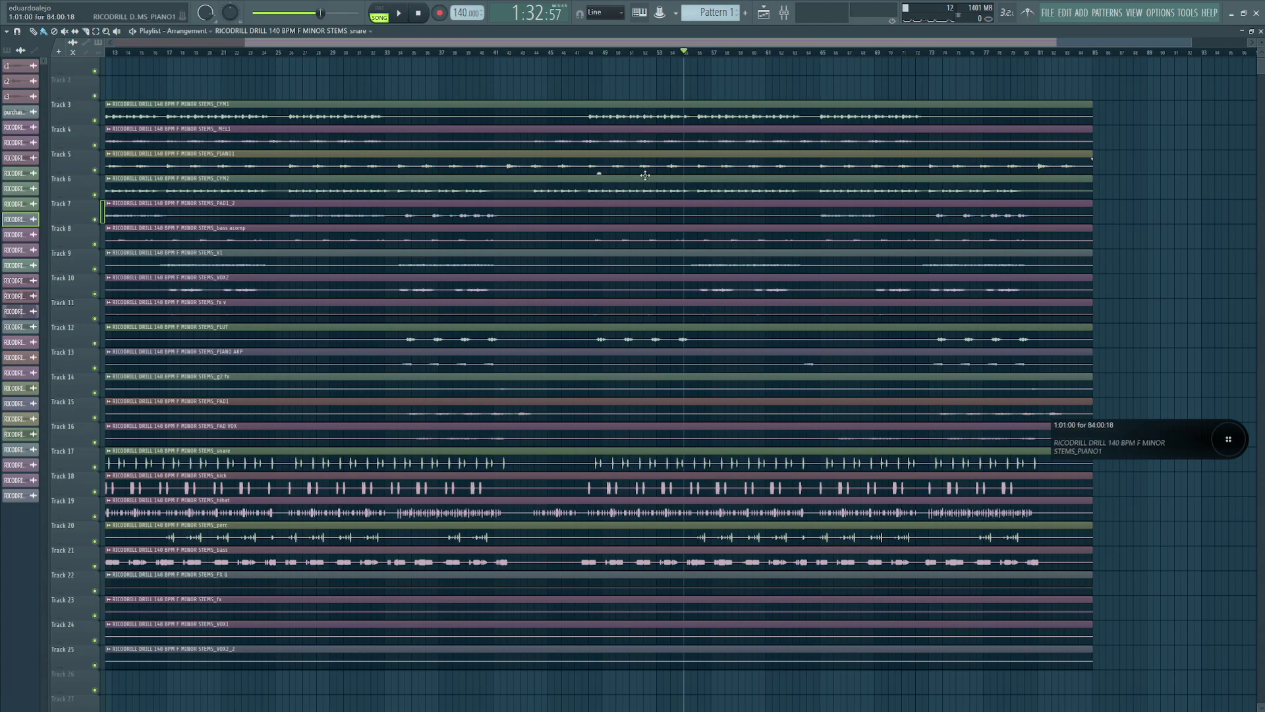
- Play the arrangement from about bar 55 and again from about bar 61 to hear the added stems
{"action": "key", "text": "space"}
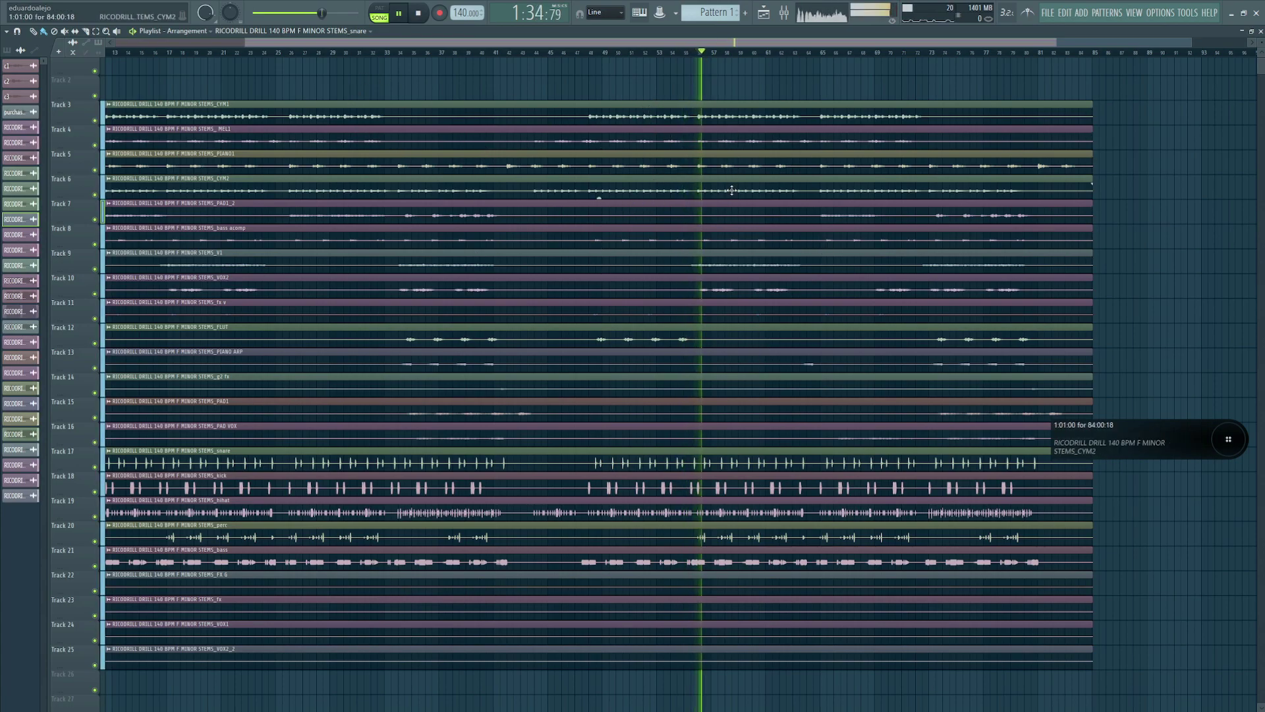
{"action": "key", "text": "ctrl+s"}
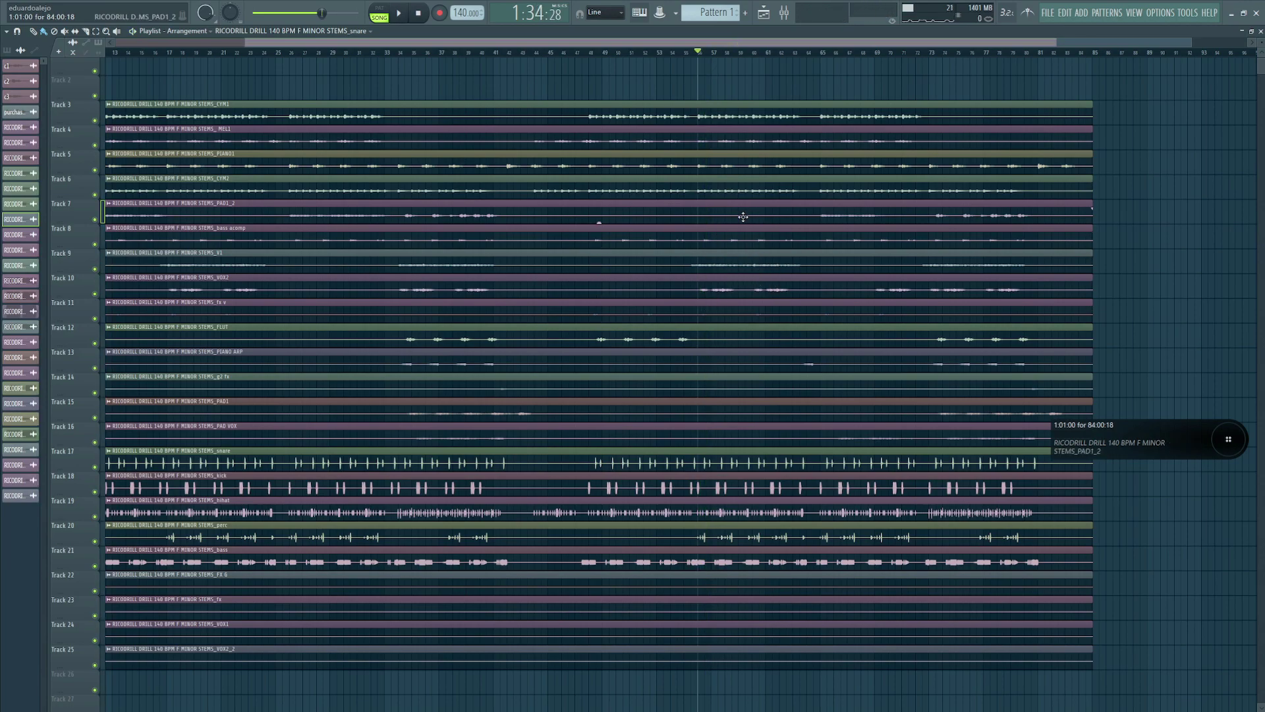
{"action": "left_click", "coordinate": [774, 52]}
{"action": "key", "text": "space"}
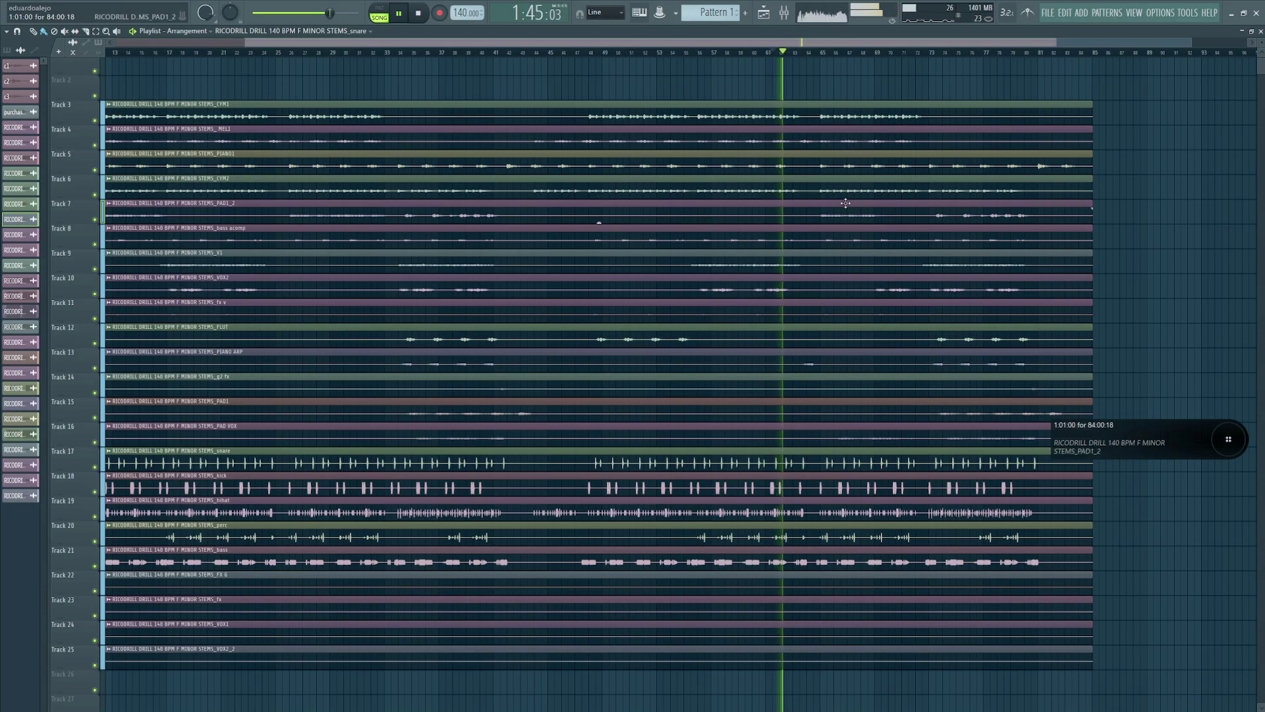
{"action": "key", "text": "space"}
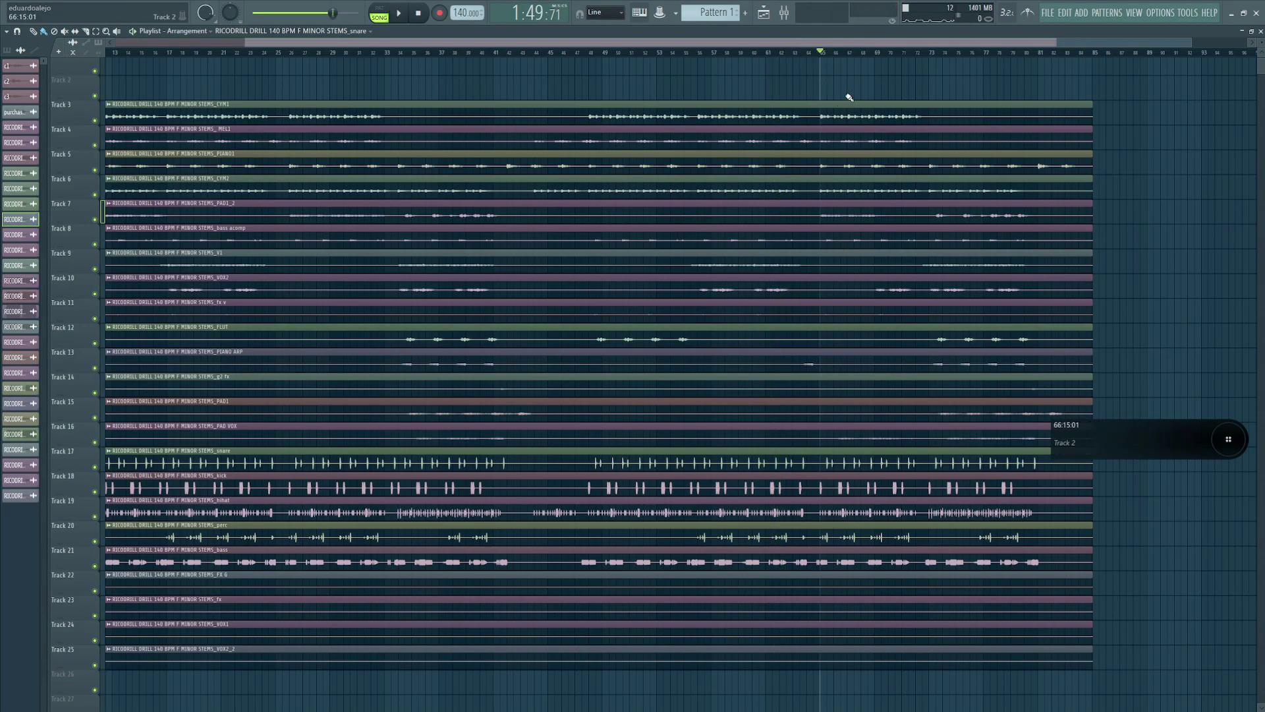
- Play the section from bar 65 until about bar 71 with all stems
{"action": "key", "text": "space"}
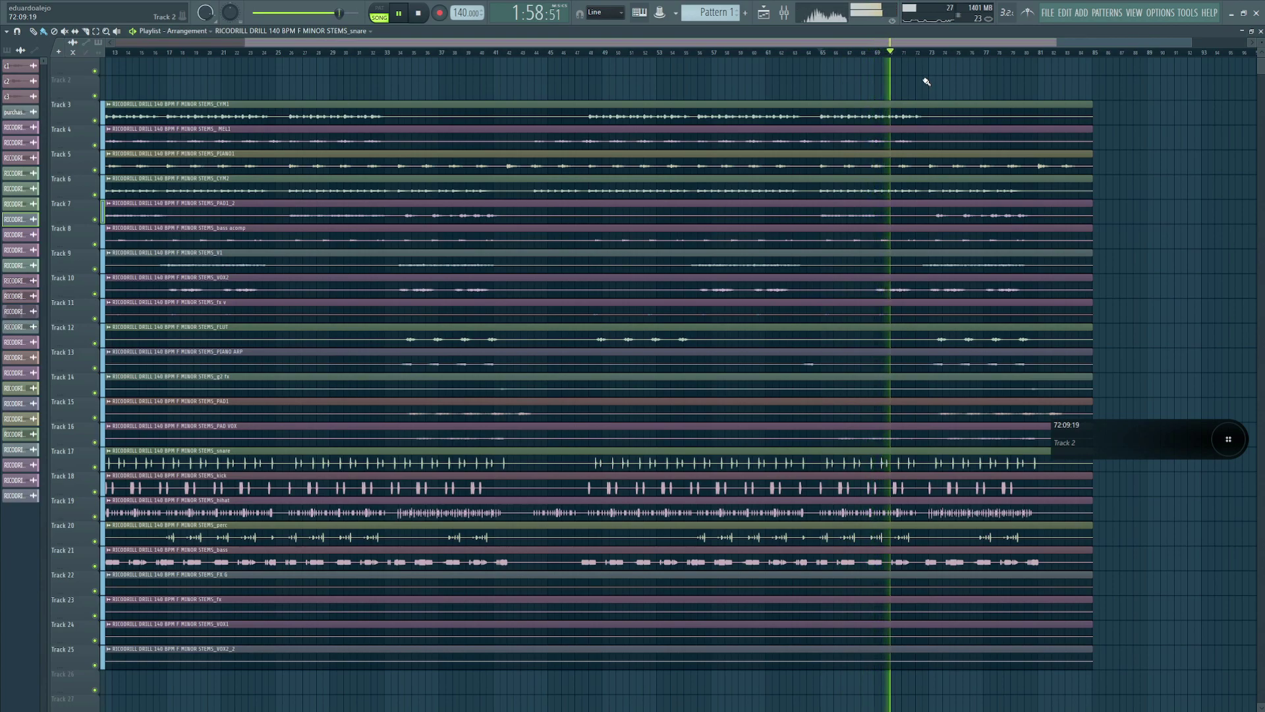
{"action": "scroll", "coordinate": [912, 68], "scroll_direction": "left", "scroll_amount": 4}
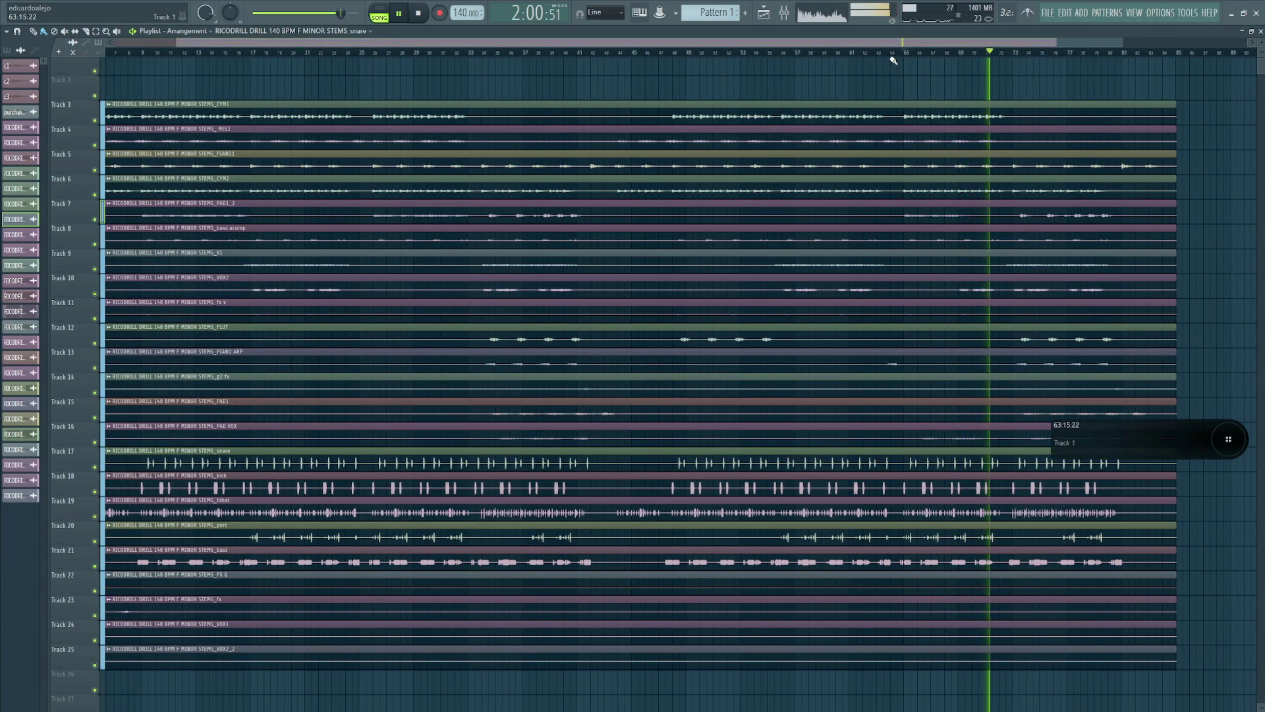
{"action": "key", "text": "space"}
- Play from bar 71 into the section starting at bar 73 to hear which stems change
{"action": "scroll", "coordinate": [965, 48], "scroll_direction": "right", "scroll_amount": 3}
{"action": "left_click", "coordinate": [944, 53]}
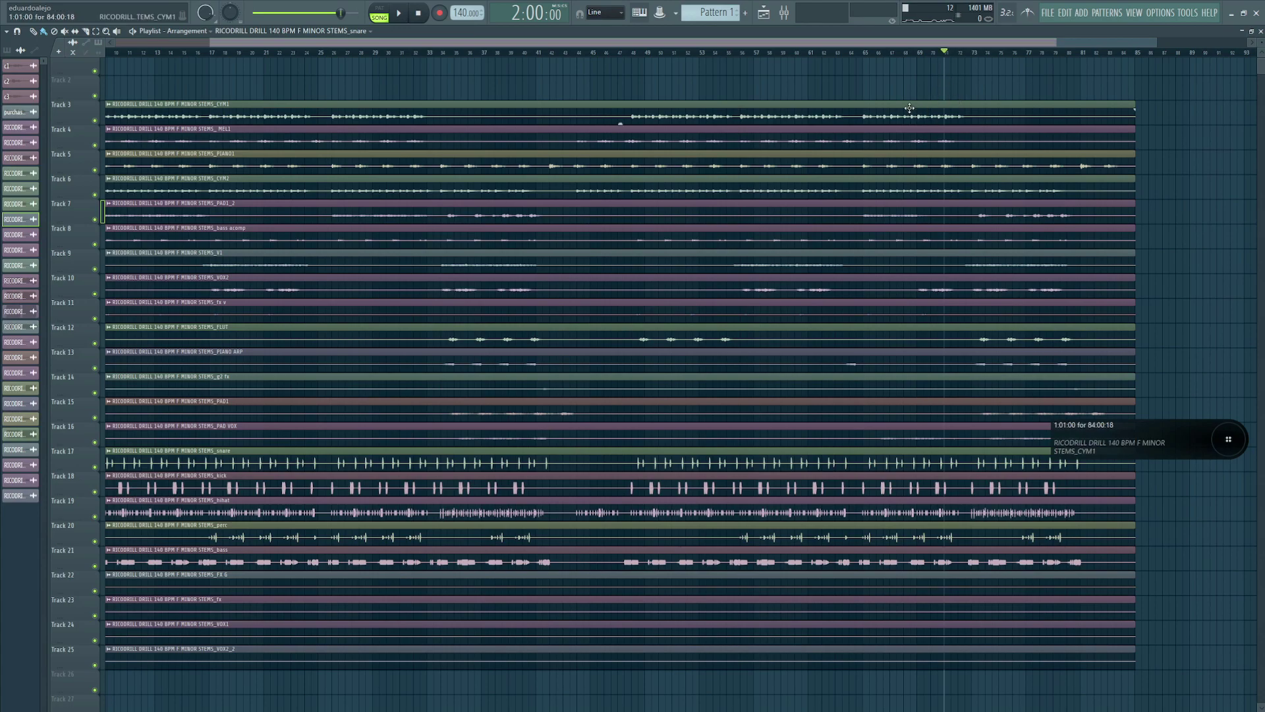
{"action": "scroll", "coordinate": [911, 46], "scroll_direction": "right", "scroll_amount": 4}
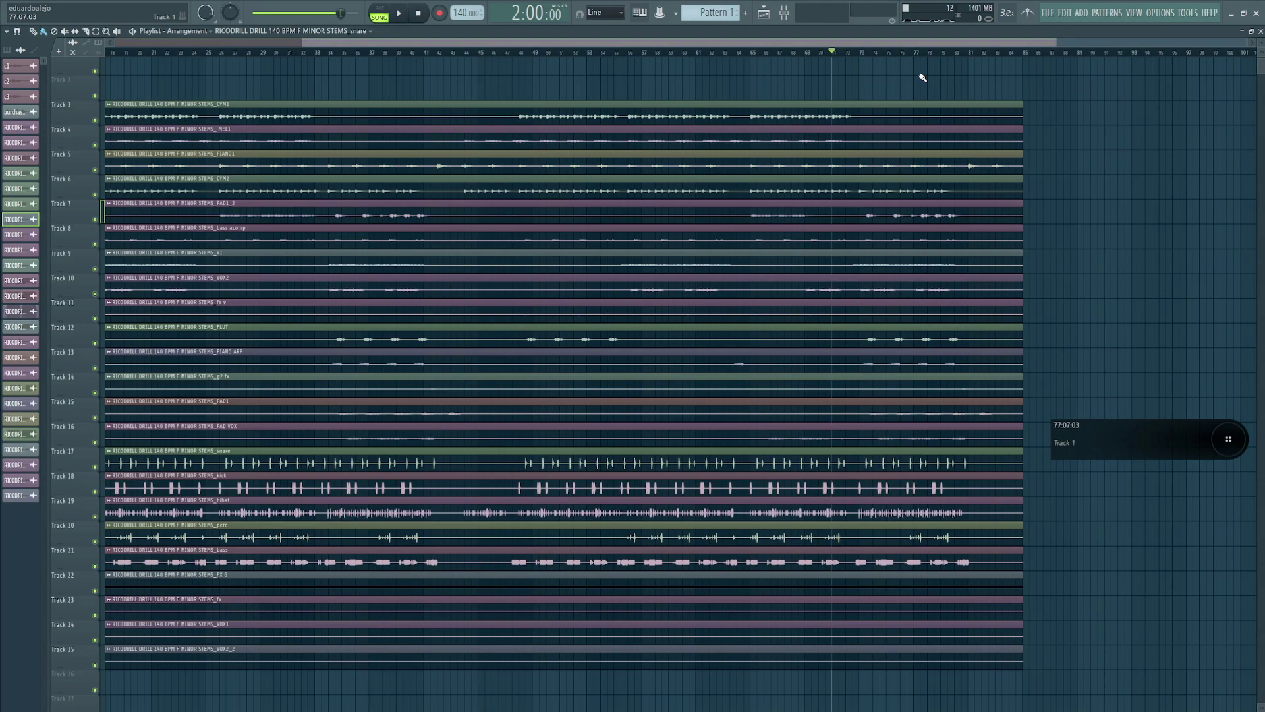
{"action": "key", "text": "space"}
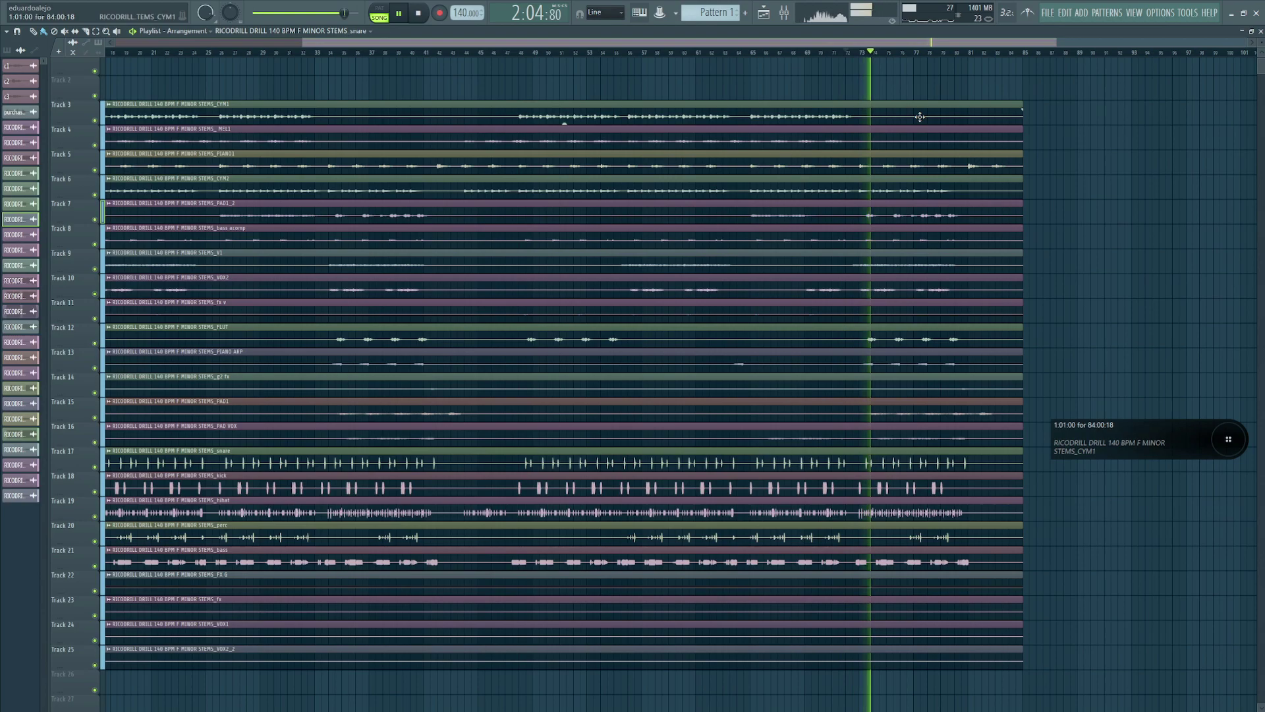
{"action": "scroll", "coordinate": [1044, 103], "scroll_direction": "left", "scroll_amount": 8}
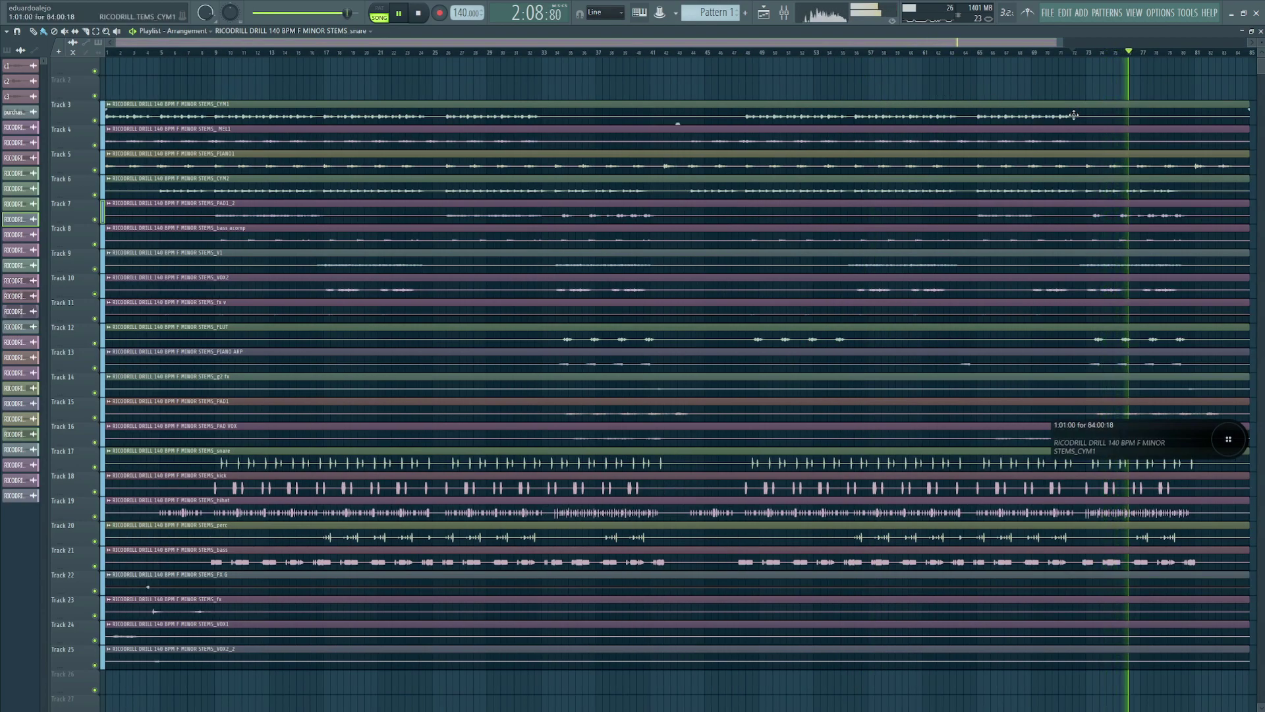
{"action": "key", "text": "space"}
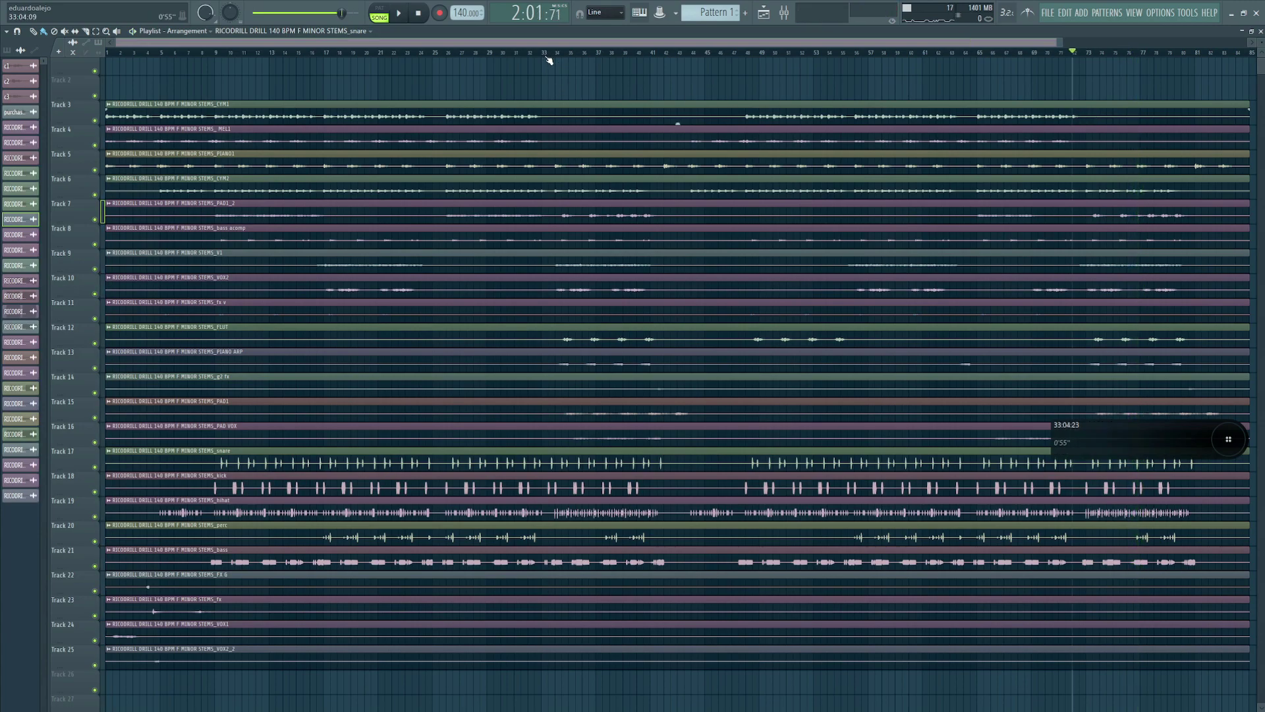
- Play the earlier section from bar 34 for comparison and place the playhead in bar 40
{"action": "left_click", "coordinate": [547, 57]}
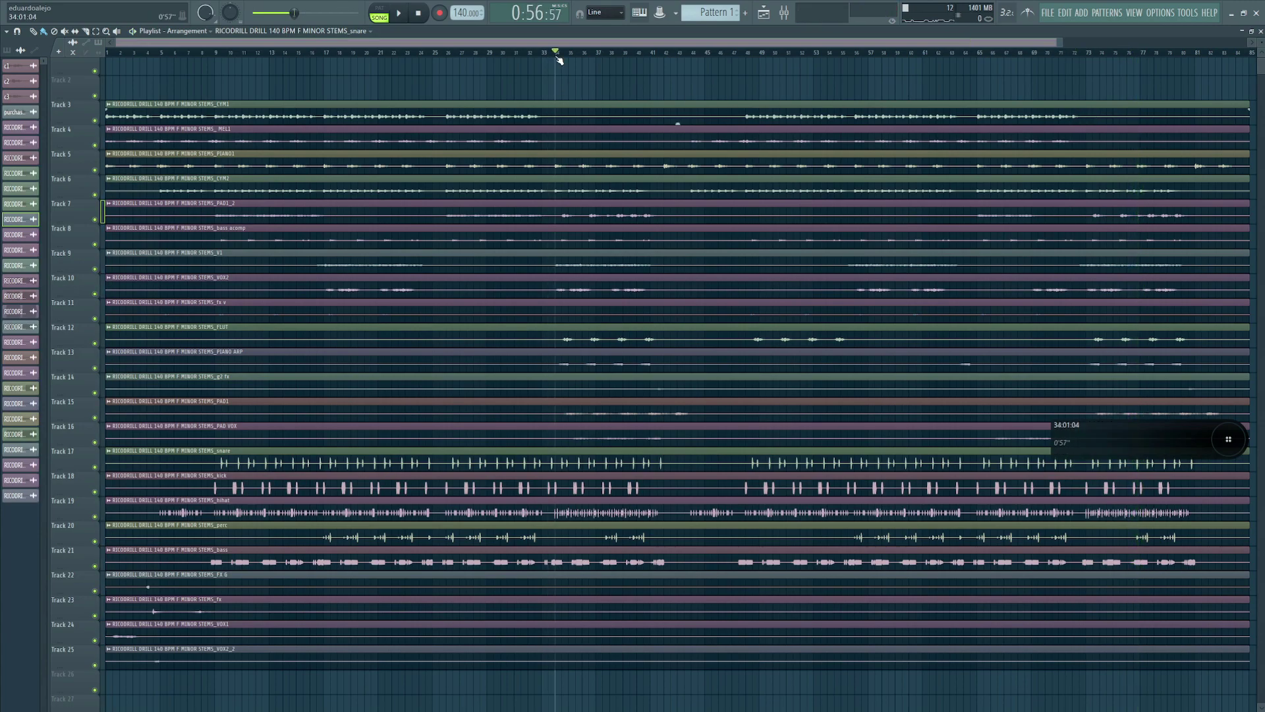
{"action": "key", "text": "space"}
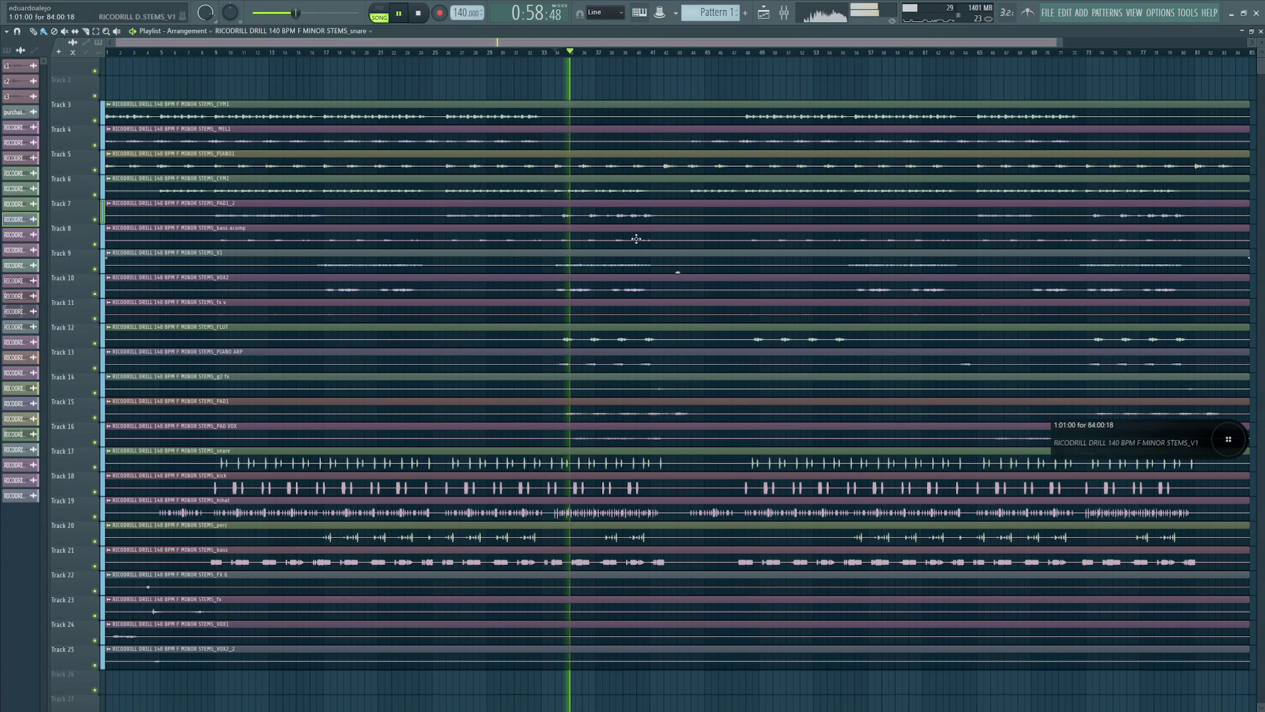
{"action": "key", "text": "space"}
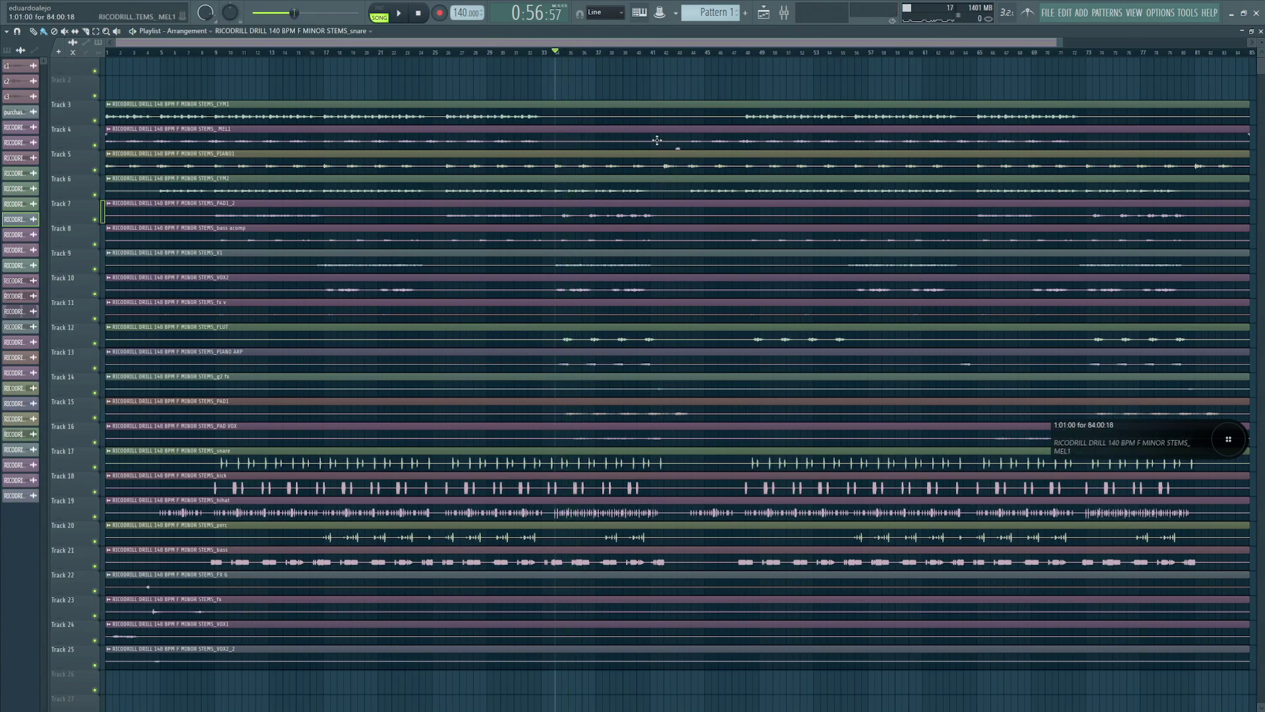
{"action": "left_click", "coordinate": [646, 53]}
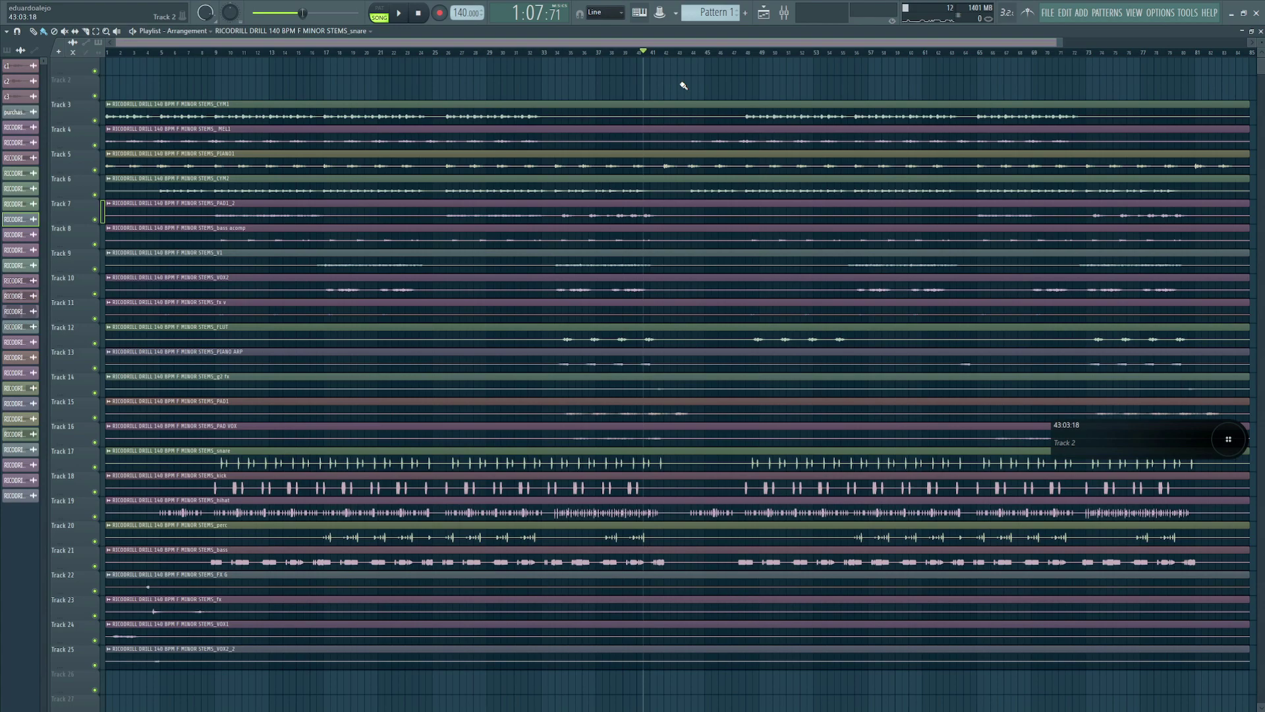
- Play the outro from about bar 79 and replay its last bars from bar 82
{"action": "left_click", "coordinate": [1196, 53]}
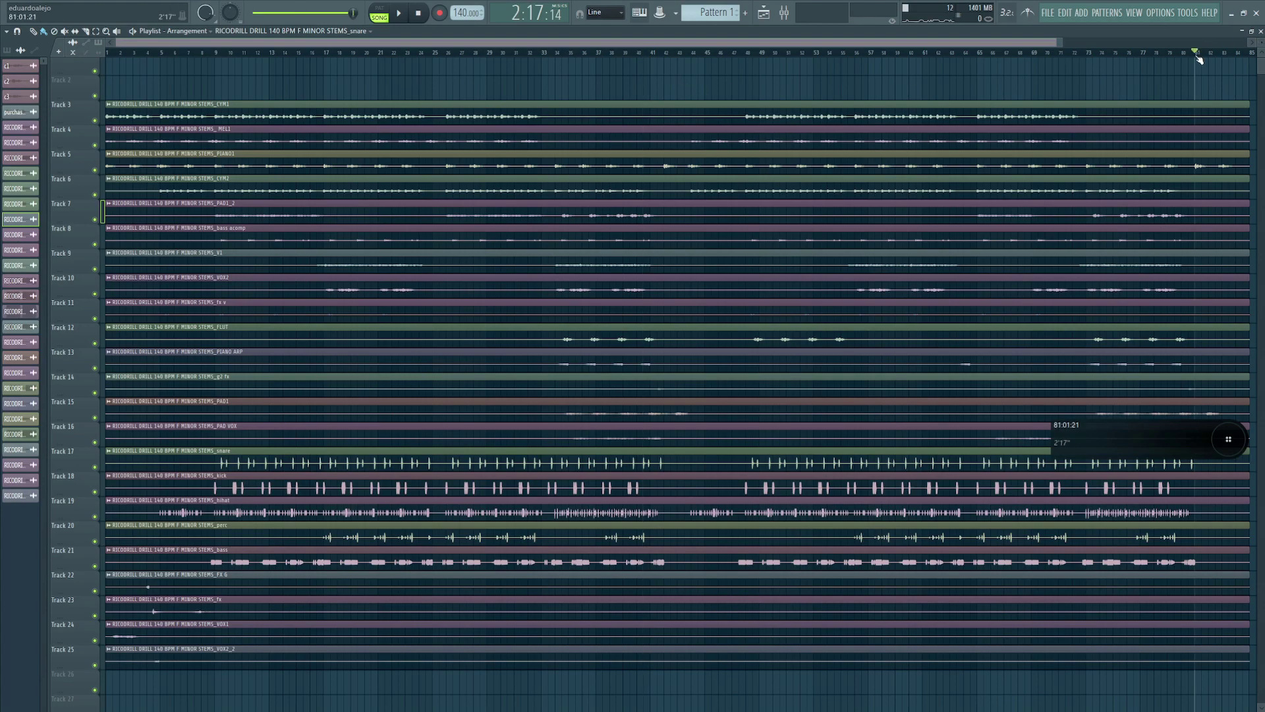
{"action": "left_click", "coordinate": [1162, 58]}
{"action": "key", "text": "space"}
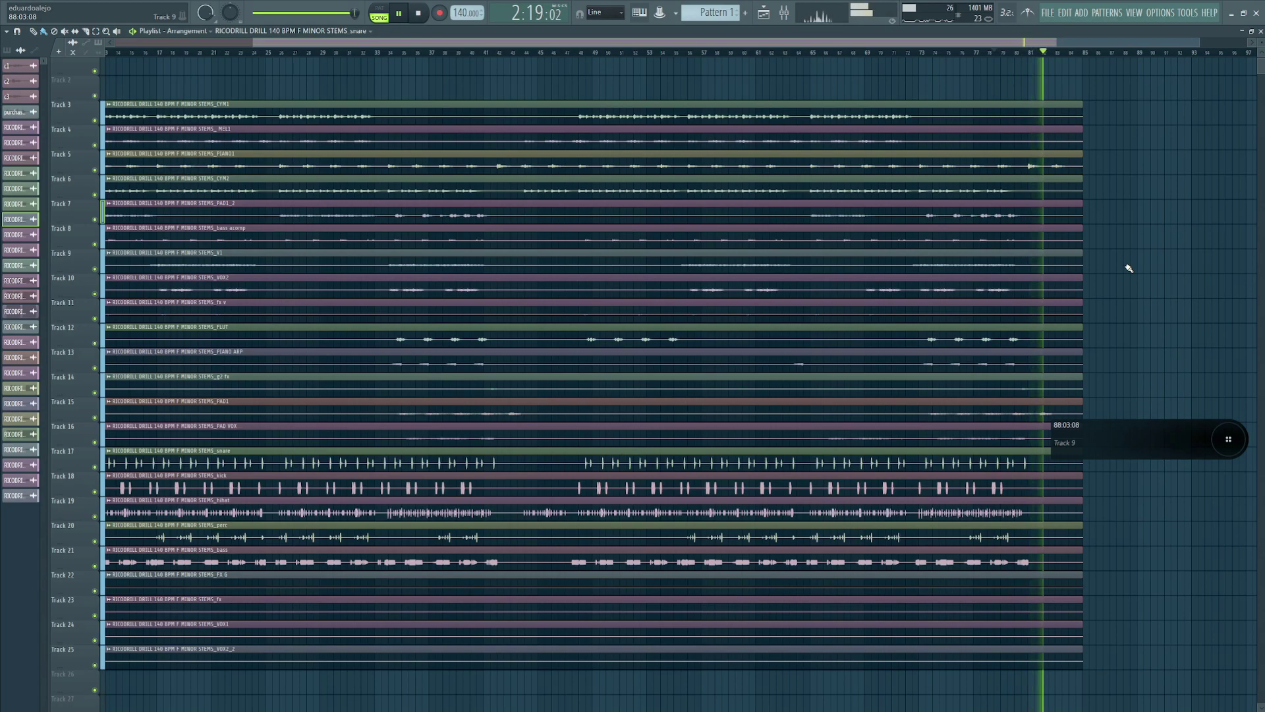
{"action": "key", "text": "space"}
{"action": "left_click", "coordinate": [1044, 54]}
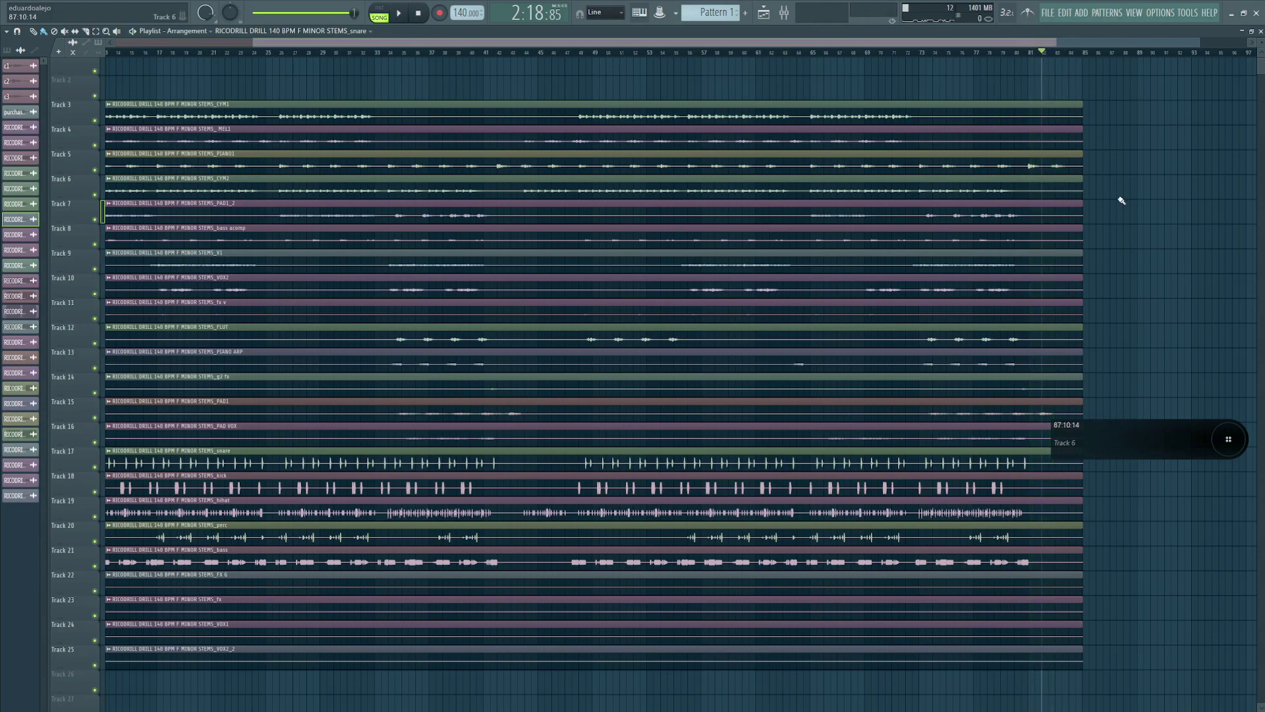
{"action": "key", "text": "space"}
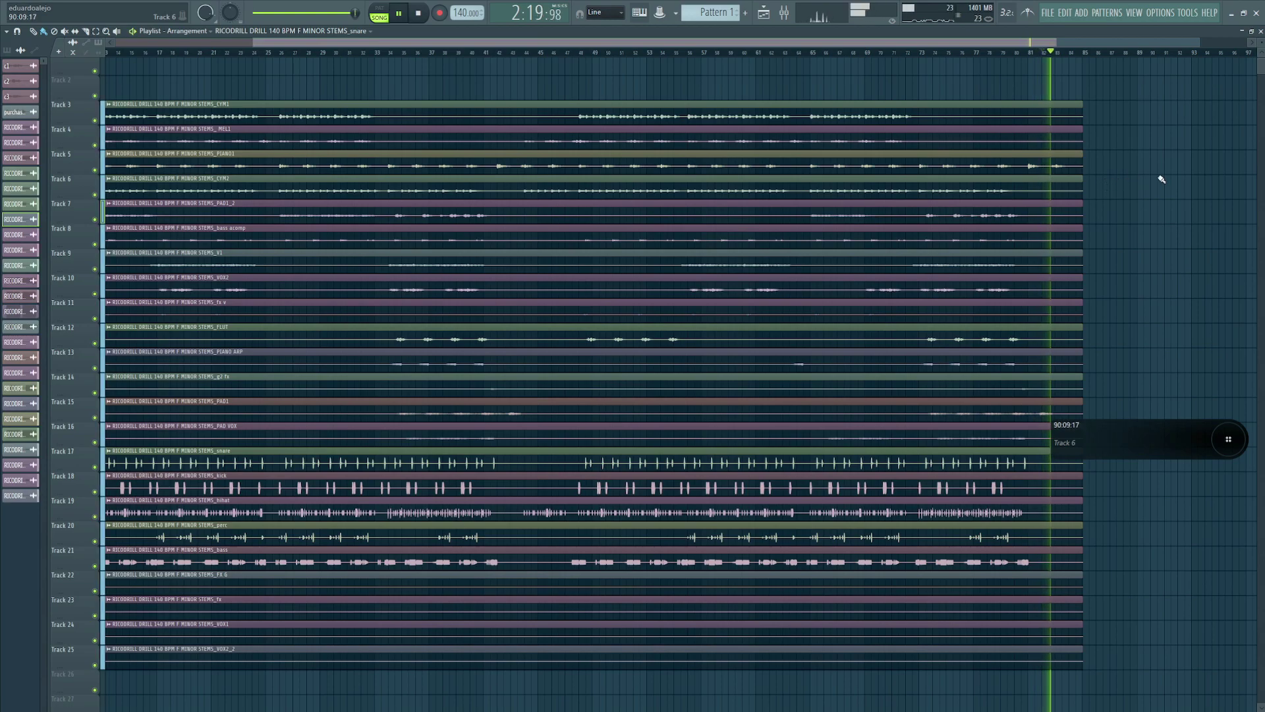
{"action": "key", "text": "space"}
{"action": "scroll", "coordinate": [1160, 178], "scroll_direction": "left", "scroll_amount": 3}
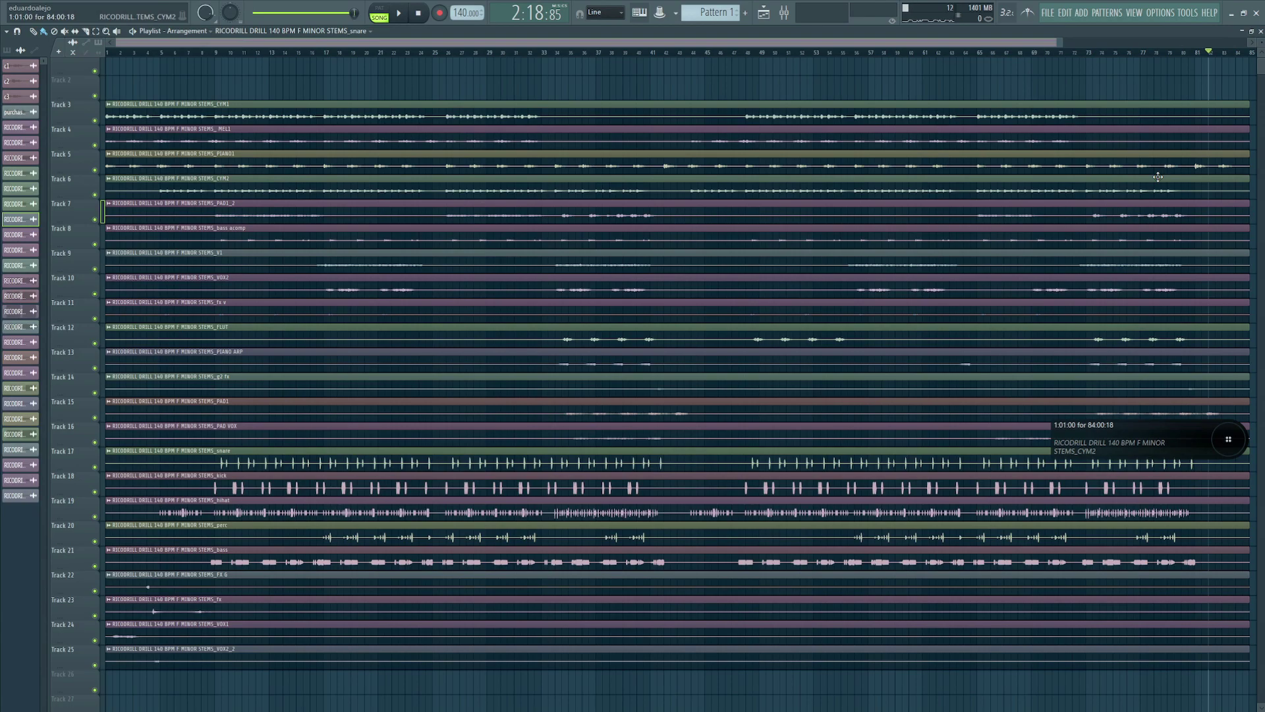
- Return the playhead to the start of the song and play the closing bars from bar 82 again
{"action": "key", "text": "Home"}
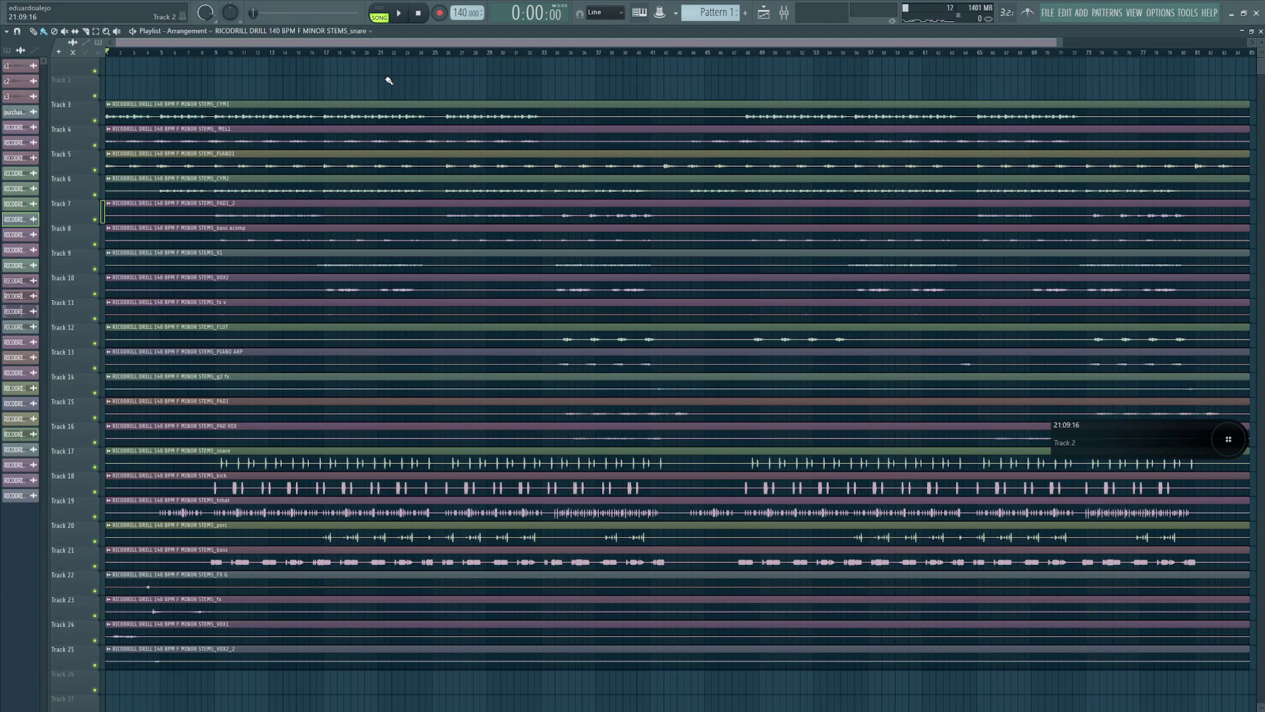
{"action": "left_click", "coordinate": [1215, 58]}
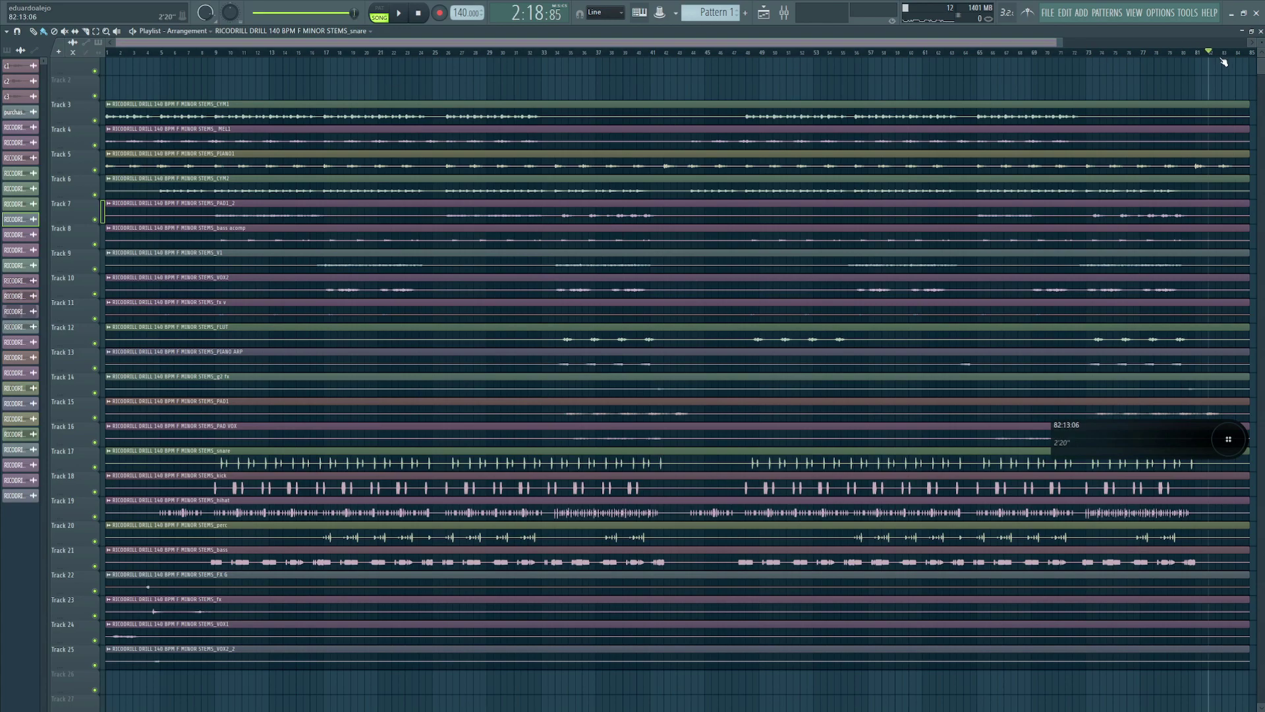
{"action": "left_click", "coordinate": [1237, 59]}
{"action": "left_click", "coordinate": [1244, 59]}
{"action": "left_click", "coordinate": [1251, 58]}
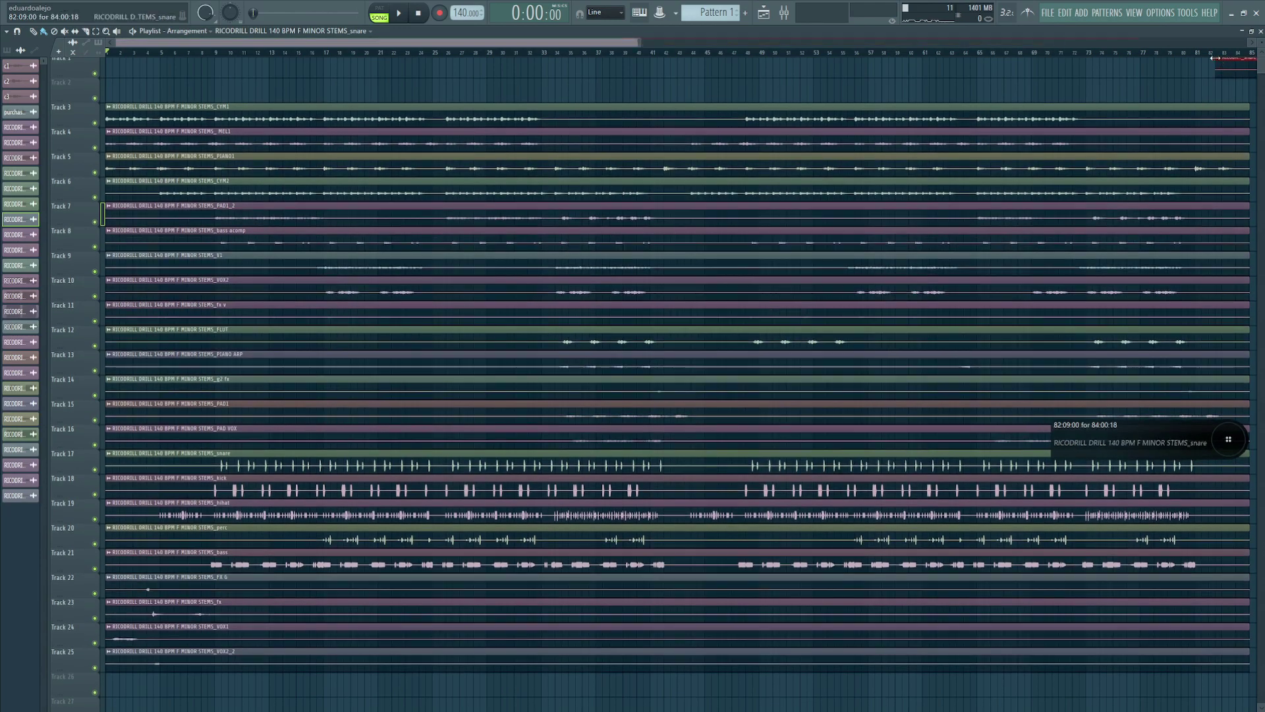
{"action": "left_click", "coordinate": [1215, 53]}
{"action": "key", "text": "space"}
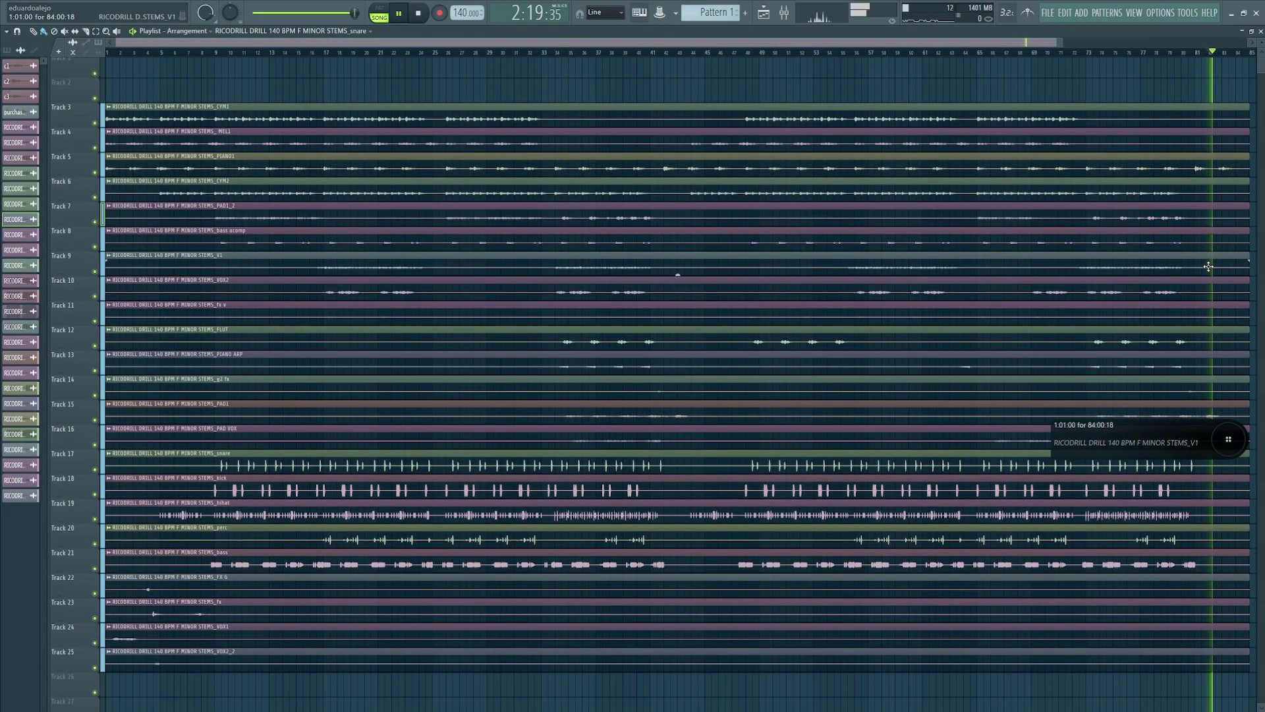
{"action": "key", "text": "space"}
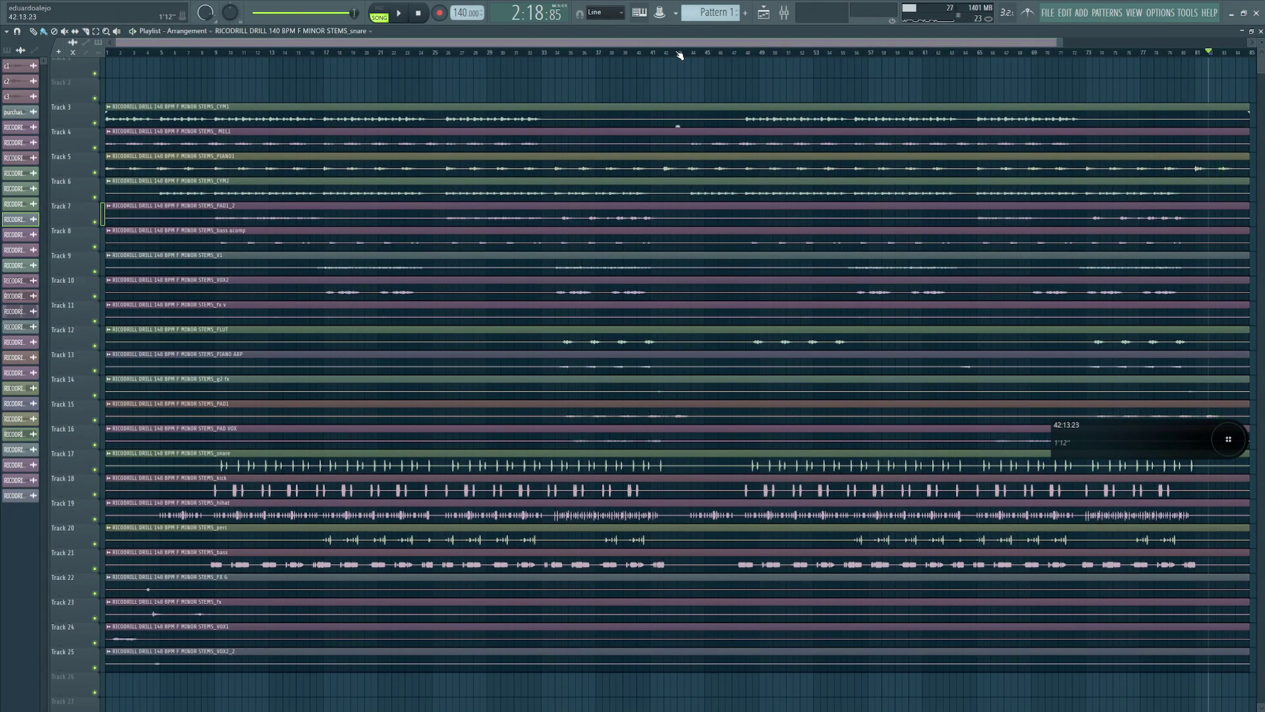
- Try moving the hihat clip on Track 19 to start at bar 77 and play the ending with it
{"action": "left_click_drag", "start_coordinate": [182, 514], "coordinate": [1228, 508]}
{"action": "left_click", "coordinate": [1052, 53]}
{"action": "key", "text": "space"}
{"action": "left_click_drag", "start_coordinate": [1001, 116], "coordinate": [1225, 583]}
{"action": "left_click", "coordinate": [705, 56]}
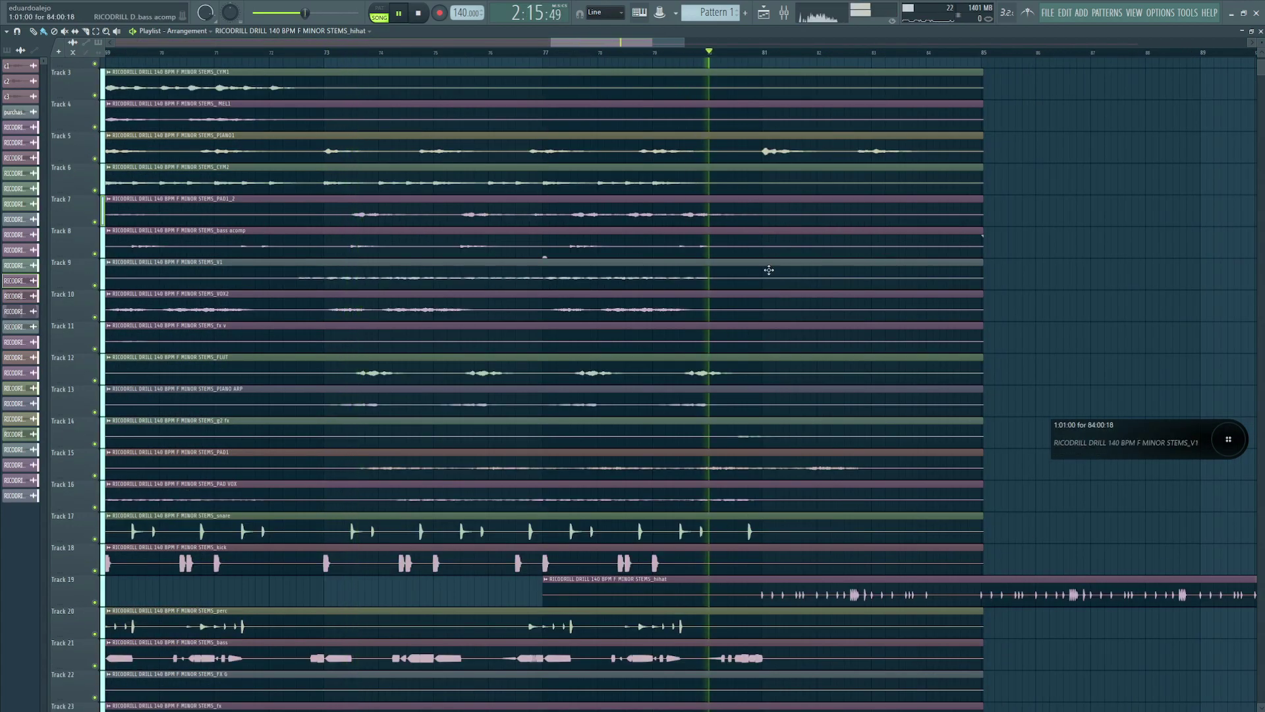
{"action": "key", "text": "space"}
- Try the hihat clip starting at bar 79 under the ending and undo the clip's moves
{"action": "left_click_drag", "start_coordinate": [821, 596], "coordinate": [931, 607]}
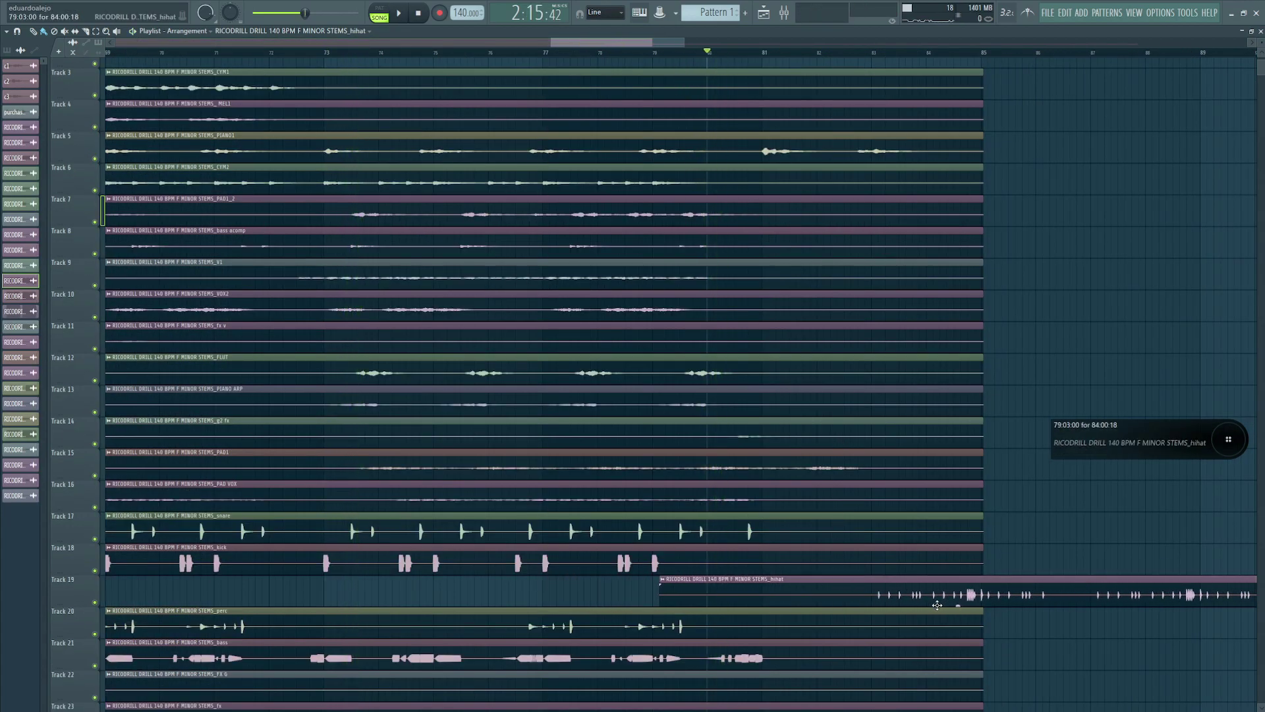
{"action": "key", "text": "space"}
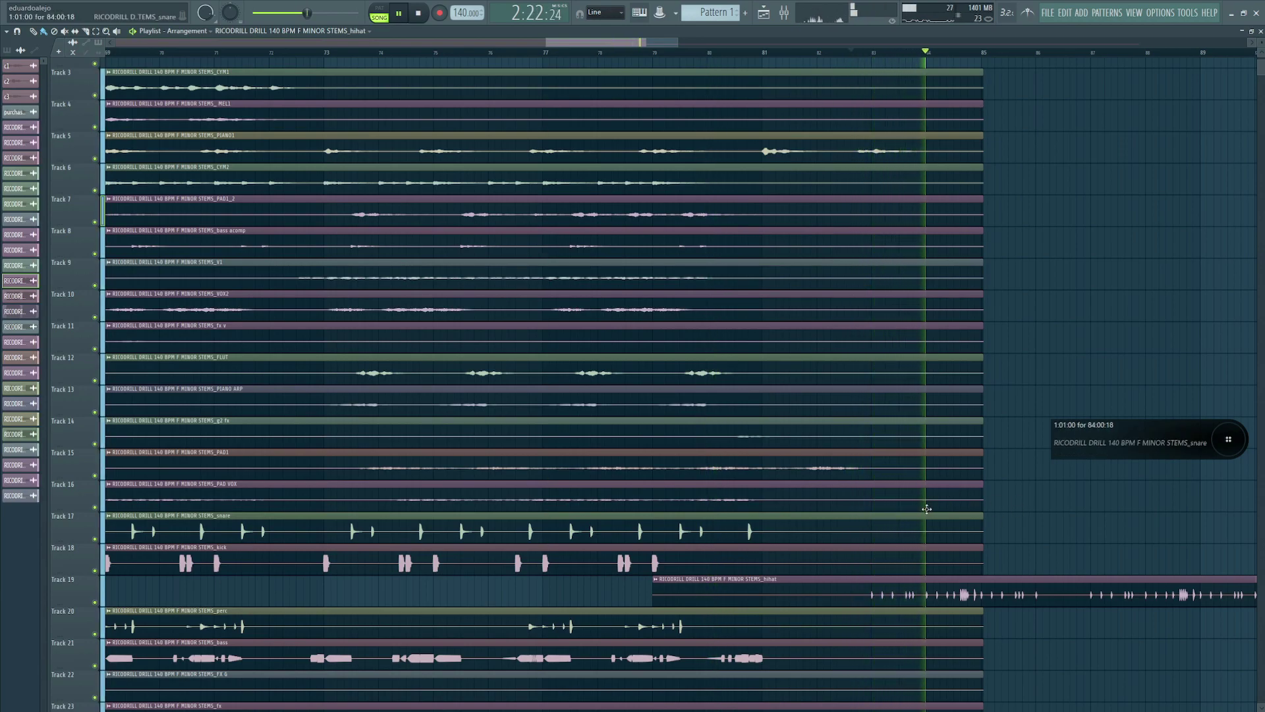
{"action": "key", "text": "space"}
{"action": "right_click", "coordinate": [1045, 388], "text": "ctrl"}
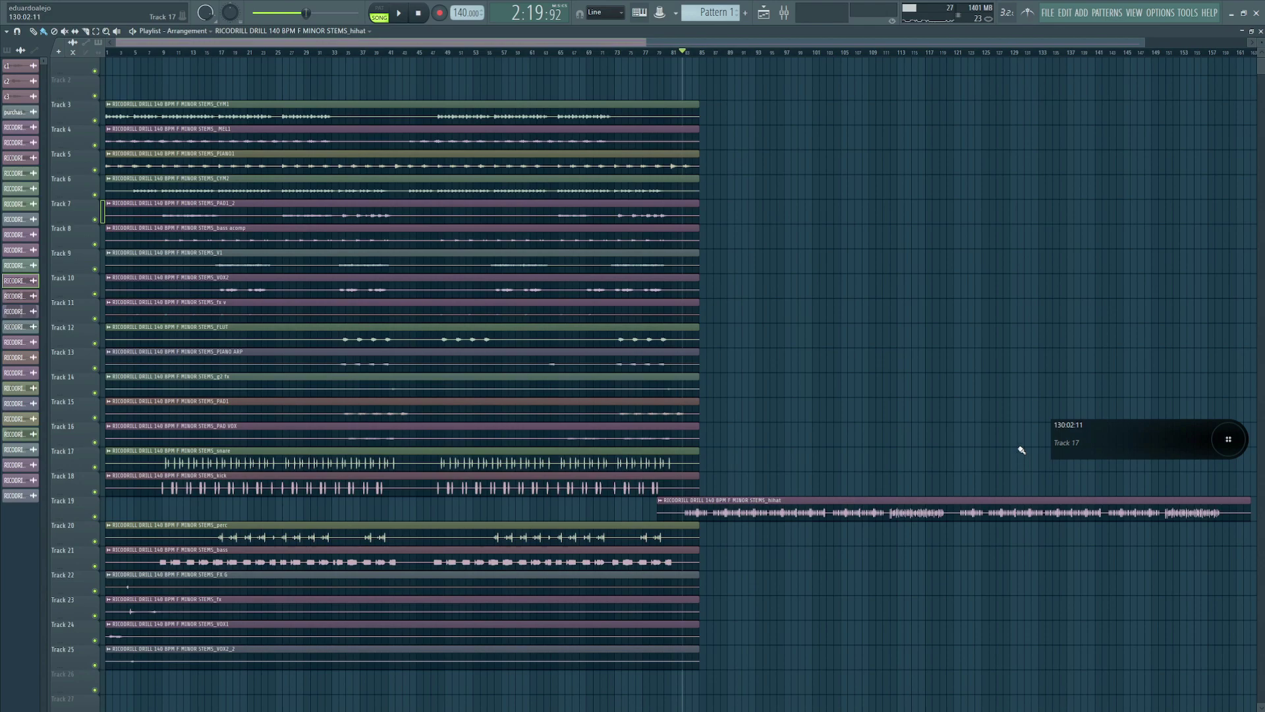
{"action": "key", "text": "ctrl+z"}
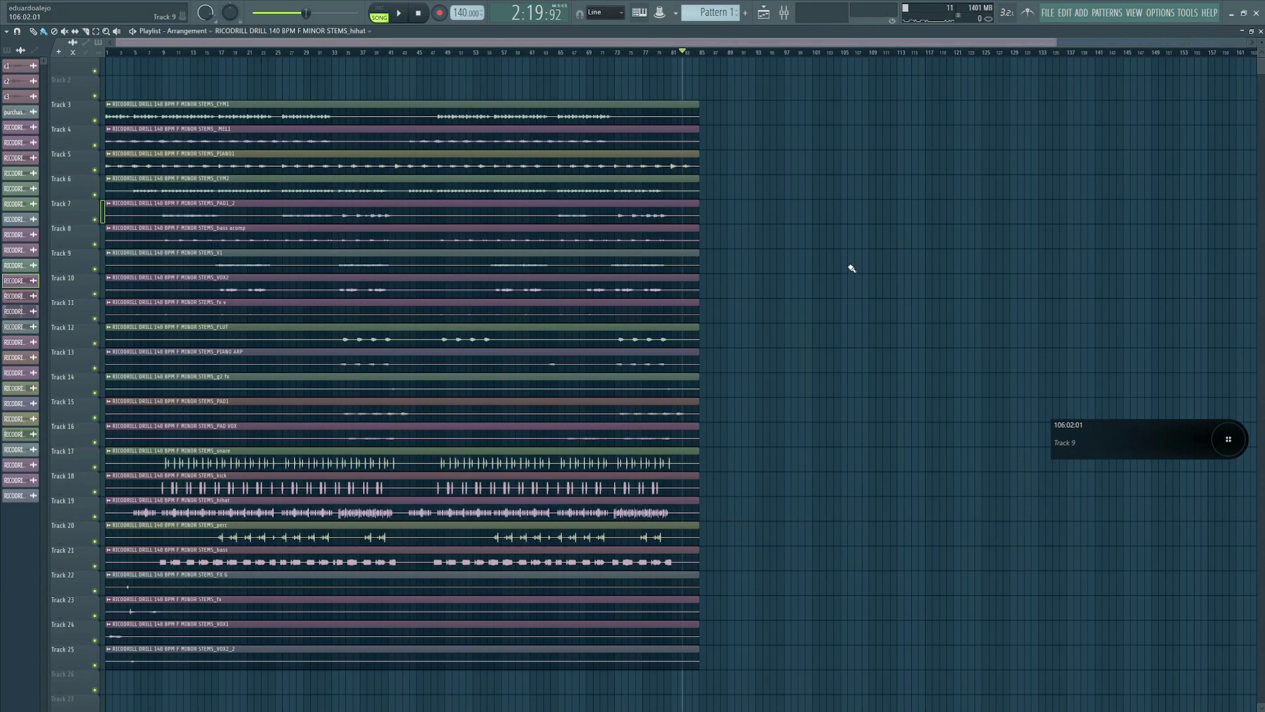